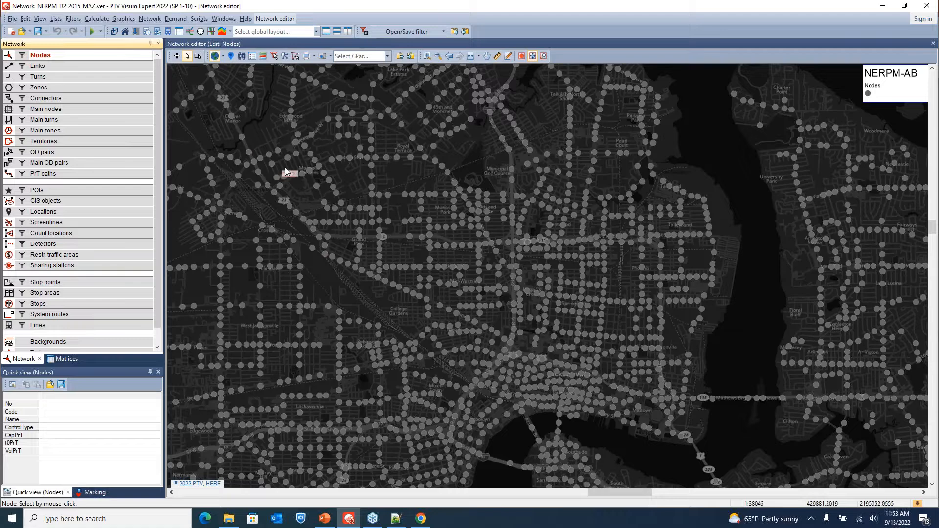
Set the symbol size of the nodes to 1.5 mm in their graphic parameters, preview it and apply.
left_click(62, 58)
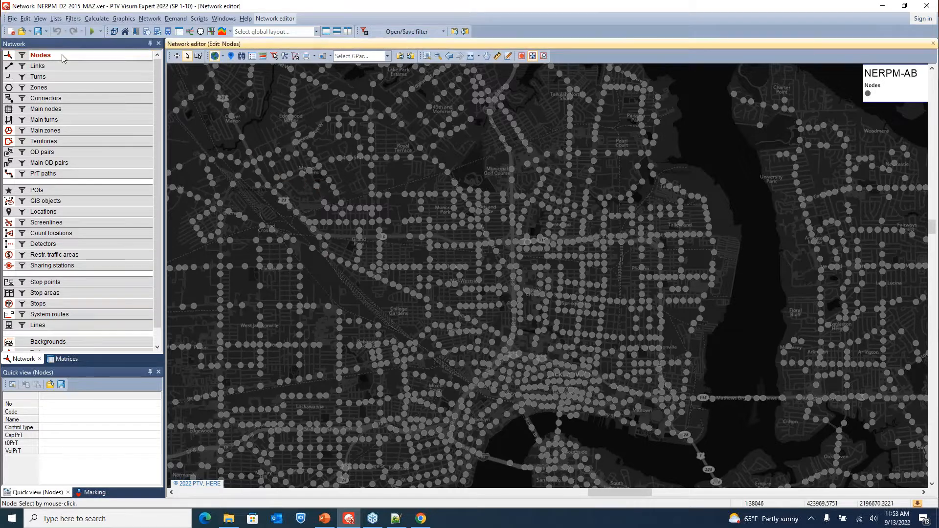
right_click(62, 57)
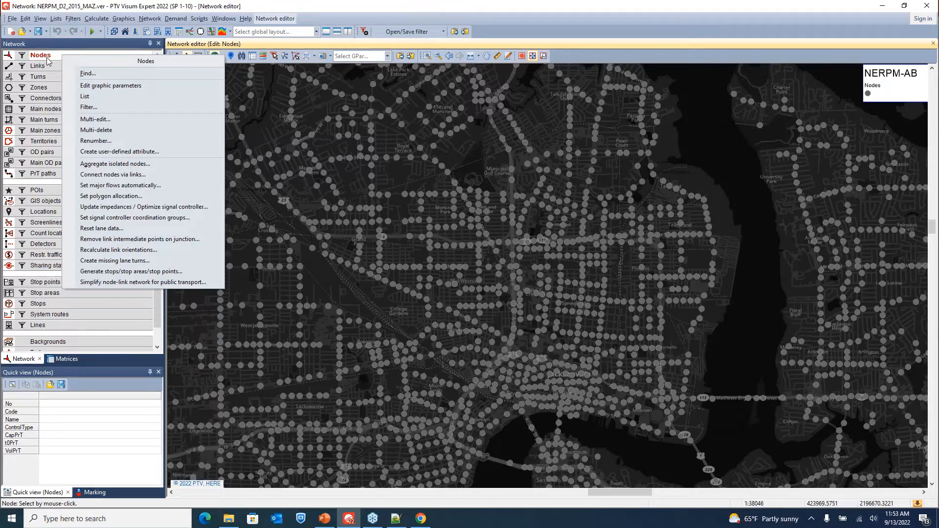
left_click(153, 86)
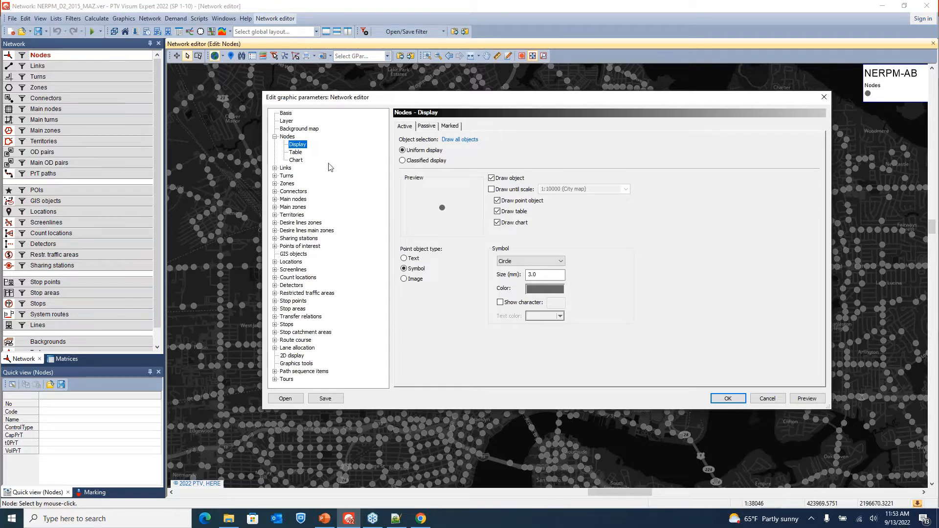
left_click(532, 277)
left_click_drag(537, 276, 525, 275)
type("1.5")
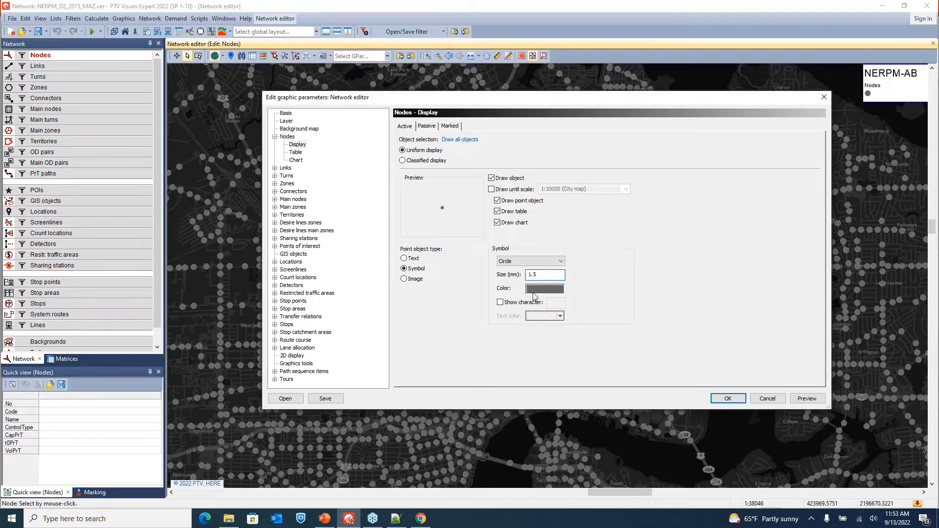
left_click(808, 399)
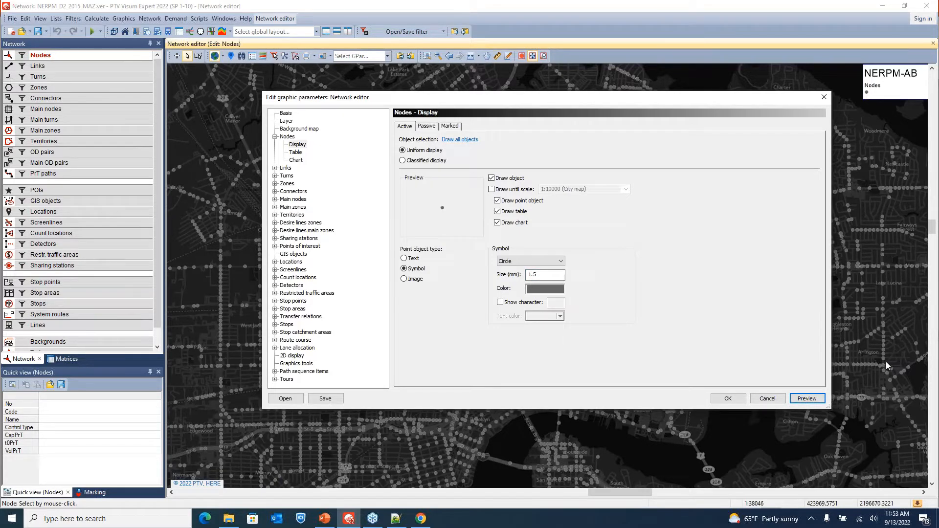
left_click(727, 400)
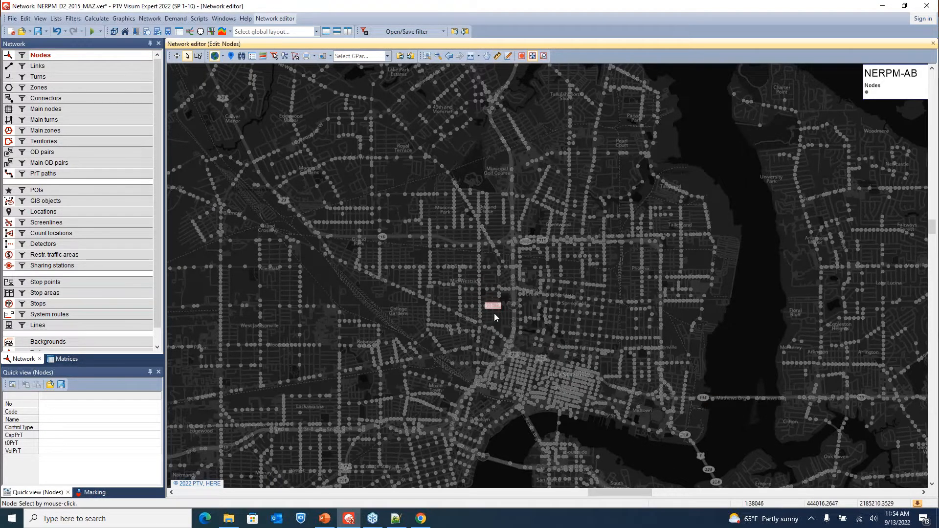
Frame the dense street grid of downtown Jacksonville on the map and open node 37774 in the junction editor.
scroll(494, 313, "up", 2)
left_click_drag(491, 315, 458, 152)
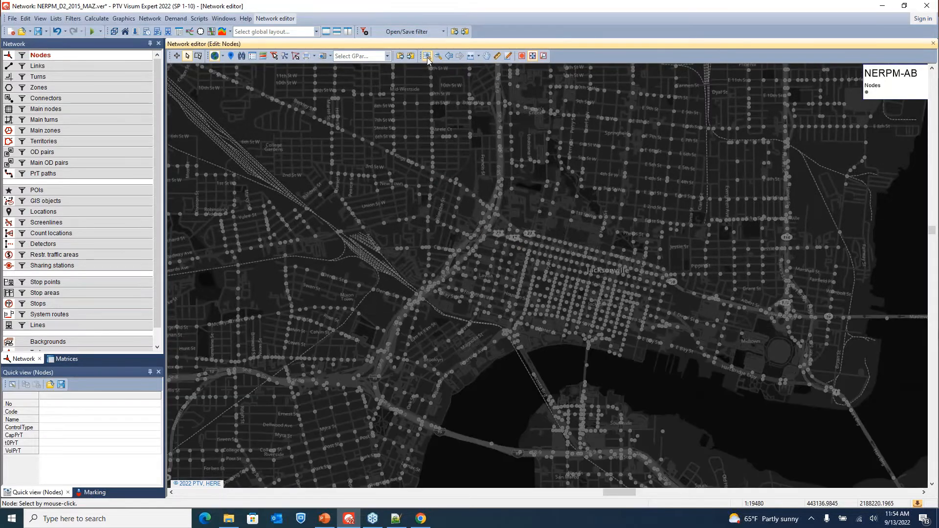
left_click(427, 56)
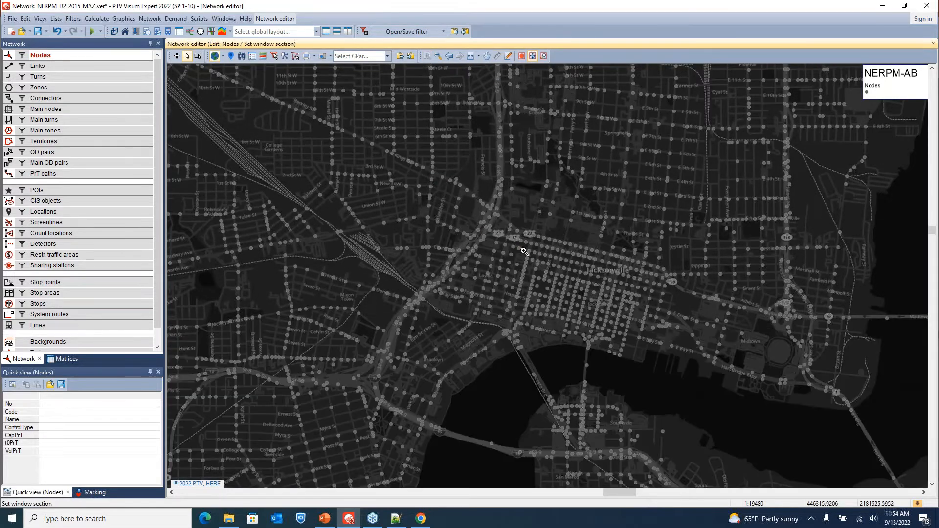
left_click_drag(509, 239, 652, 337)
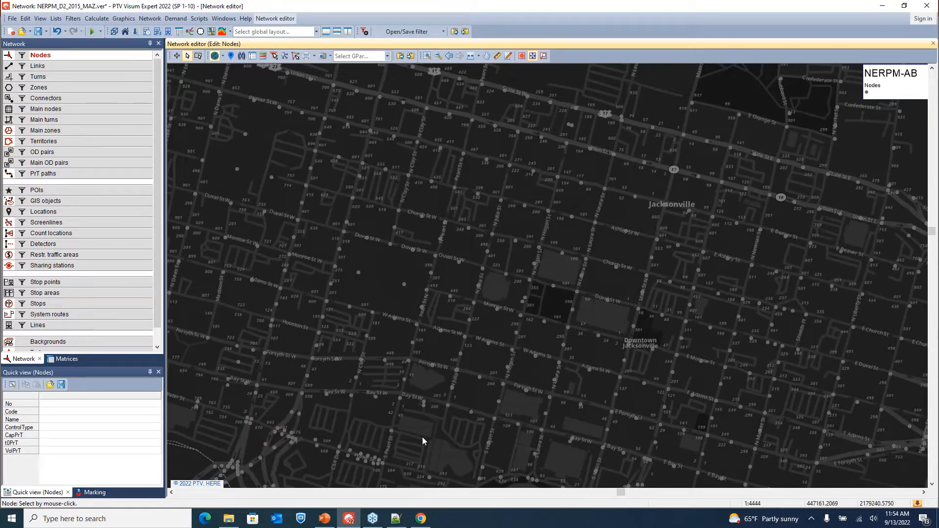
left_click(516, 244)
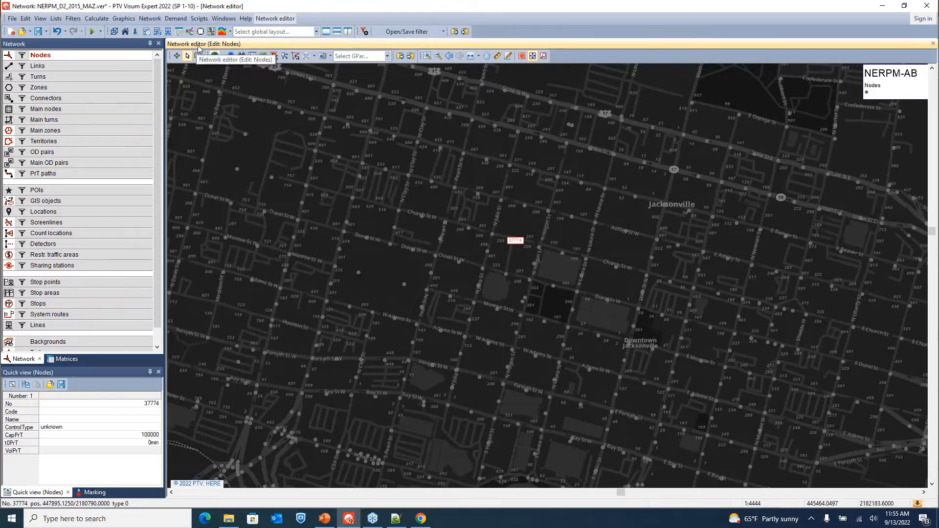
double_click(515, 242)
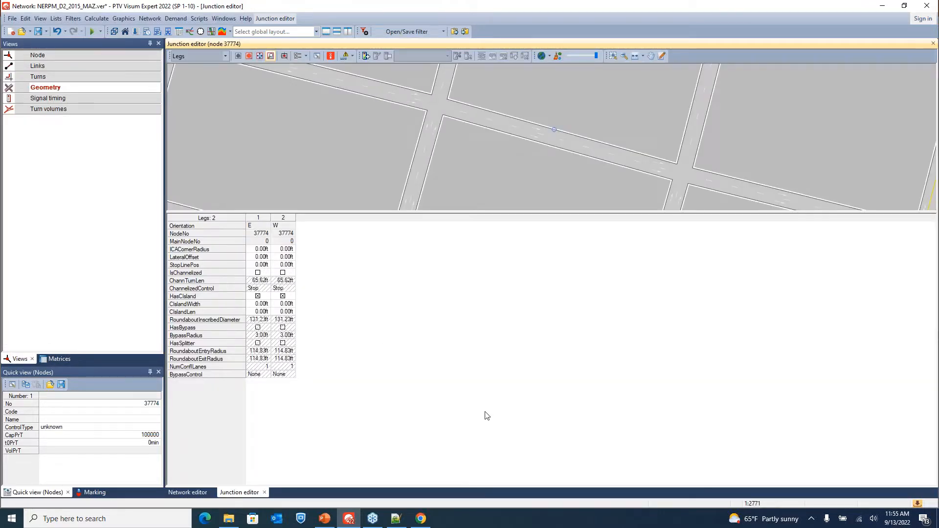
Examine the junction's node attributes and leg geometry, and return to the network map.
left_click(49, 58)
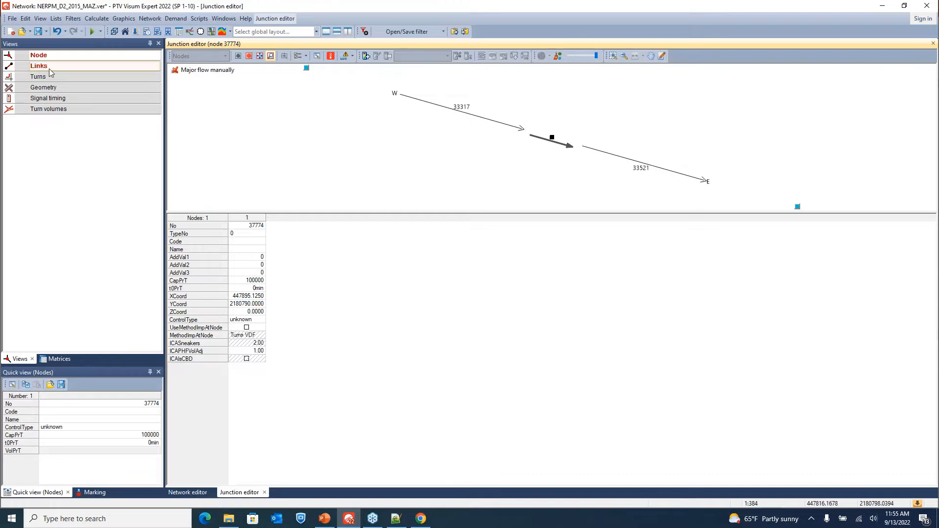
left_click(61, 88)
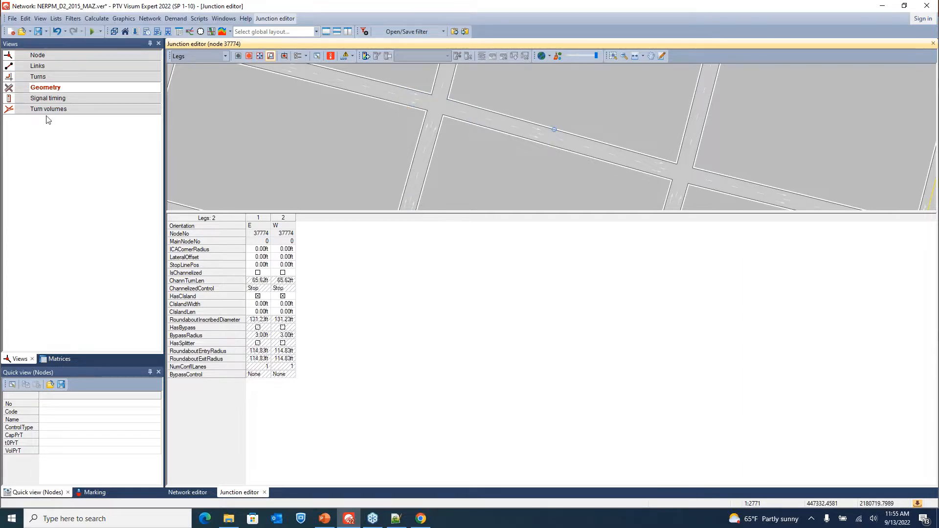
left_click(52, 58)
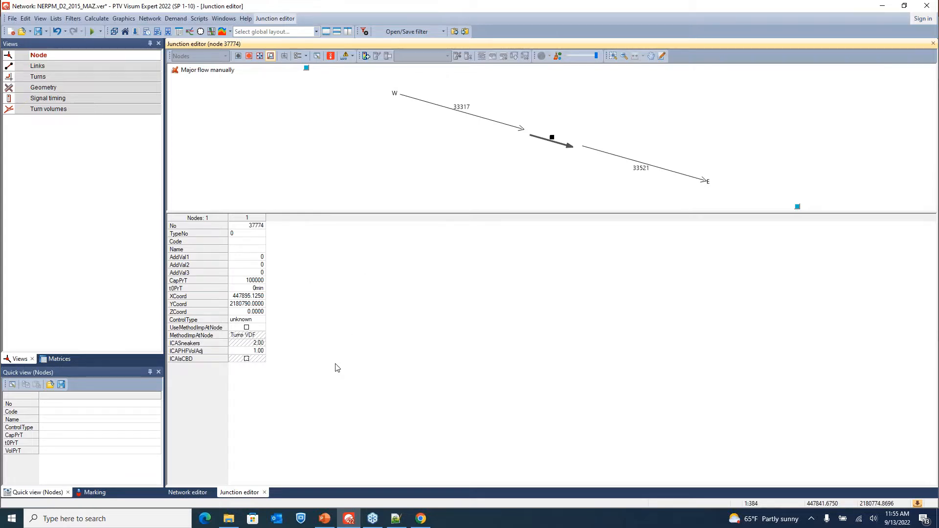
left_click(185, 493)
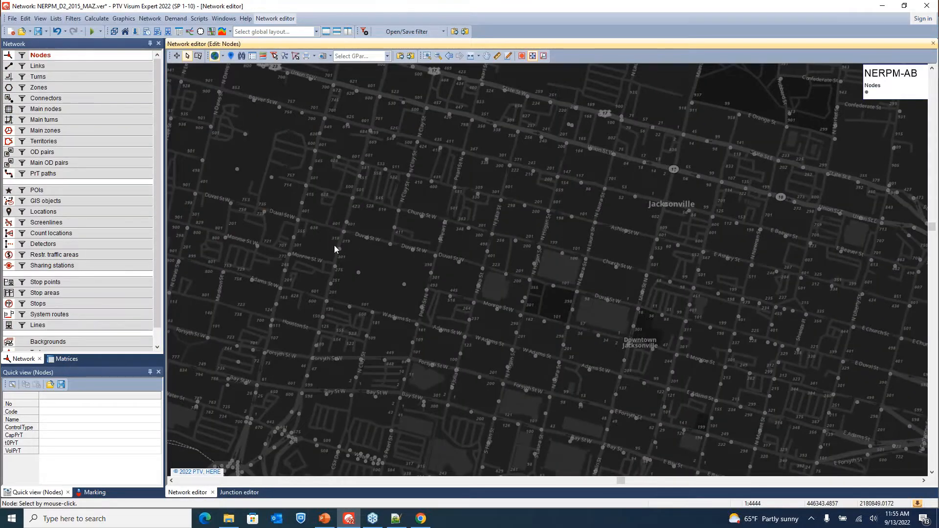
Open the list of all nodes, look through its attribute columns, and return to the network map.
right_click(72, 55)
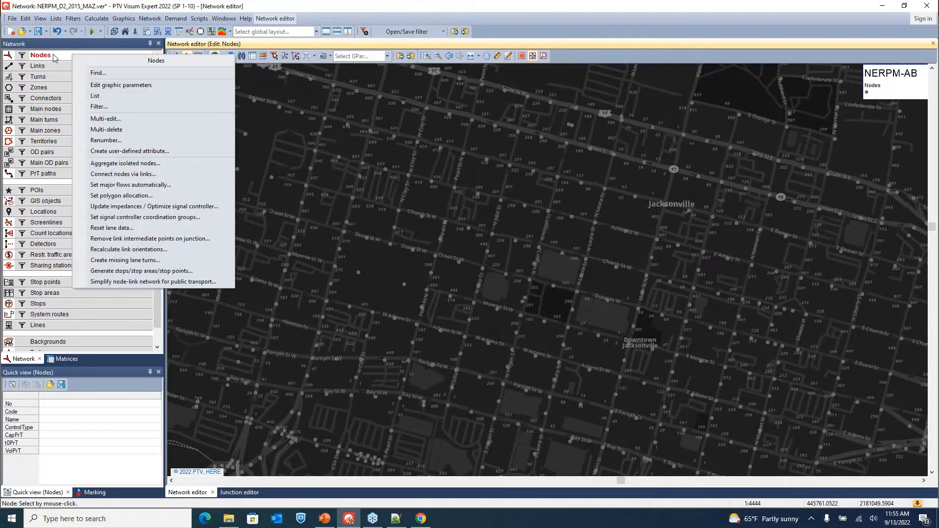
left_click(101, 98)
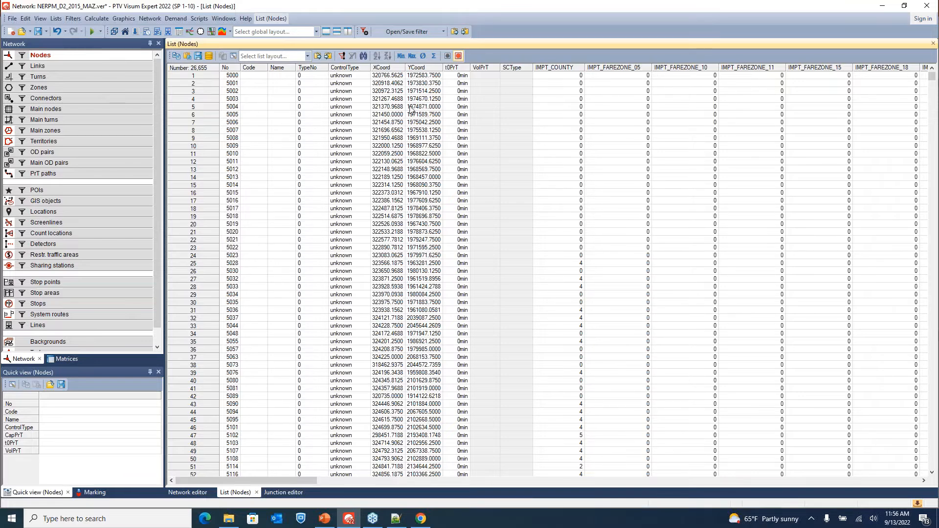
left_click_drag(297, 482, 342, 494)
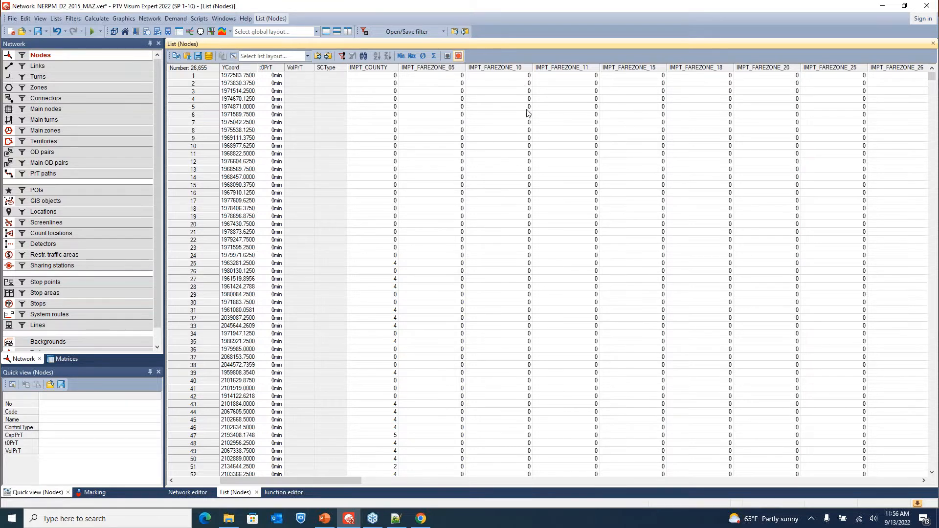
left_click(181, 492)
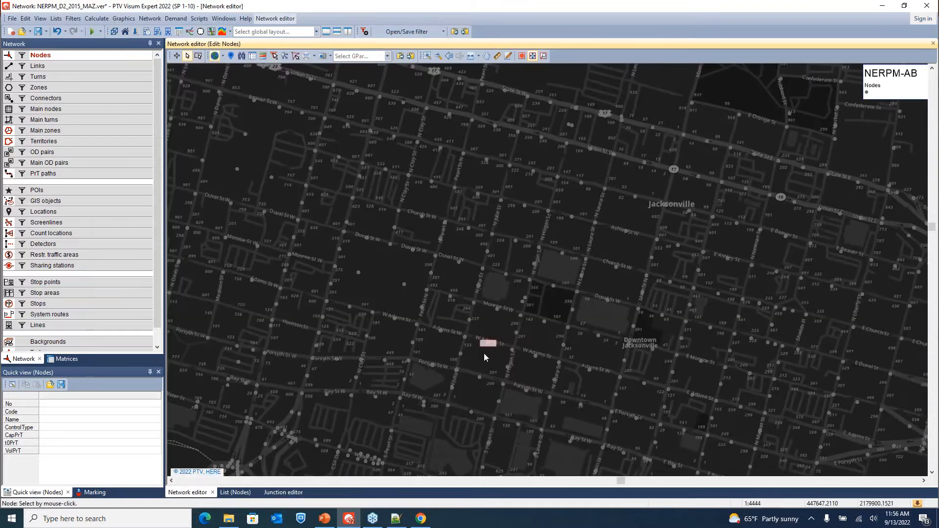
Switch to the PowerPoint training deck, start the slide show from the Nodes - List slide and advance to the Links slide.
key("alt+Tab")
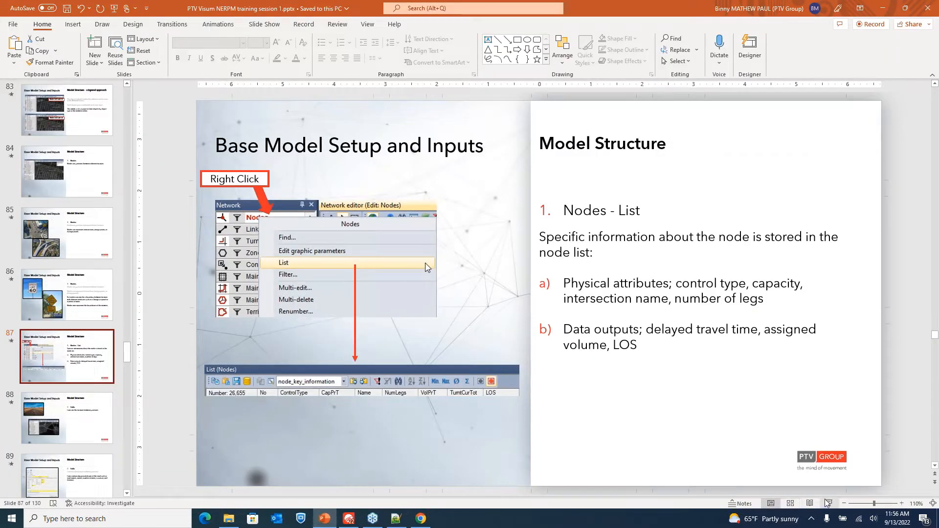
key("shift+F5")
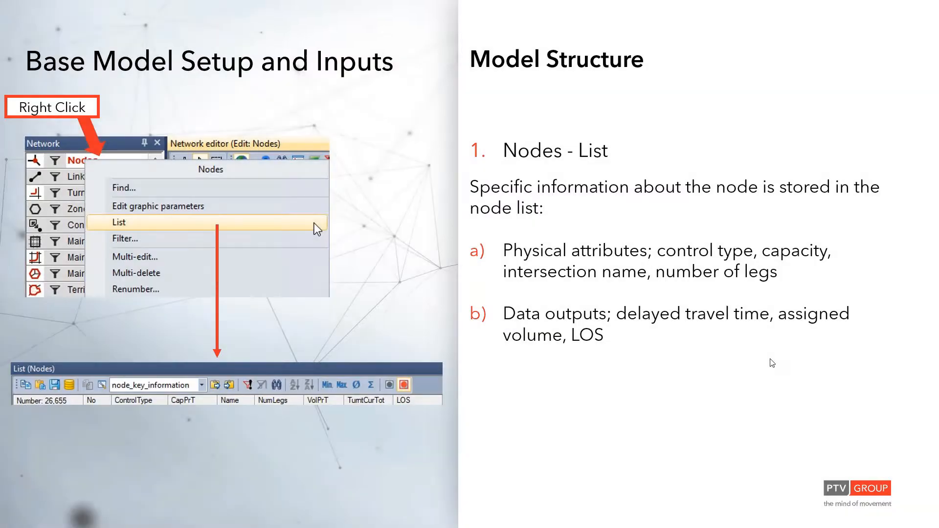
key("Right")
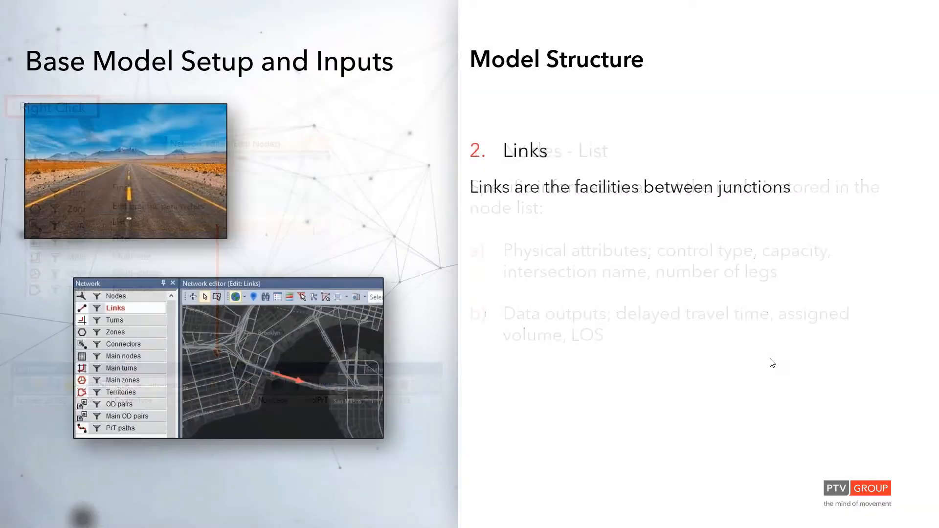
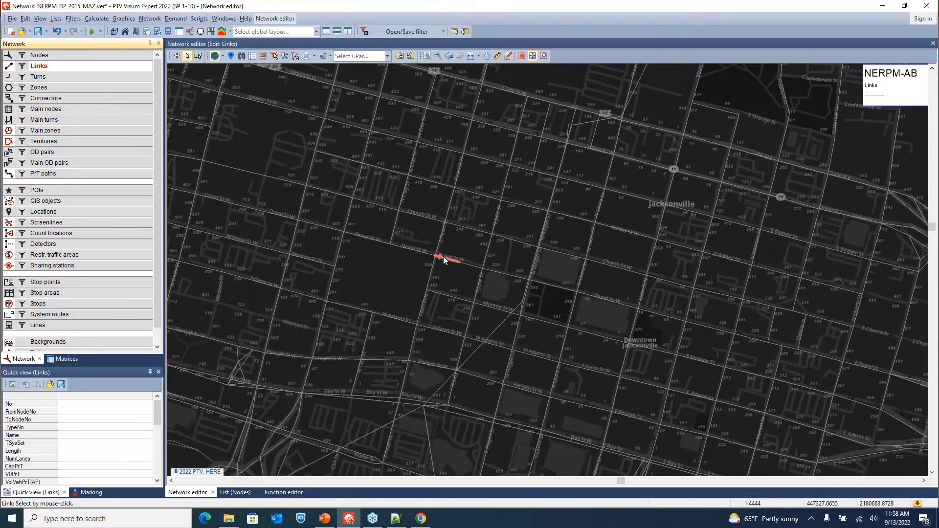
Select the W CHURCH ST link north-east of Lavilla and enlarge the quick view to read through all its attributes.
scroll(443, 257, "down", 1)
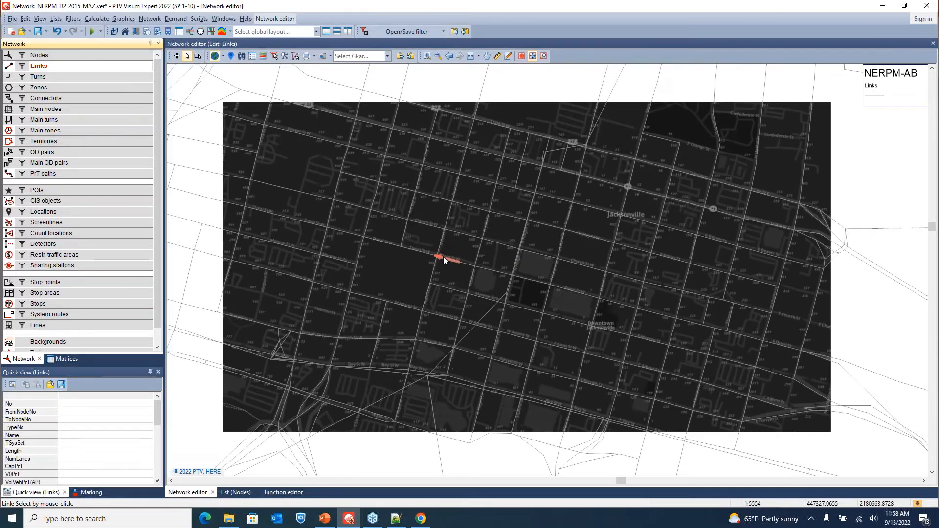
left_click_drag(402, 270, 517, 226)
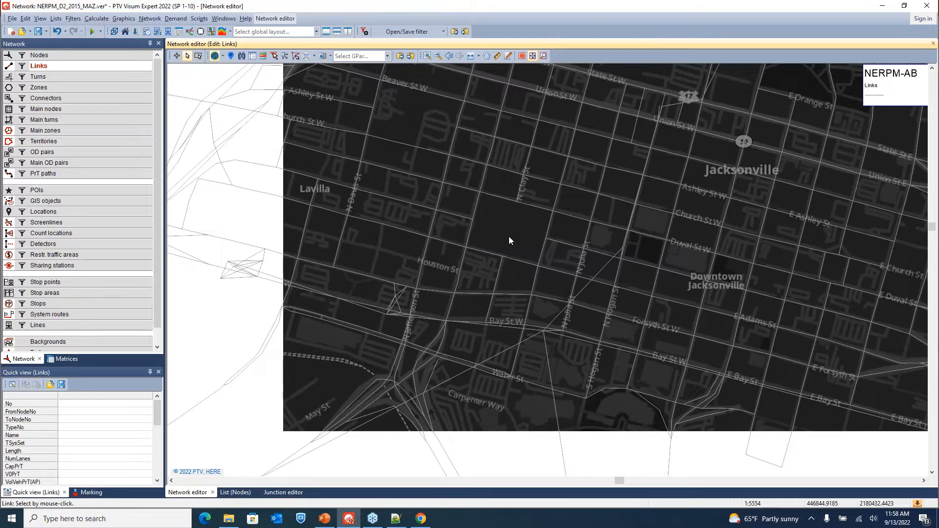
scroll(509, 236, "down", 2)
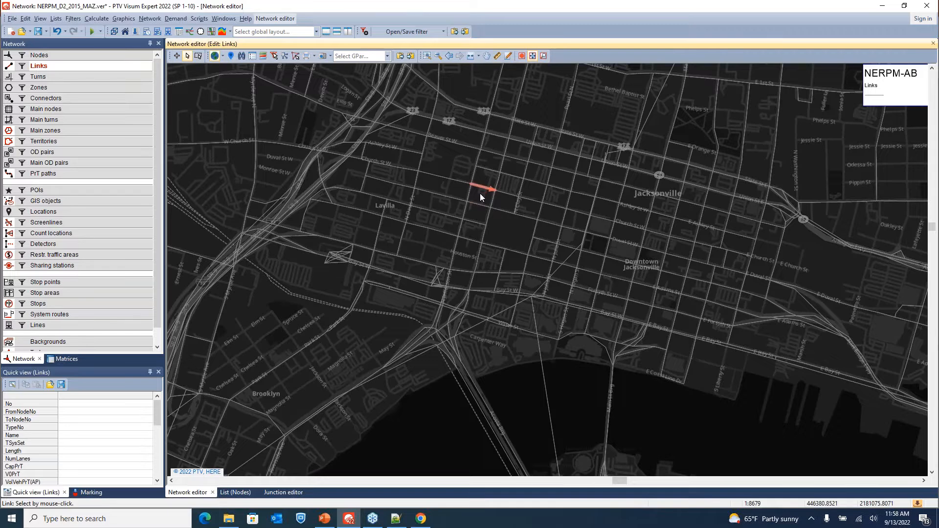
scroll(480, 195, "up", 2)
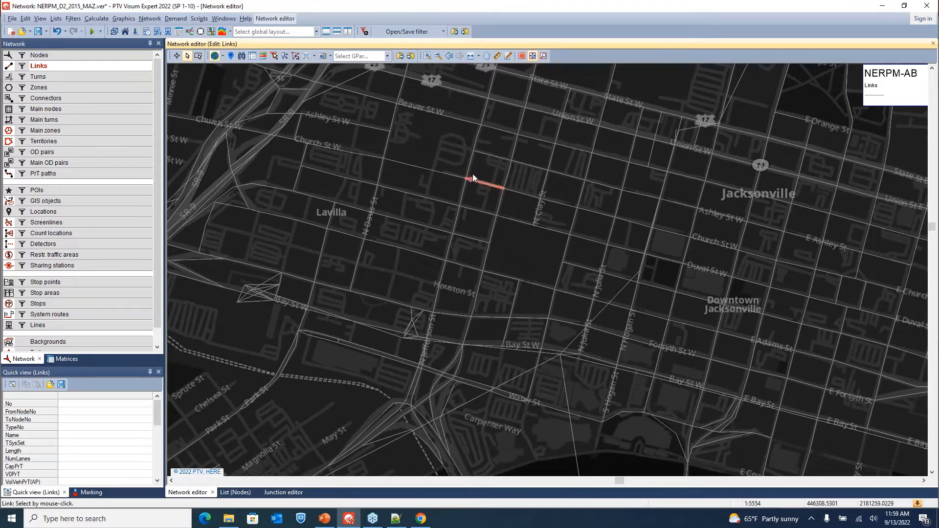
left_click(495, 194)
scroll(495, 194, "up", 1)
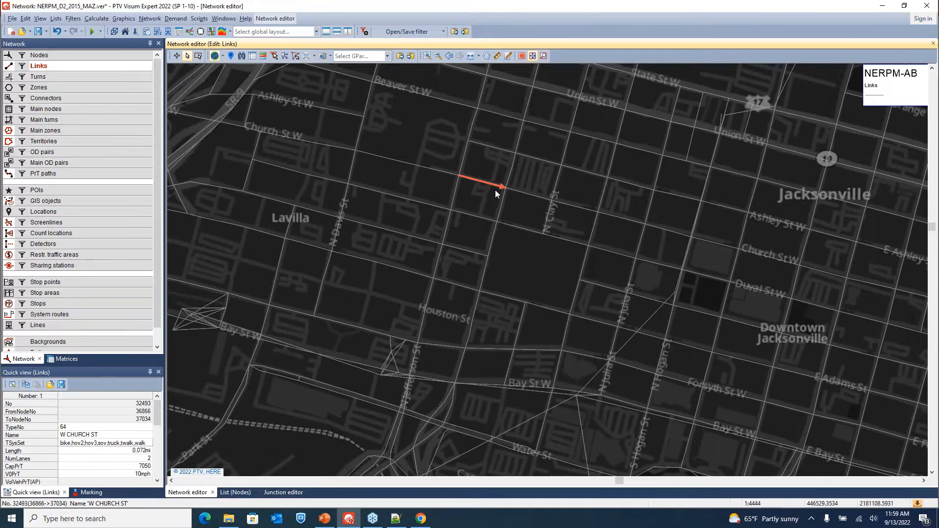
left_click_drag(100, 365, 100, 302)
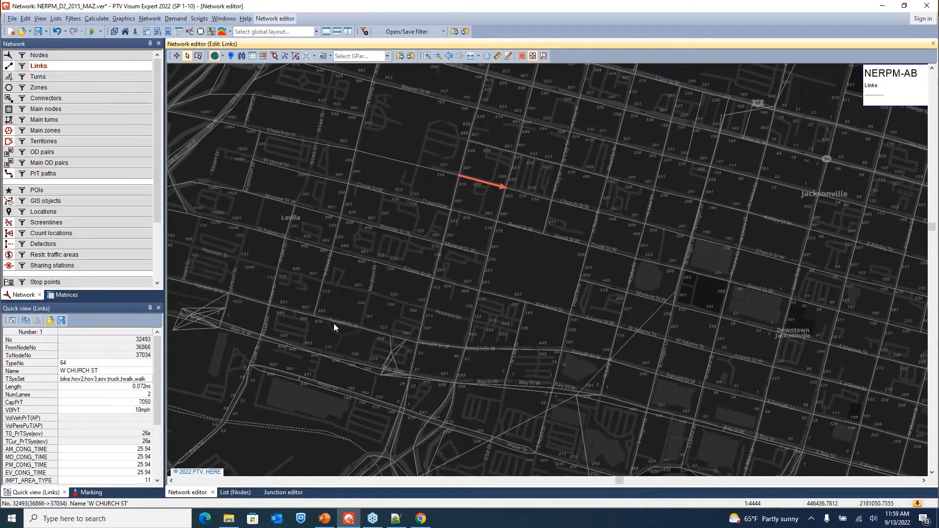
scroll(76, 430, "down", 4)
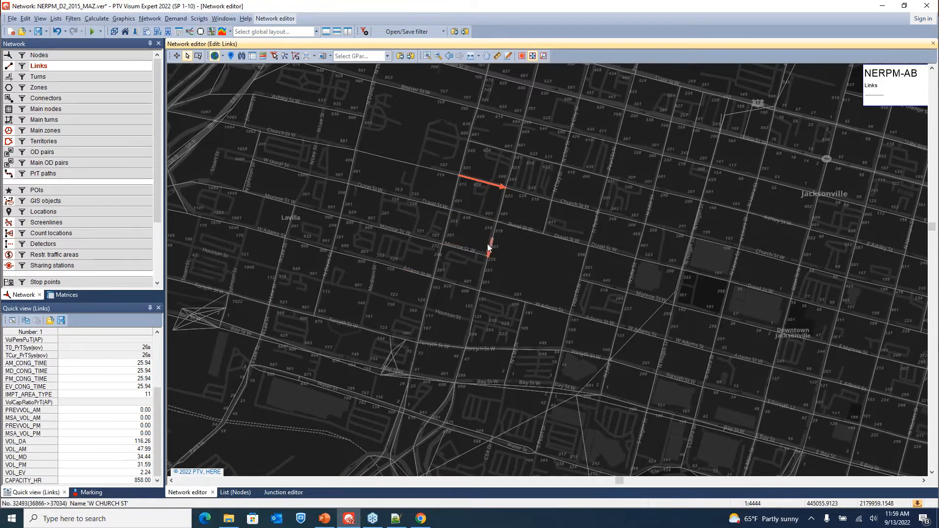
Open the W CHURCH ST link for editing and examine its basic, private transport, public transport and user-defined attributes.
double_click(496, 189)
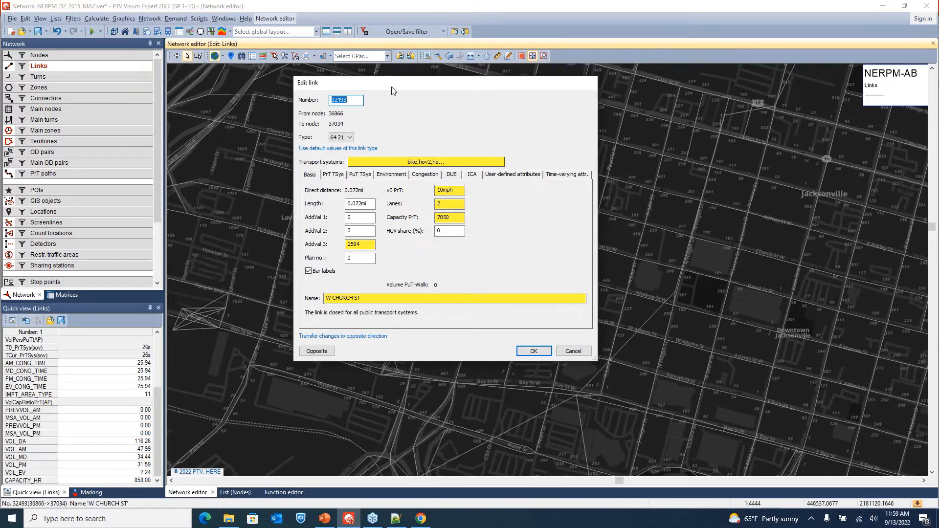
left_click_drag(391, 88, 405, 108)
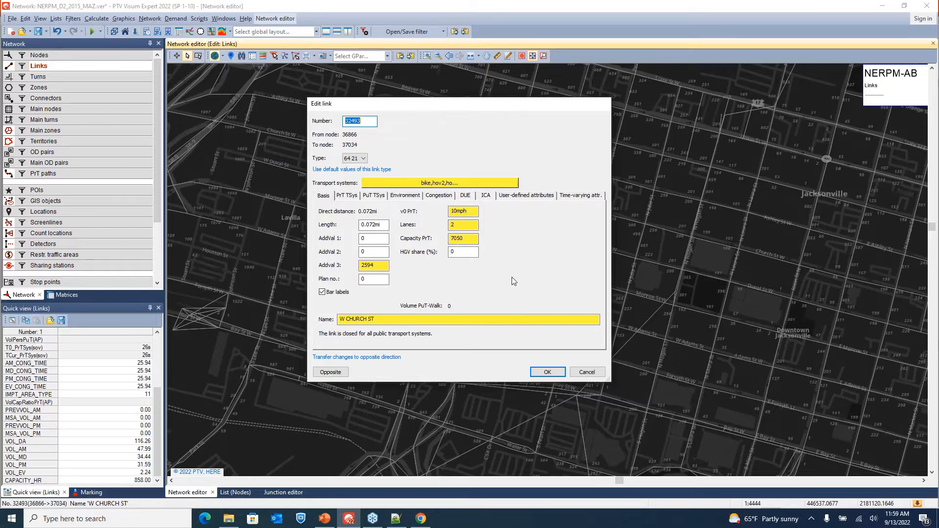
left_click(347, 196)
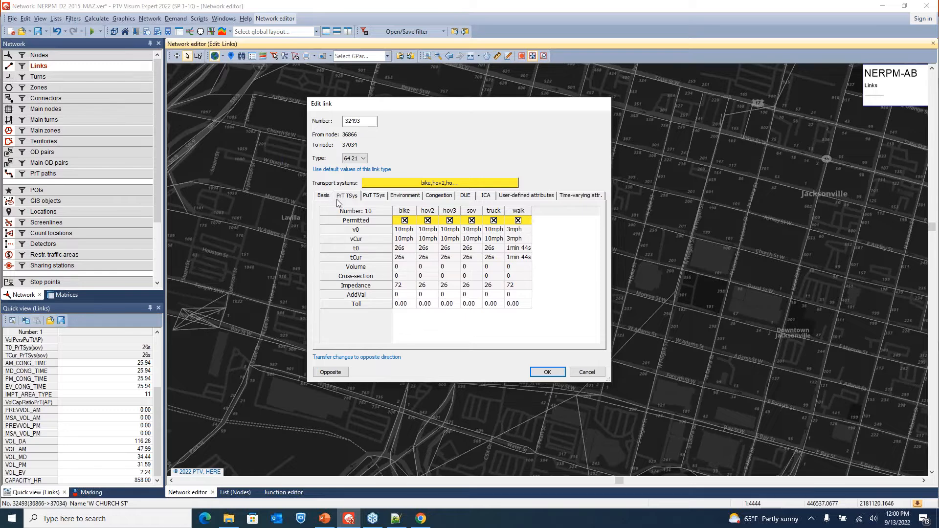
left_click(374, 198)
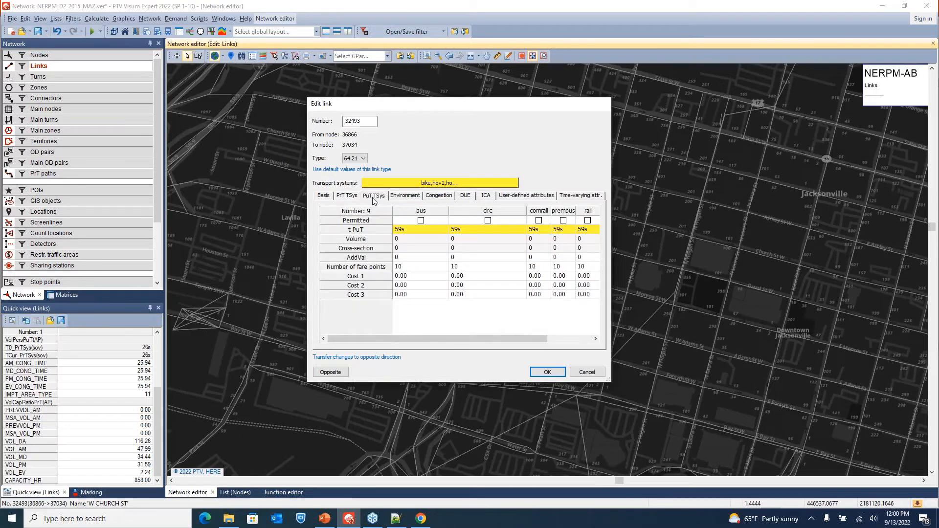
left_click(520, 198)
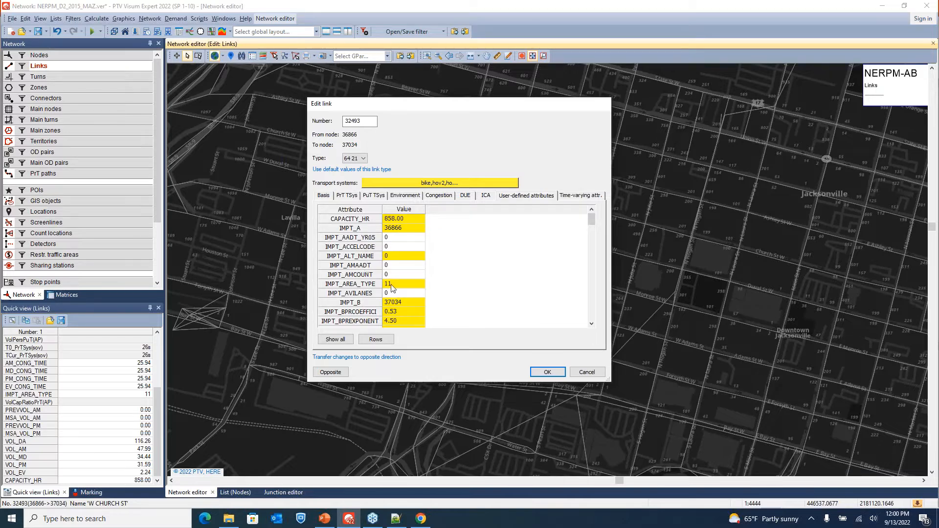
Read through the remaining user-defined attributes of the W CHURCH ST link and examine its permitted transport systems without changing them.
left_click_drag(591, 228, 592, 263)
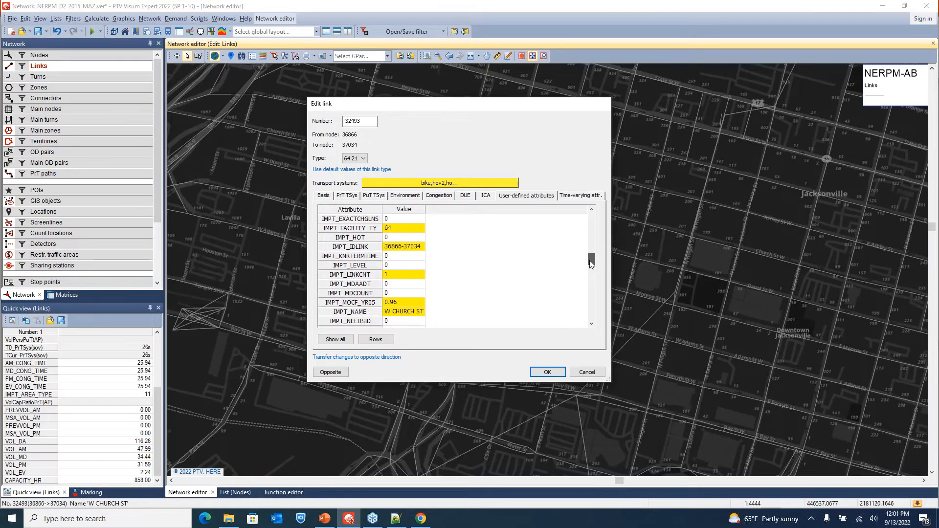
left_click_drag(591, 263, 592, 278)
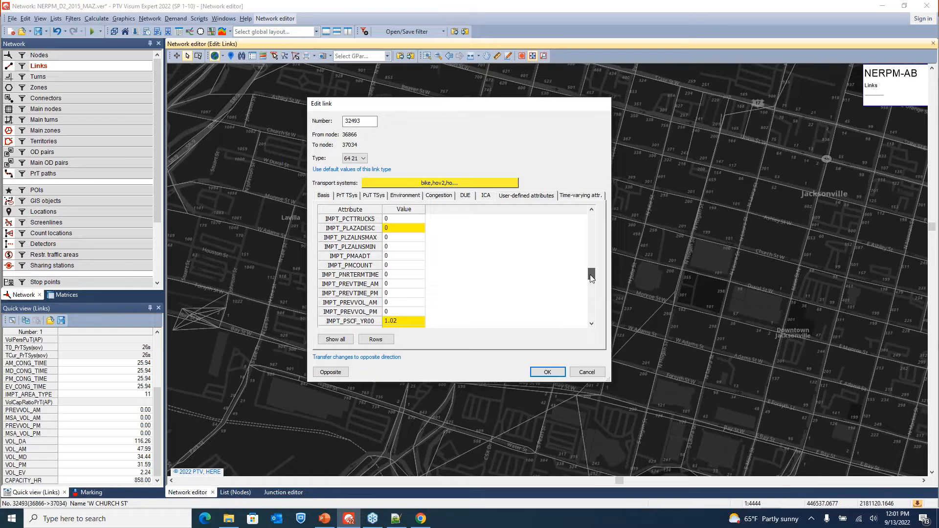
left_click_drag(591, 277, 592, 296)
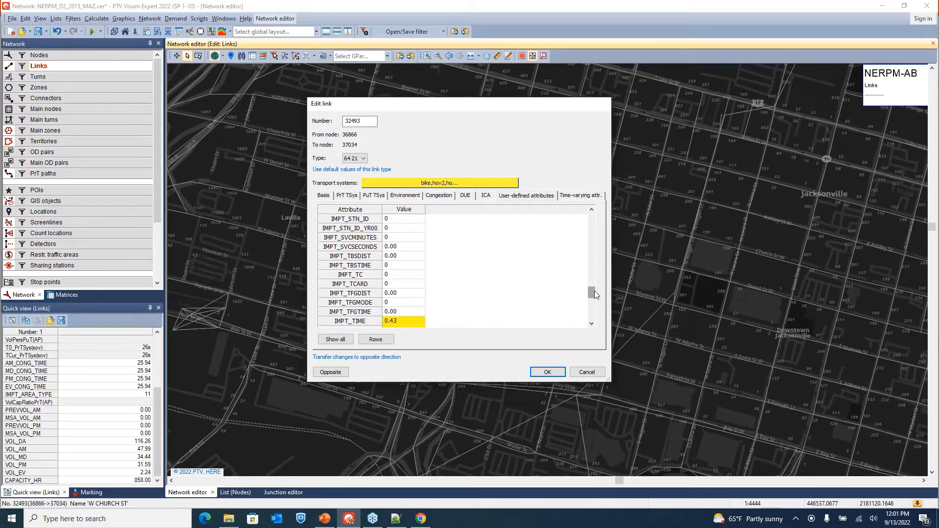
left_click_drag(595, 291, 596, 313)
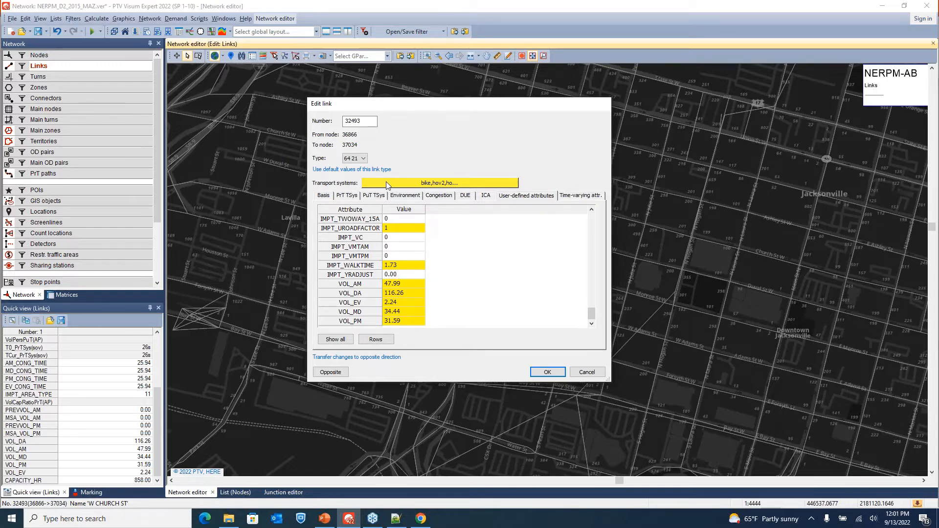
left_click(405, 183)
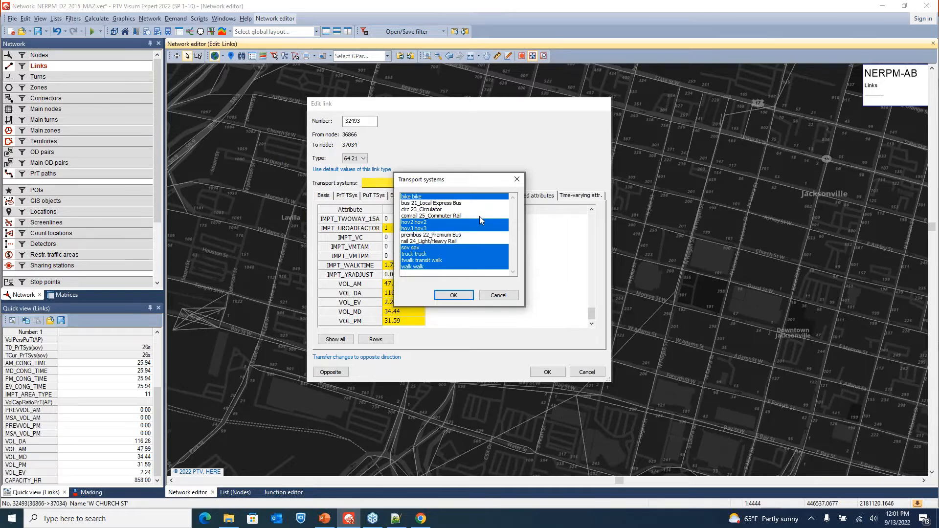
left_click(506, 298)
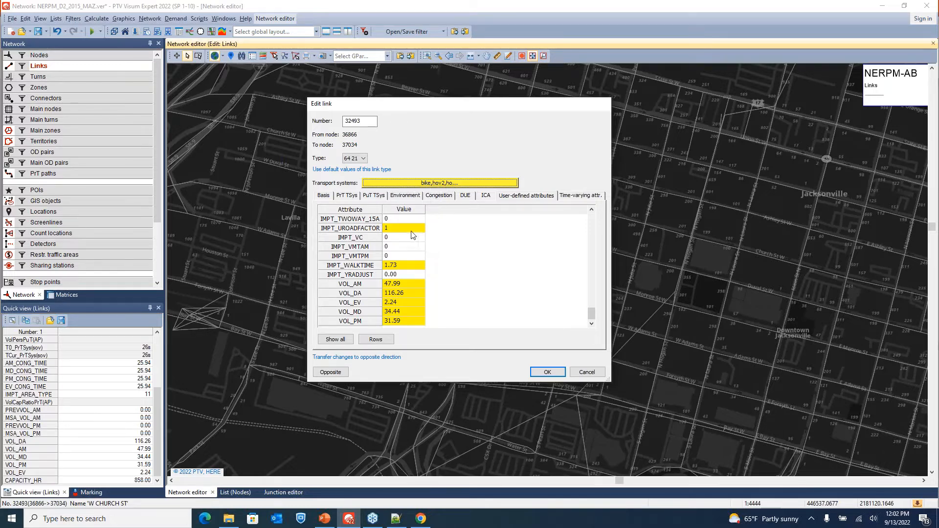
Examine the link's basic attributes and those of its opposite direction, including its transport systems, and close the link without changes.
left_click(327, 196)
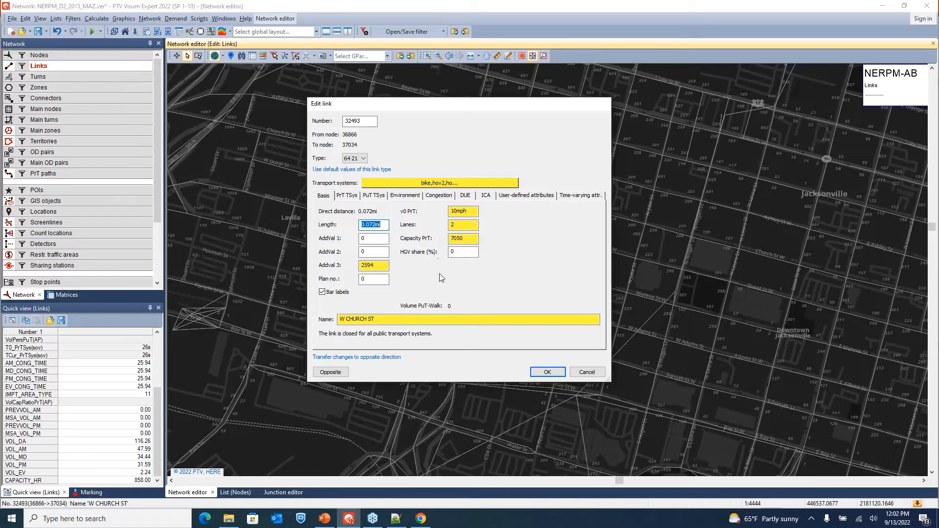
left_click(330, 372)
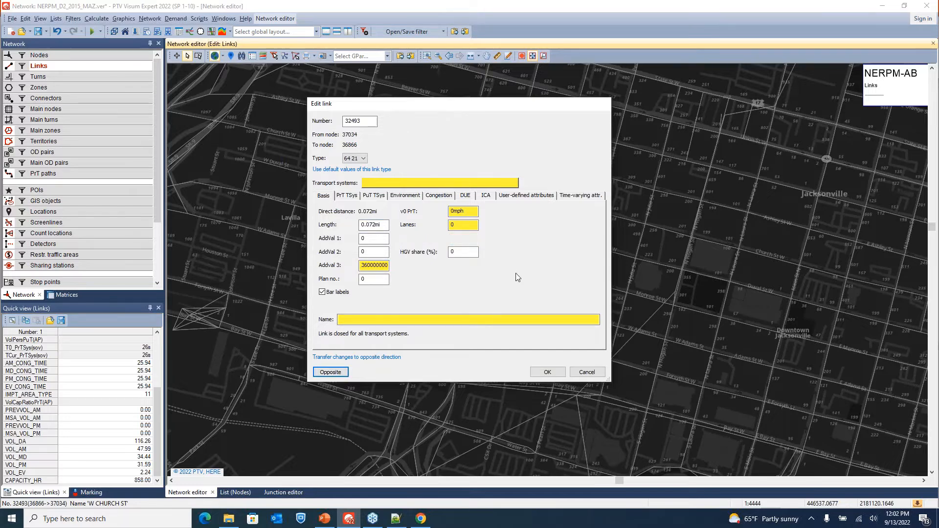
left_click(390, 182)
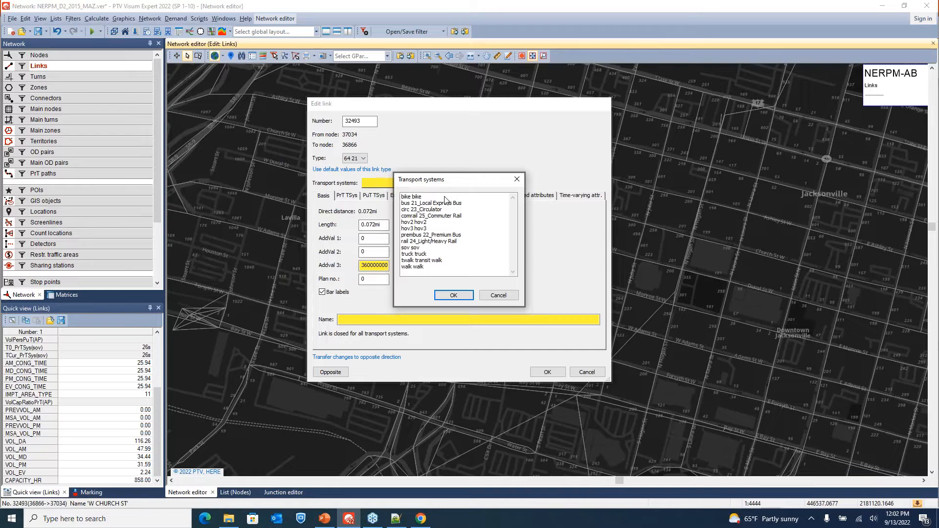
left_click(498, 296)
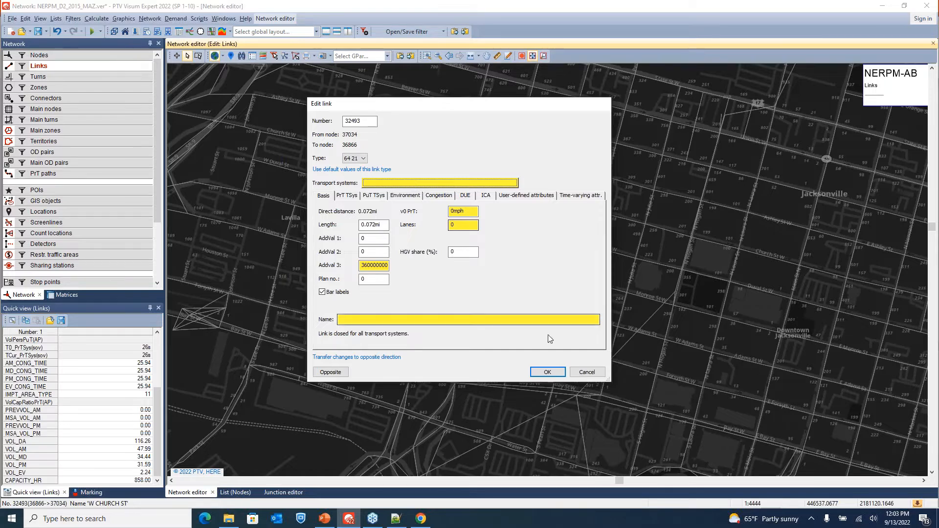
left_click(589, 373)
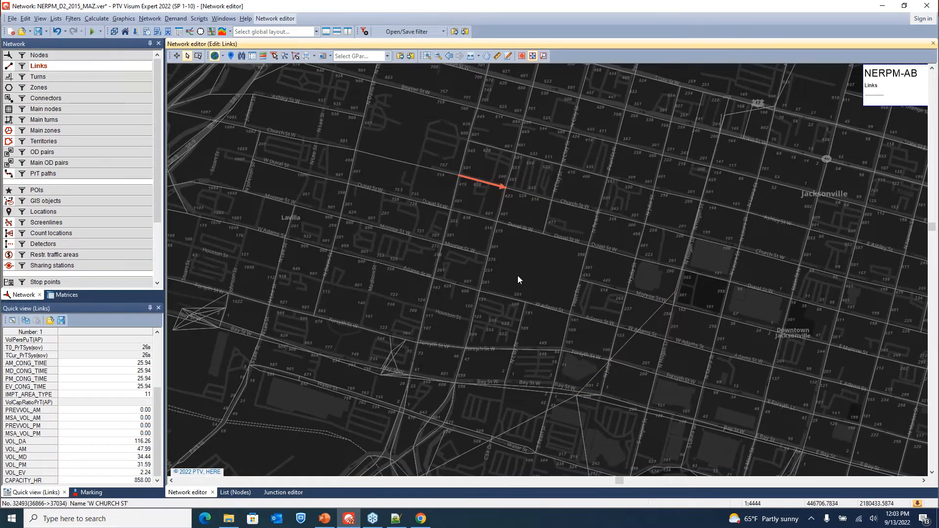
Select the short street link directly east of the Lavilla label on the map.
scroll(517, 275, "down", 2)
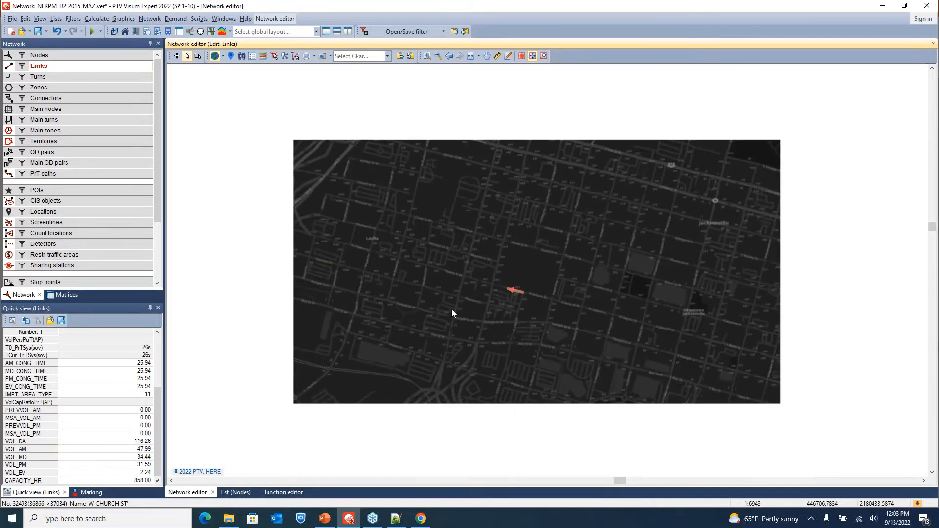
left_click(514, 239)
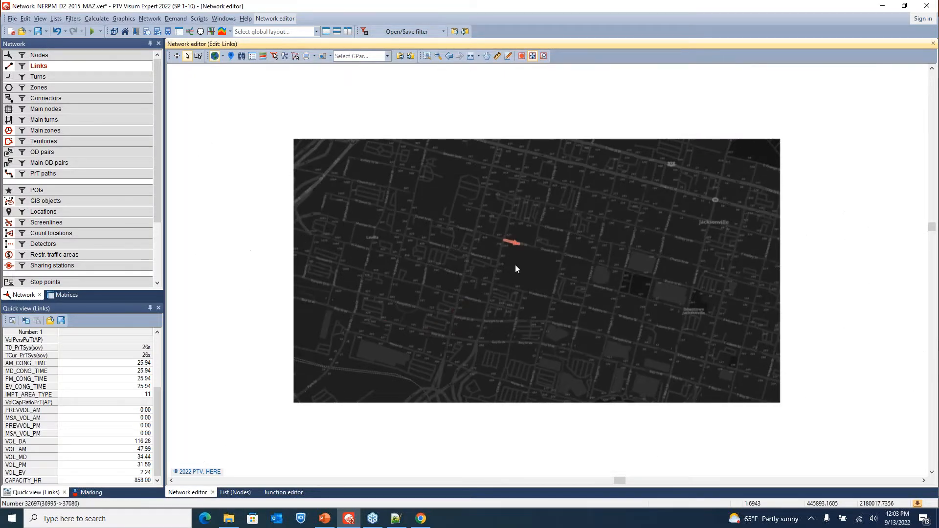
left_click(438, 240)
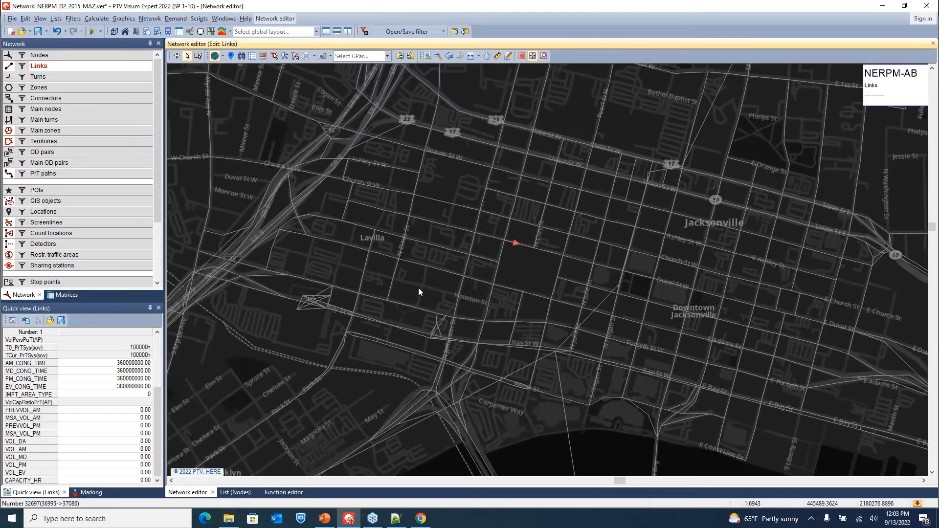
Hide the background map while moving south-west to the river crossing, and show it again to inspect the Fuller Warren Bridge.
left_click(214, 57)
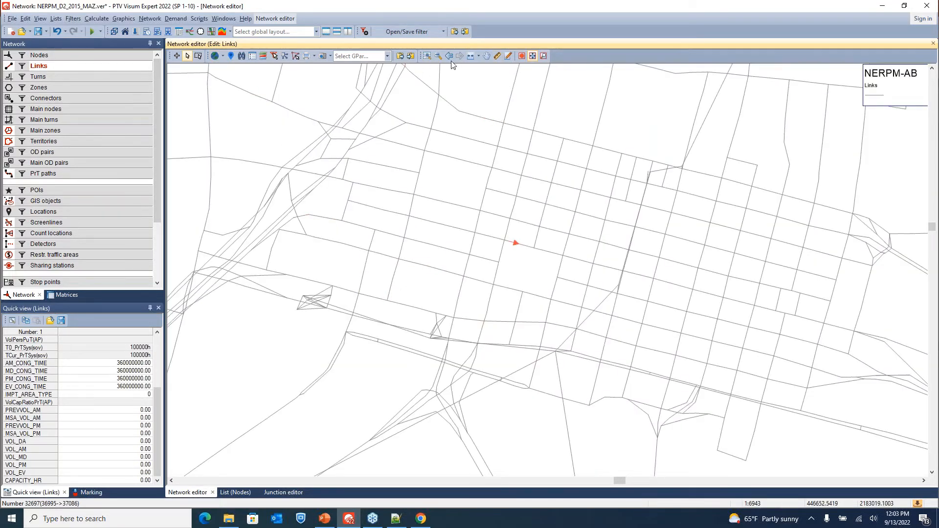
left_click(486, 56)
left_click_drag(430, 289, 522, 295)
scroll(522, 295, "down", 3)
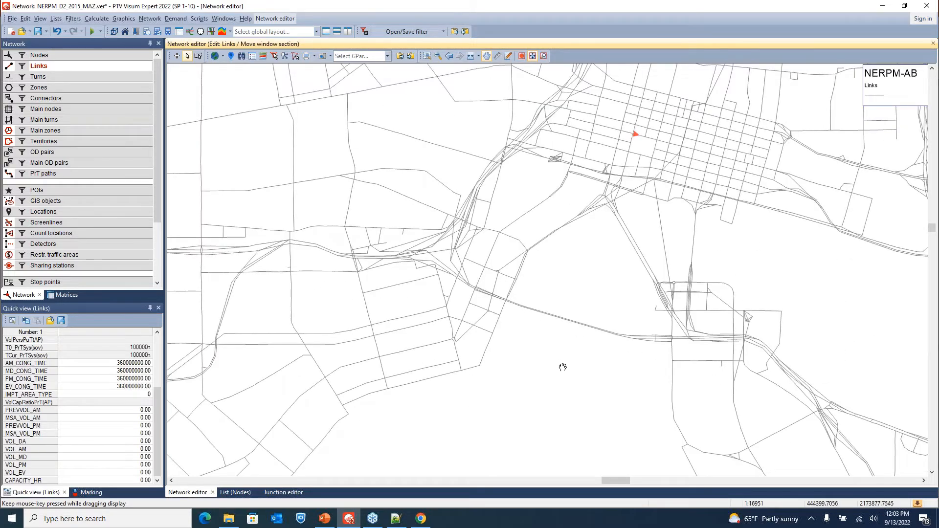
left_click_drag(615, 343, 544, 281)
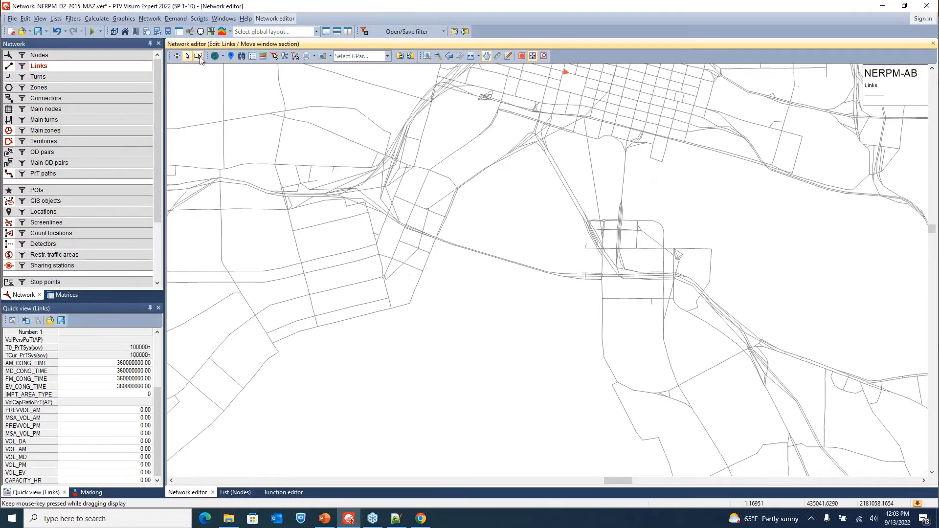
left_click(215, 55)
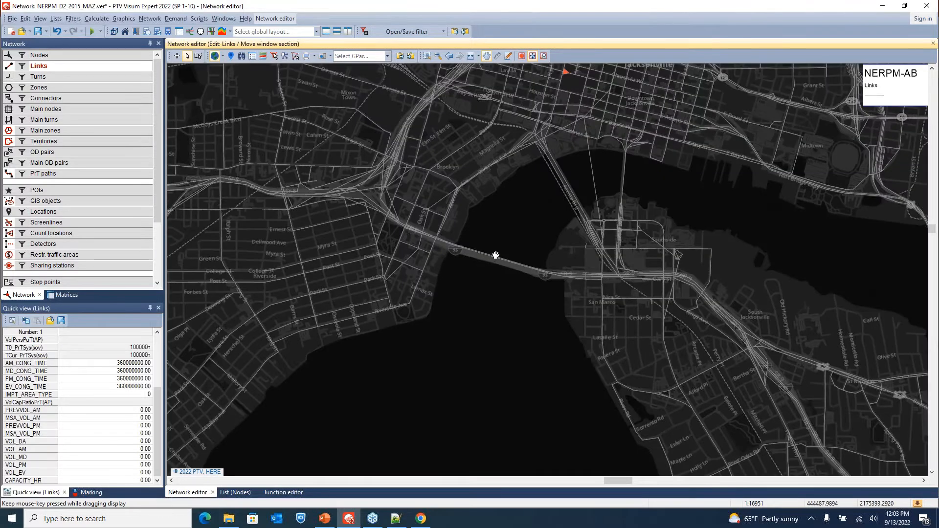
scroll(496, 255, "up", 1)
scroll(496, 255, "up", 1)
scroll(496, 256, "up", 1)
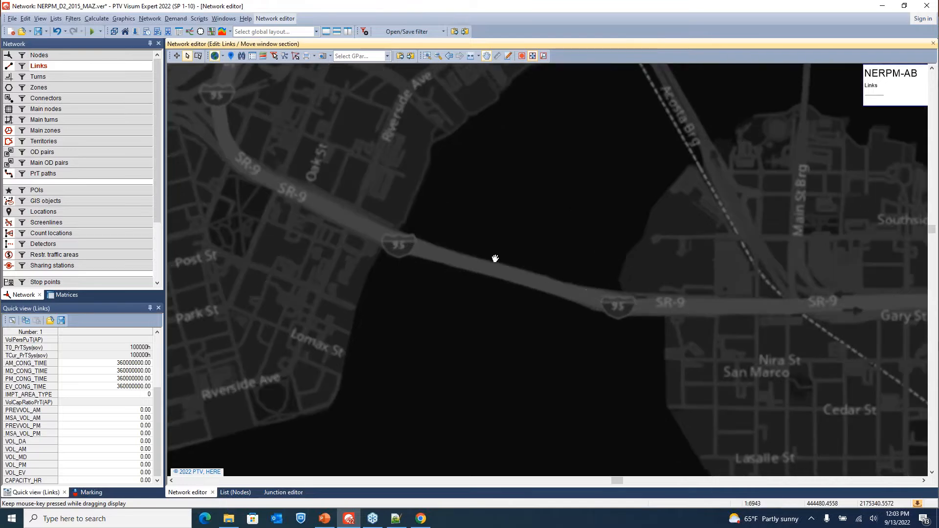
scroll(495, 258, "up", 1)
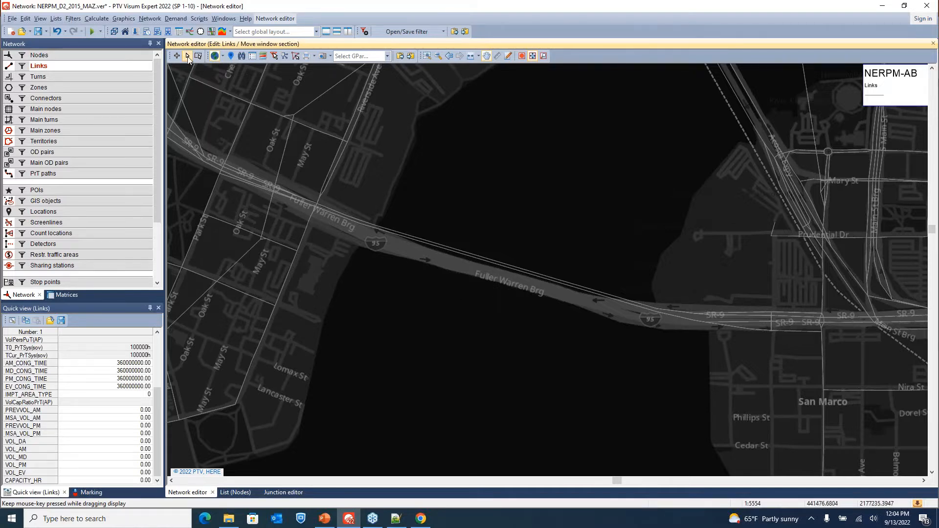
Select the I-95 link on the Fuller Warren Bridge and compare the attributes of its two directions without changing anything.
left_click(486, 55)
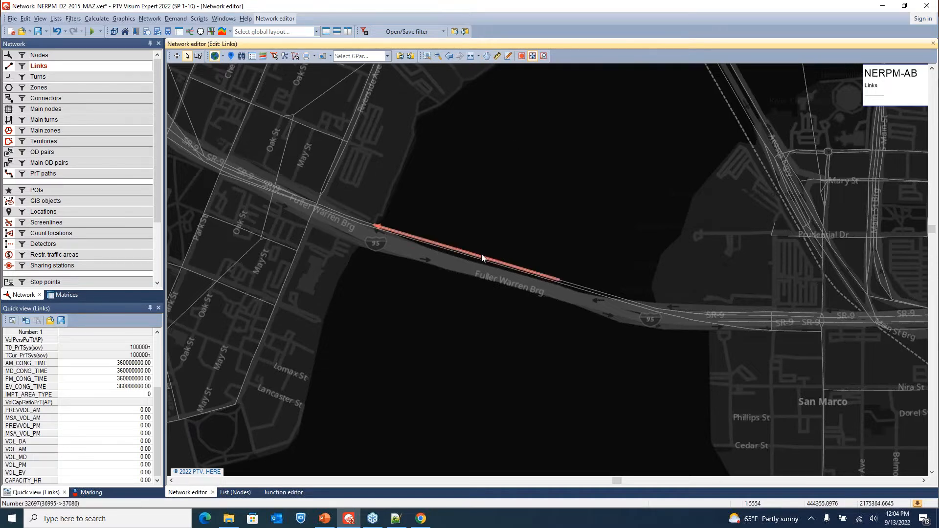
left_click(532, 271)
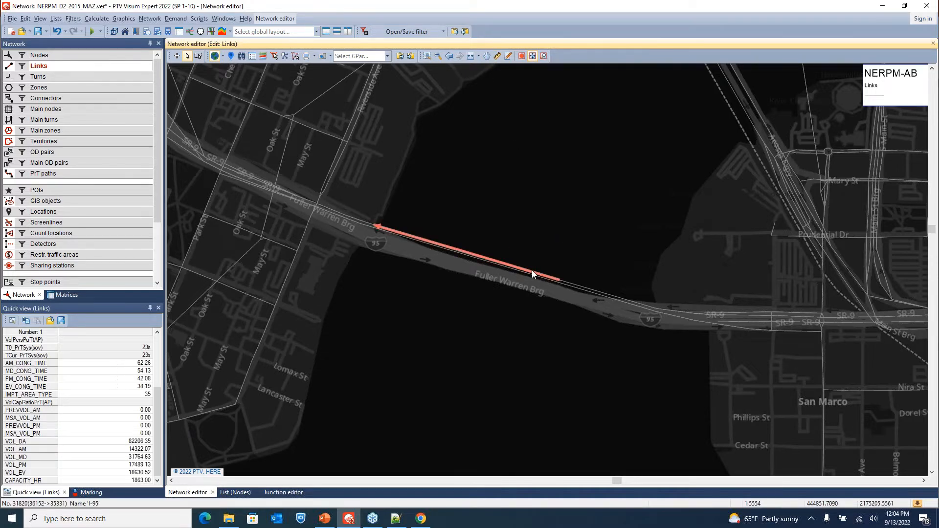
double_click(423, 238)
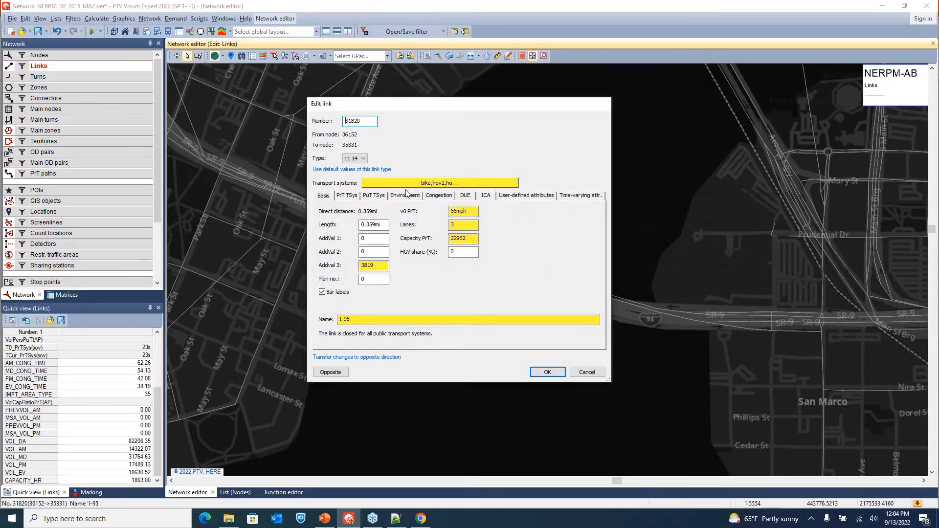
left_click(330, 372)
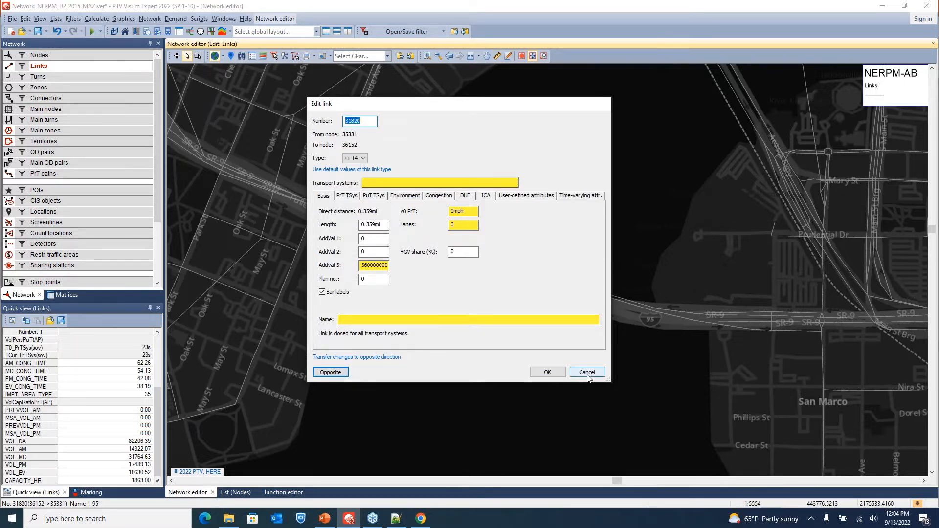
left_click(586, 373)
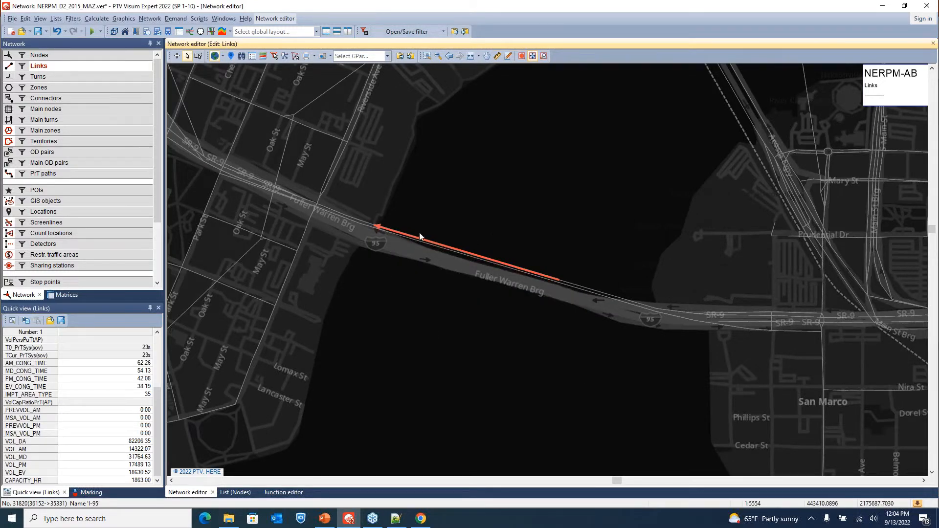
left_click(555, 279)
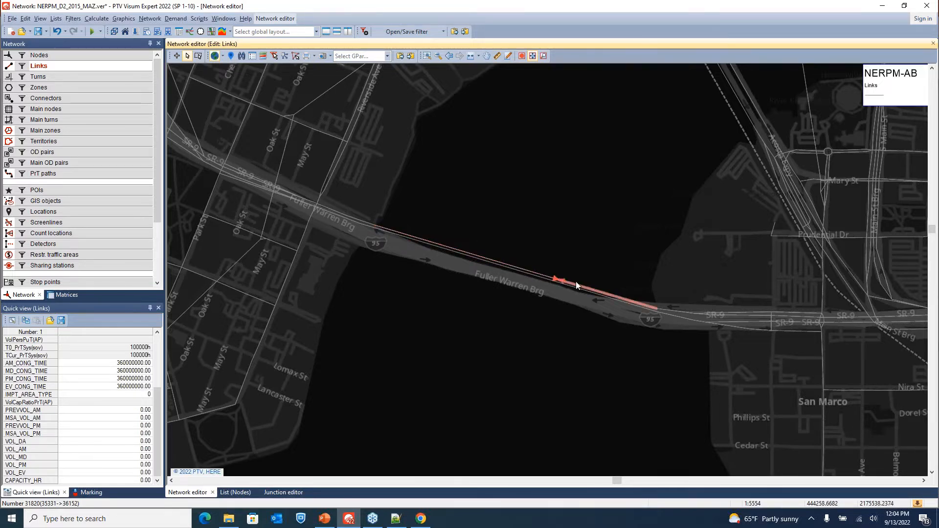
left_click(428, 255)
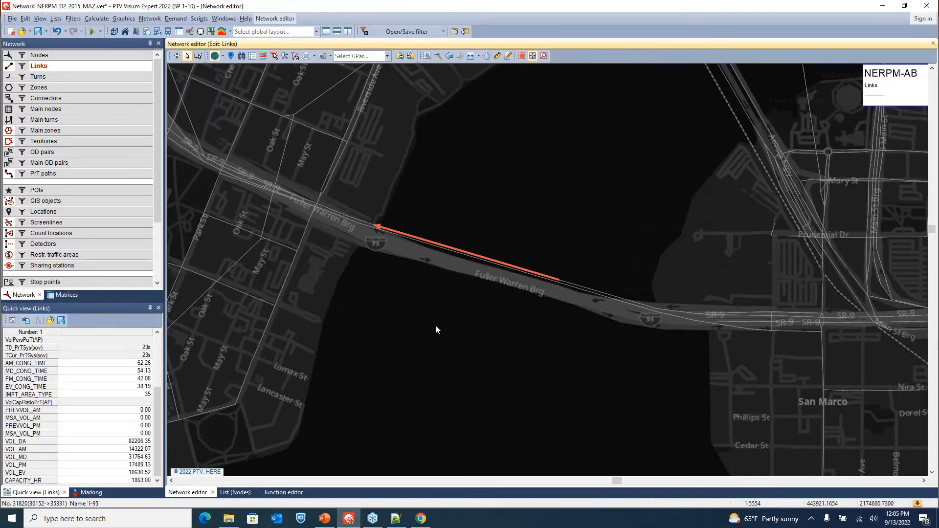
Open the list of all links and widen its TypeNo column.
right_click(57, 65)
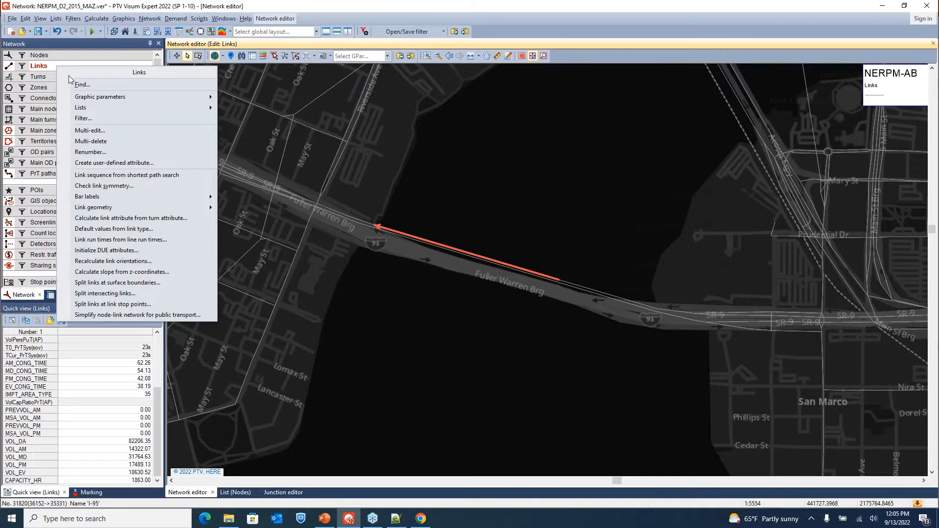
mouse_move(107, 110)
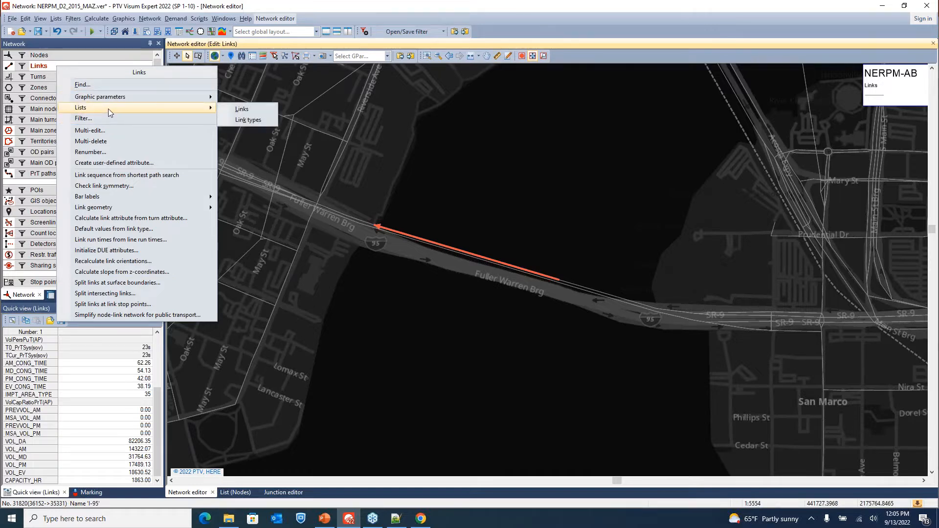
left_click(256, 108)
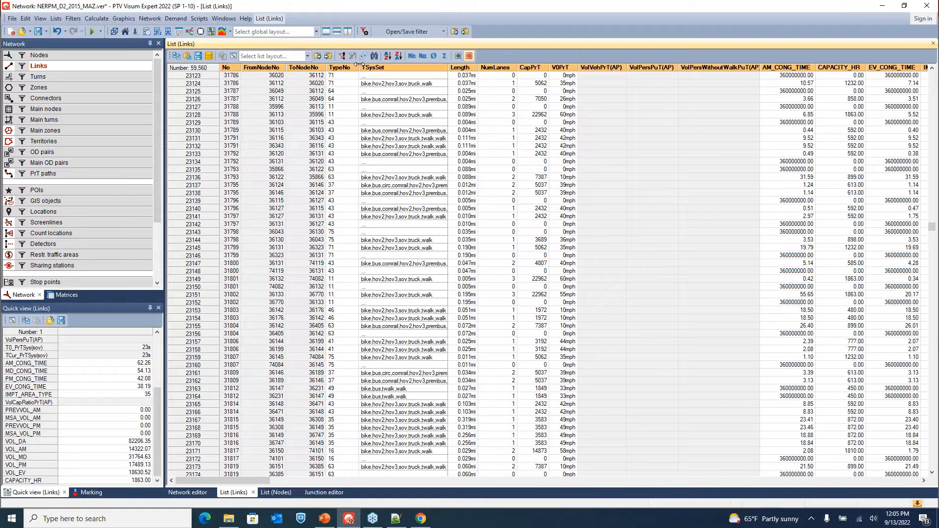
left_click_drag(359, 67, 380, 67)
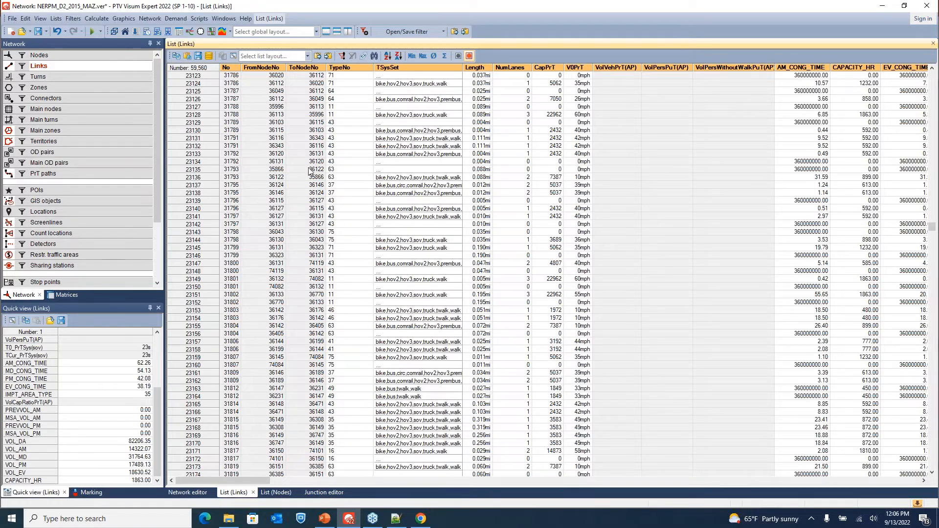
Open the list of link types and look through its attributes.
right_click(87, 67)
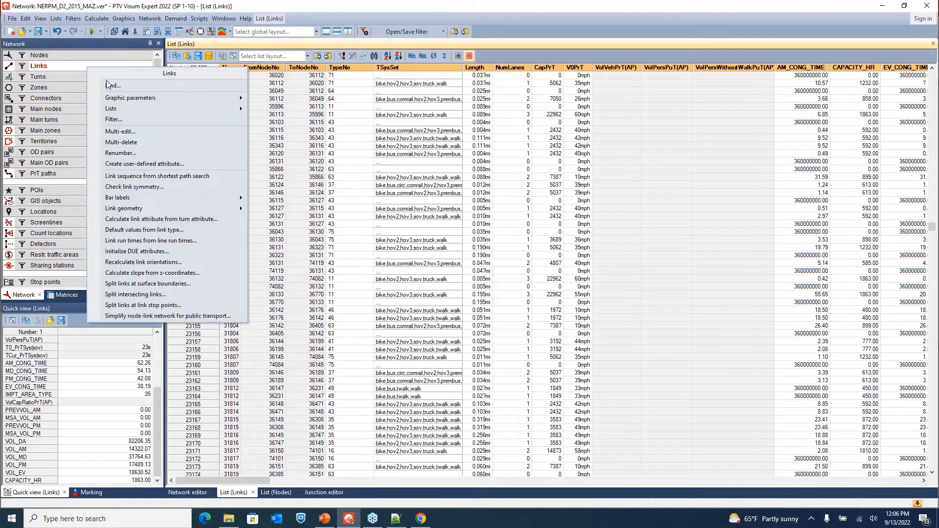
mouse_move(219, 109)
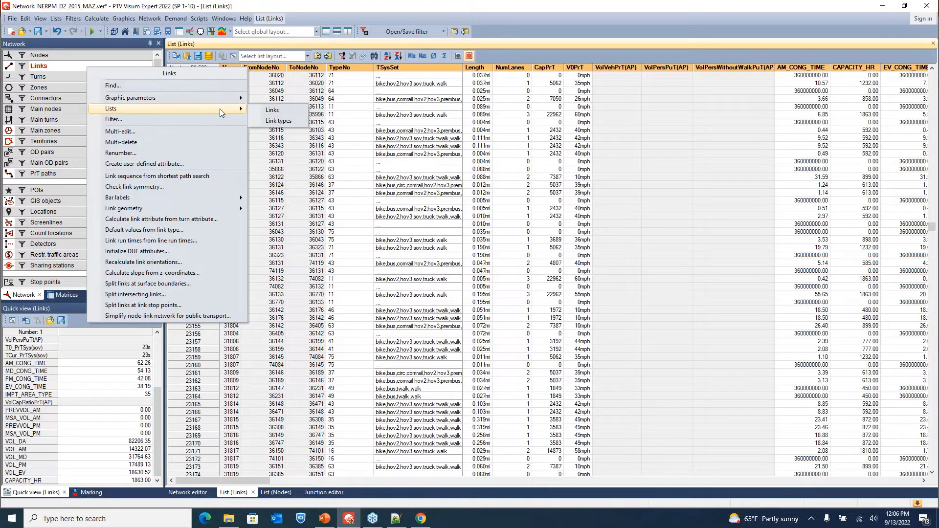
left_click(289, 123)
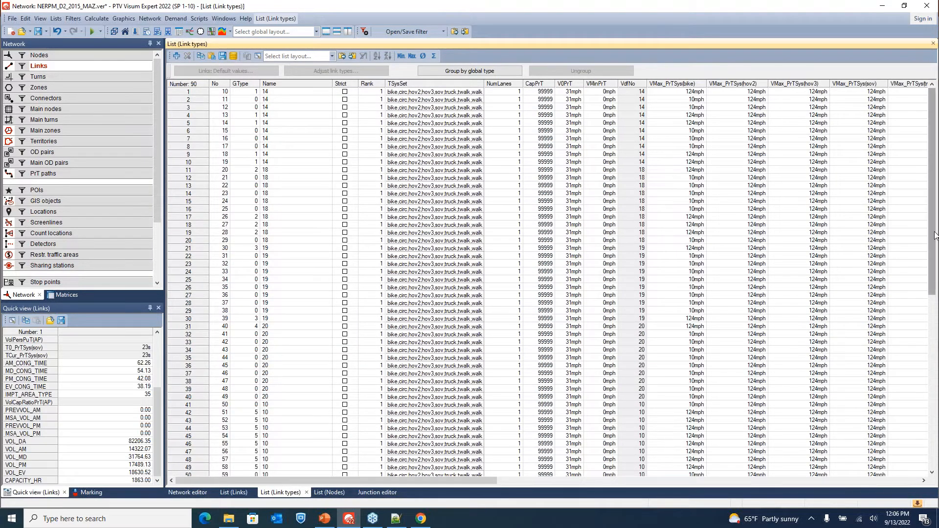
mouse_move(935, 238)
left_mouse_down()
mouse_move(937, 418)
mouse_move(936, 235)
left_mouse_up()
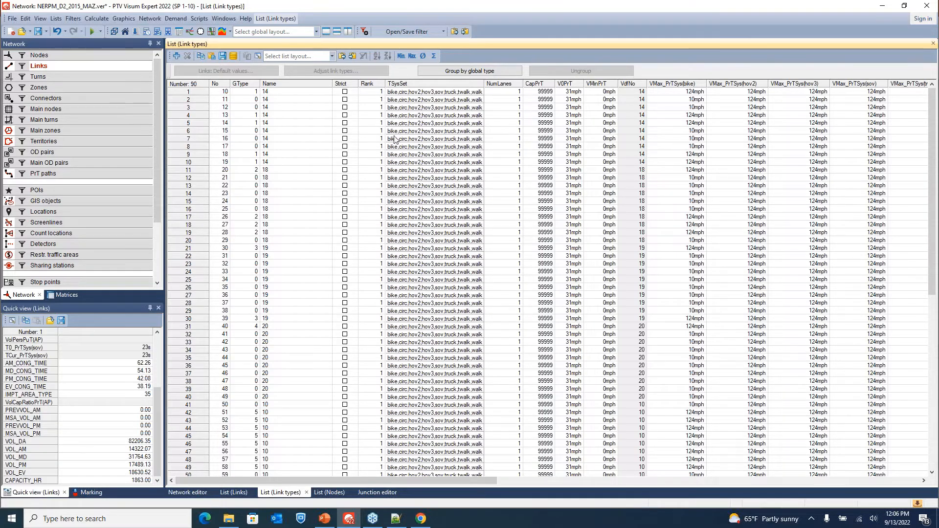
Review the remaining link type attributes, including the ALPHA, BETA, CONFAC and UROADF columns.
left_click_drag(465, 478, 894, 482)
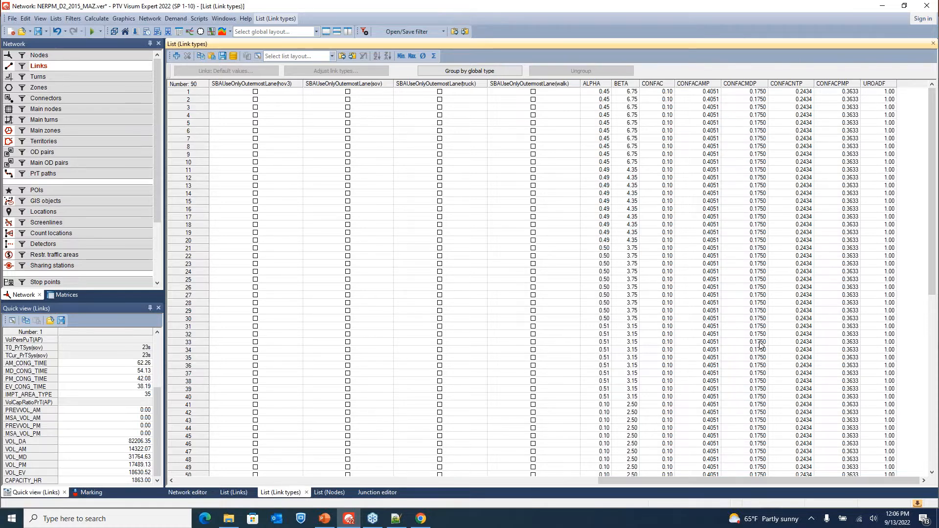
left_click_drag(724, 480, 282, 483)
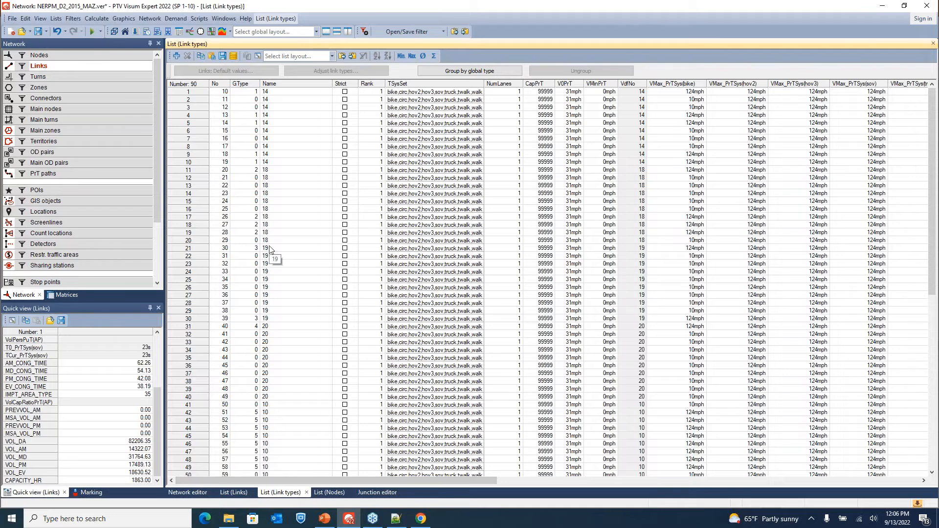
Return to the list of links and select its IMPT_AREA_TYPE column.
left_click(237, 493)
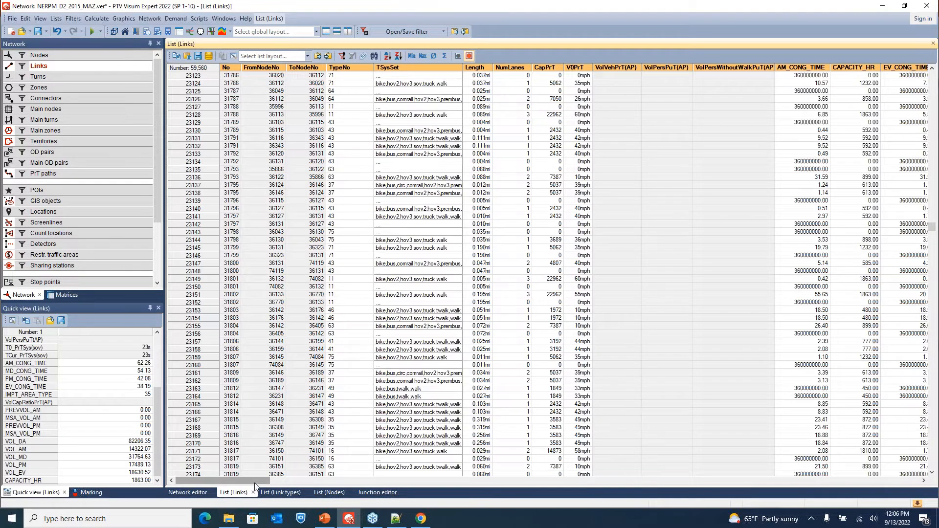
left_click_drag(260, 483, 342, 495)
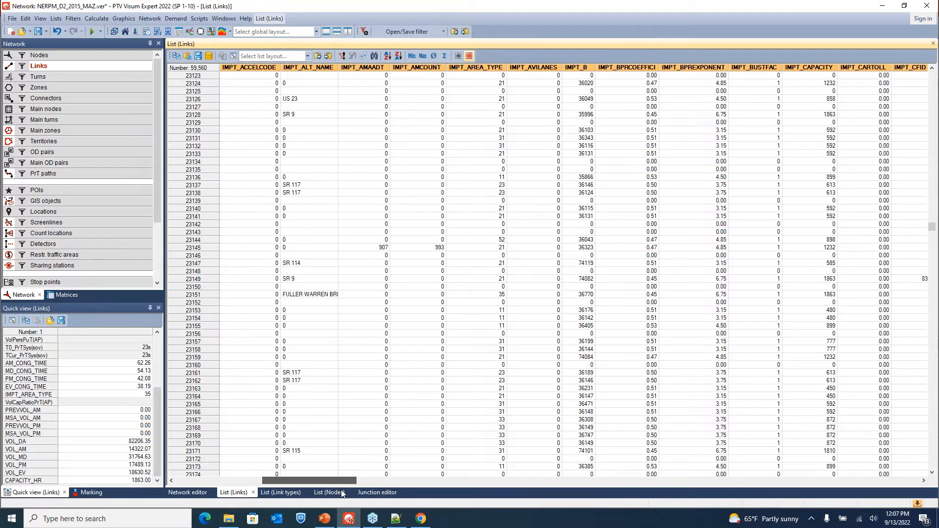
left_click(482, 69)
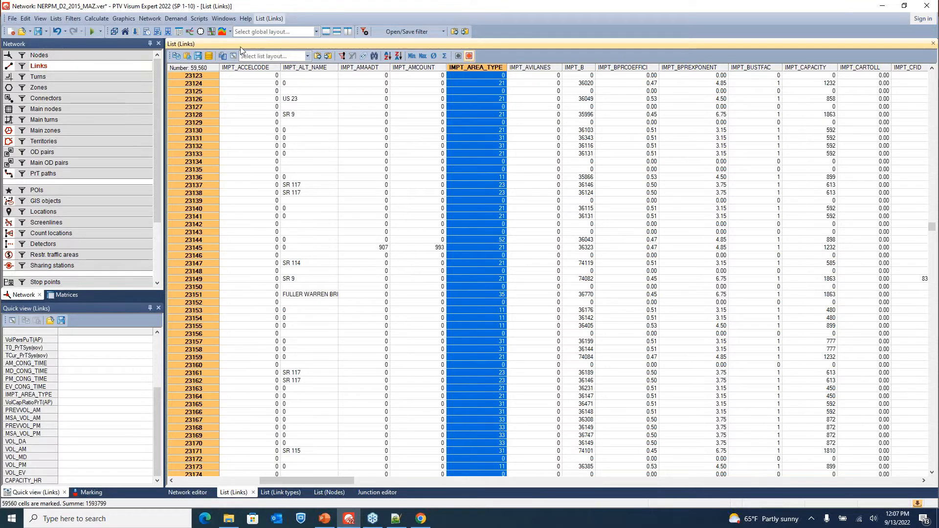
Open the list of user-defined table entries and switch it from DAYSIM_CONFIG to the SPDCAP table.
left_click(55, 19)
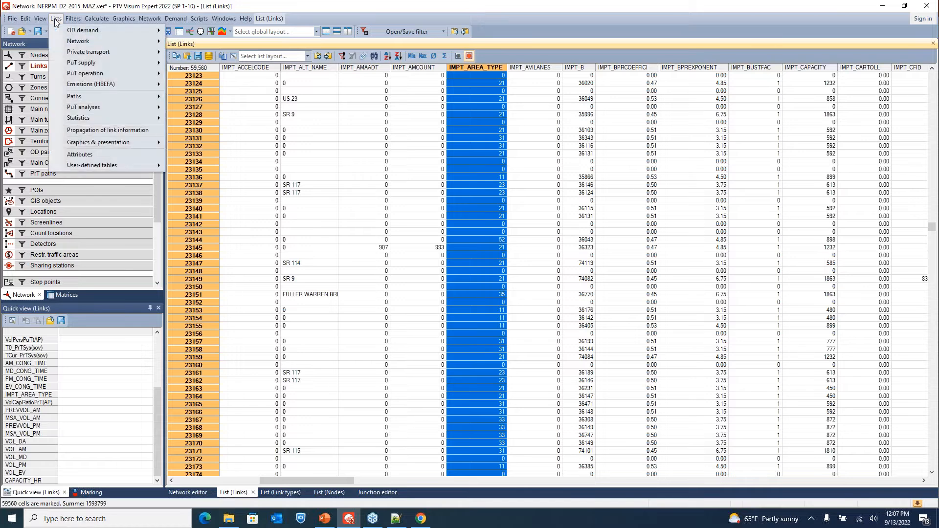
mouse_move(126, 166)
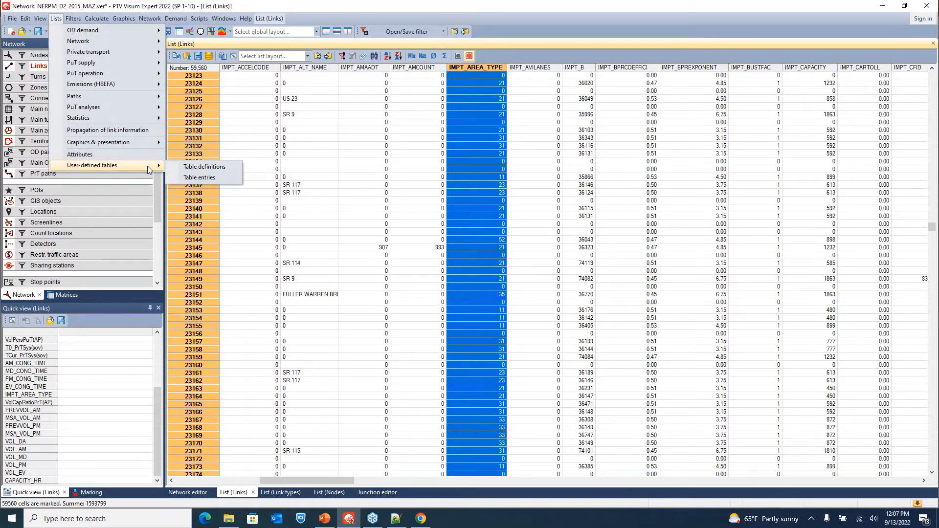
left_click(214, 178)
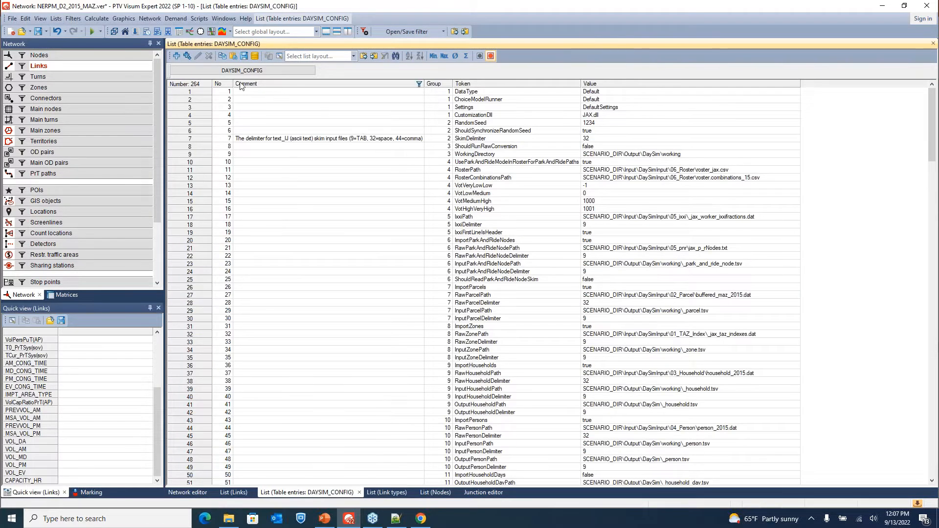
left_click(280, 70)
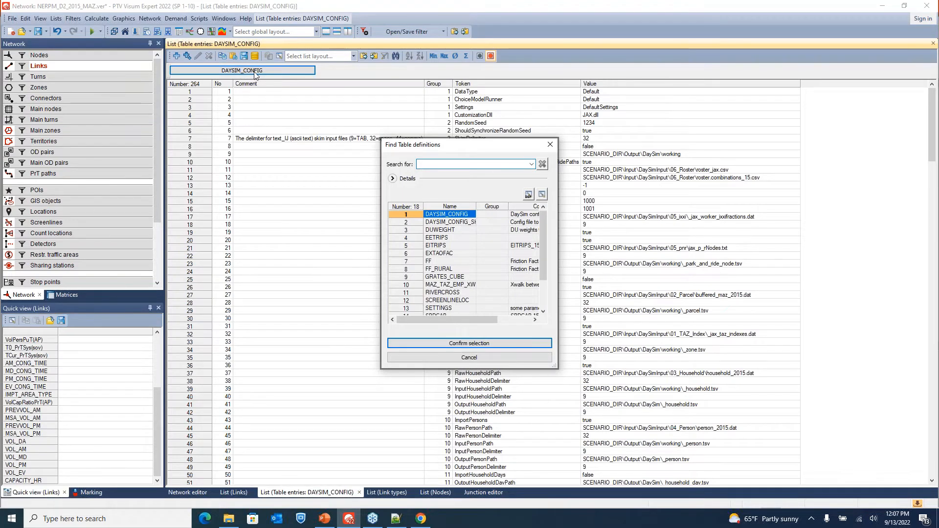
scroll(470, 273, "down", 2)
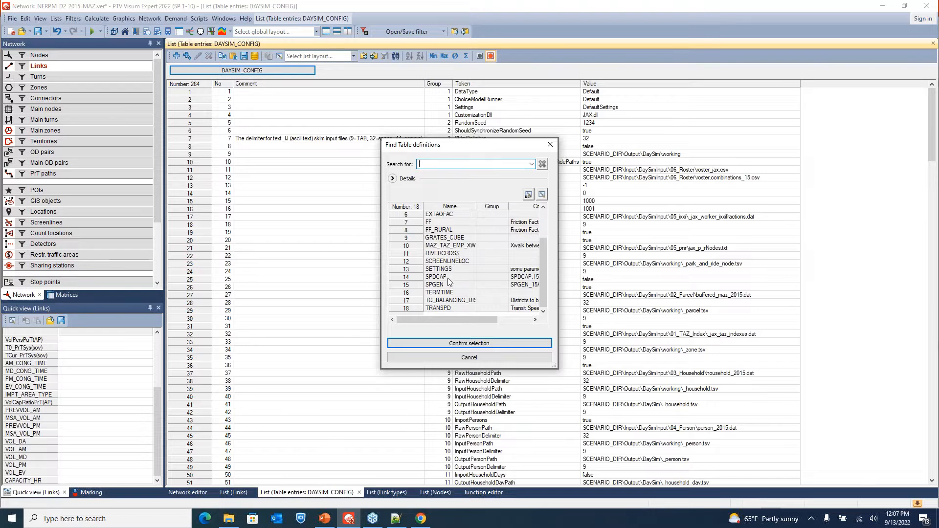
left_click(450, 277)
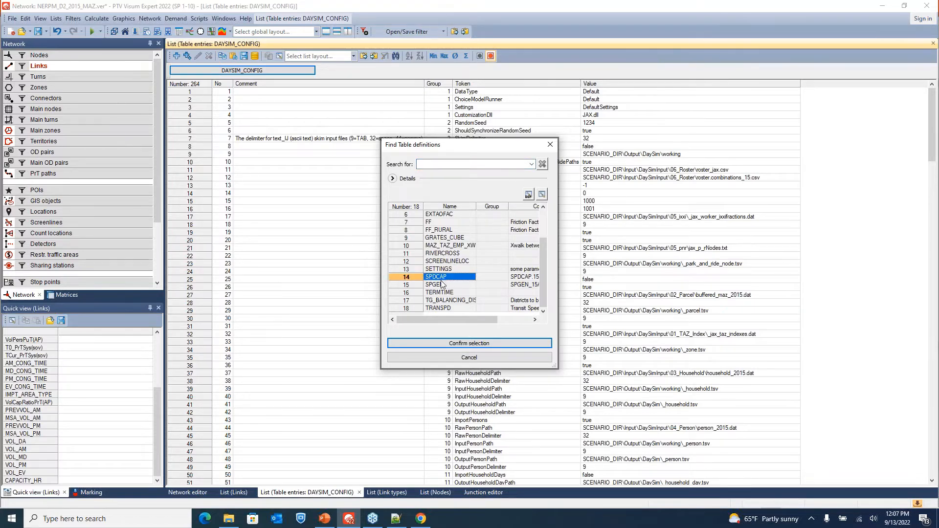
left_click(471, 344)
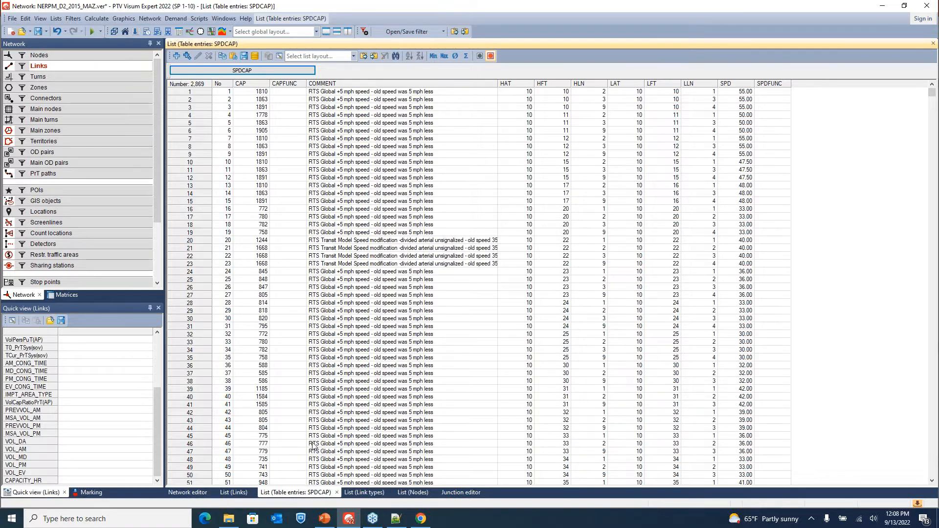
Review the links list and the SPDCAP table entries alongside the network map, ending on the map.
left_click(234, 492)
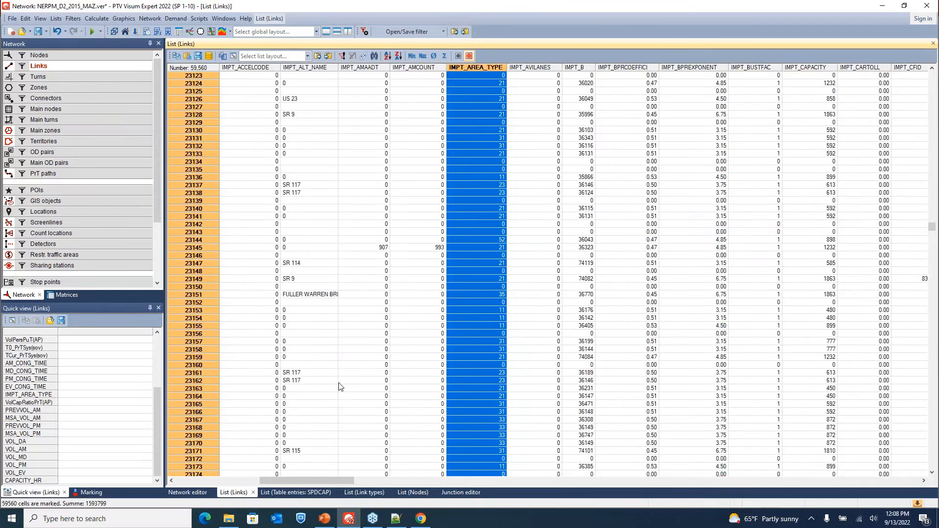
left_click(191, 492)
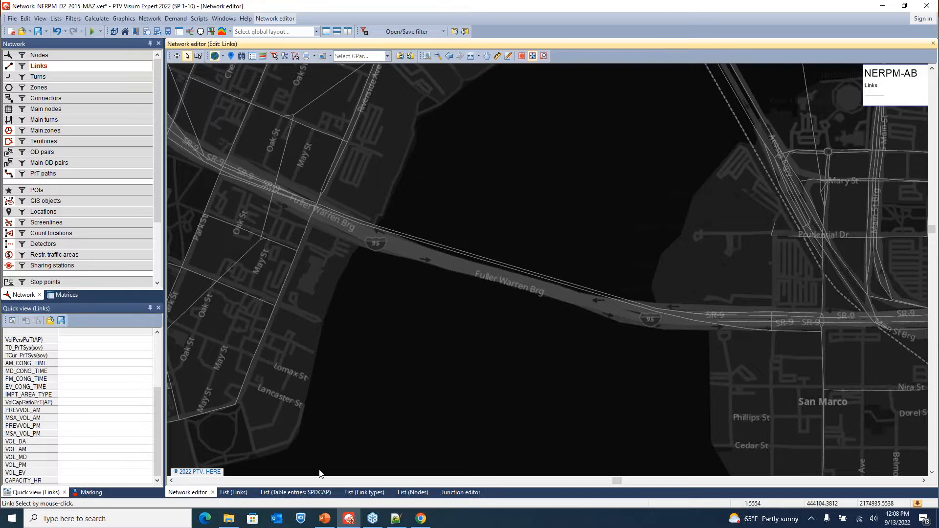
left_click(303, 493)
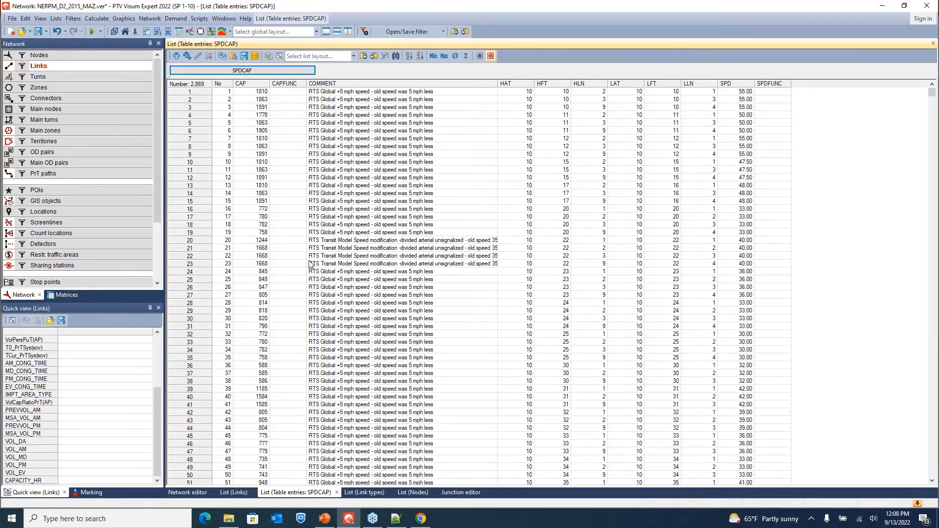
left_click(194, 493)
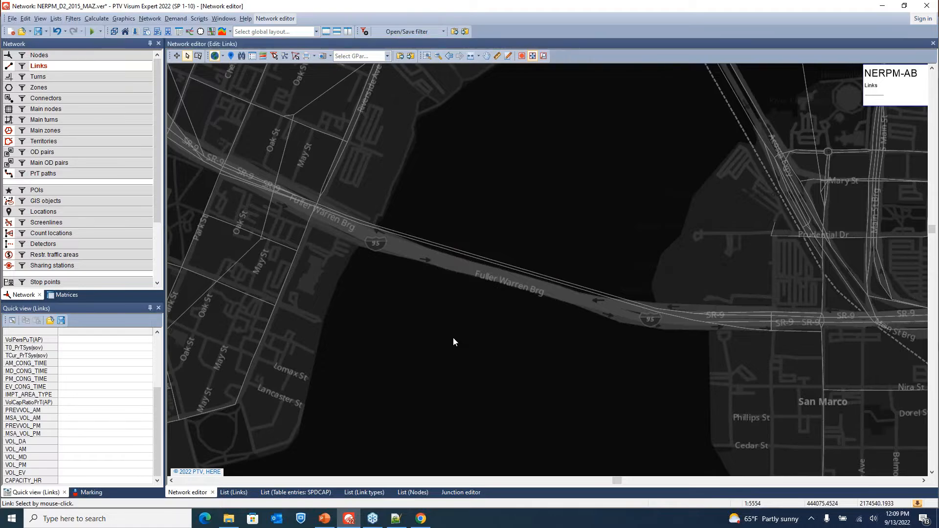
Switch to the PowerPoint training slides, present from the Links - List slide to Zones - List, and return to Visum.
key("alt+Tab")
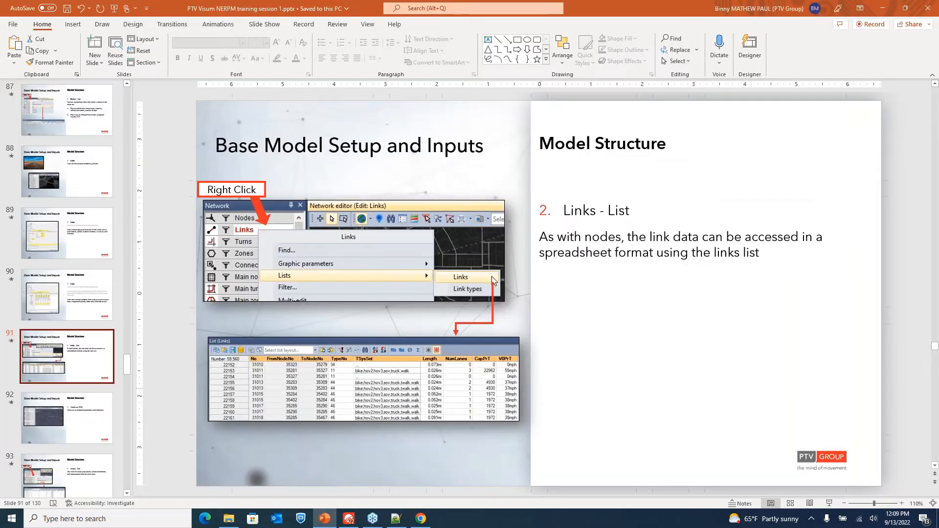
key("shift+F5")
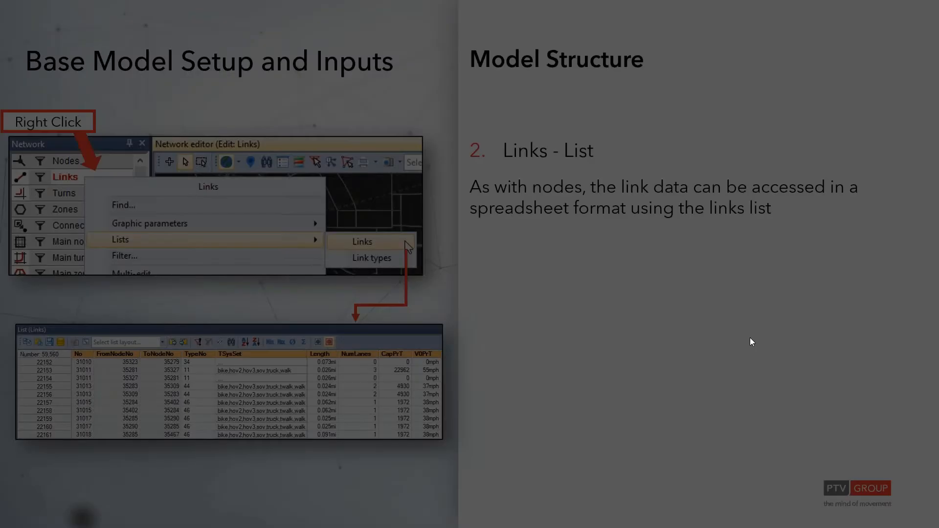
key("Right")
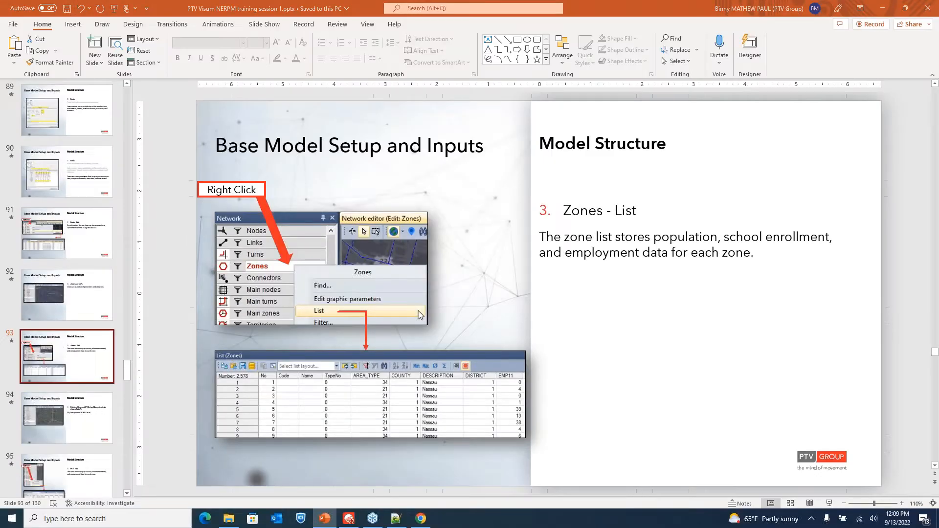
key("alt+Tab")
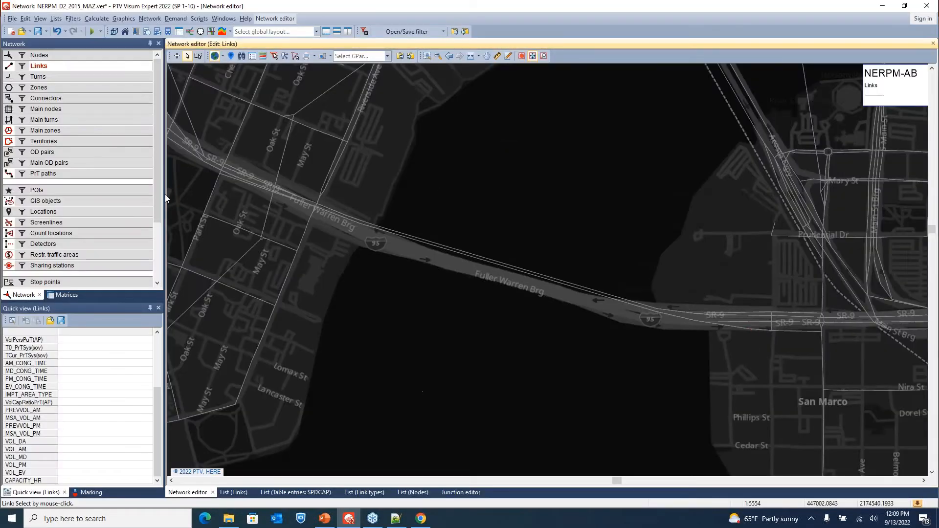
Hide the links, display the zones as the active network object, and show the wider downtown Jacksonville area.
left_click(8, 67)
left_click(8, 87)
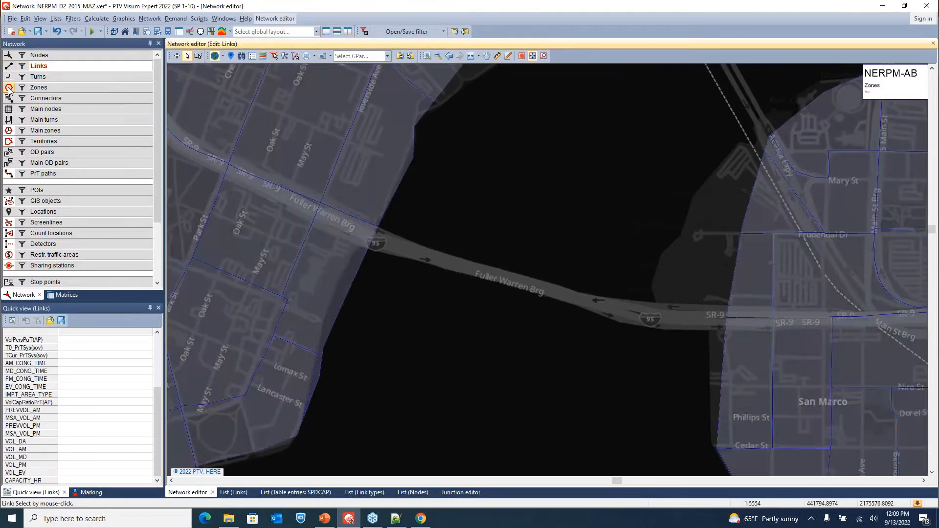
left_click(63, 89)
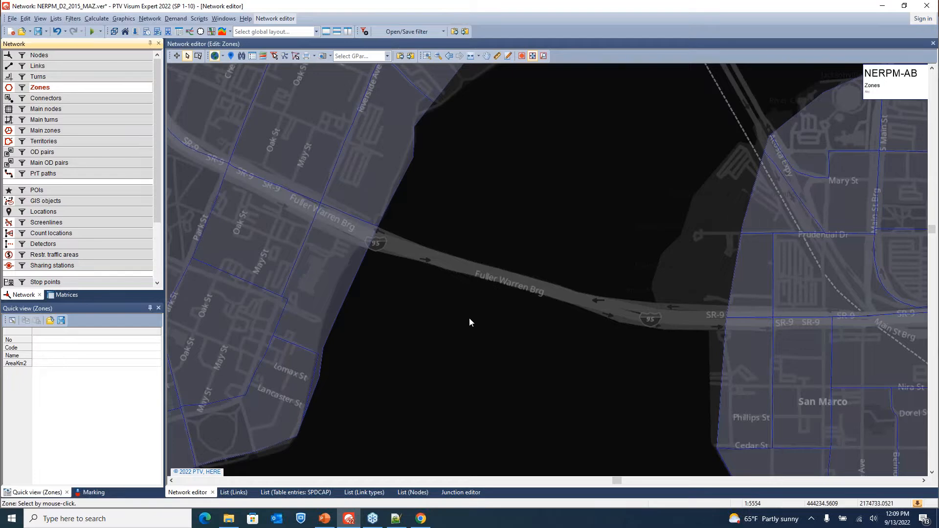
scroll(471, 321, "down", 3)
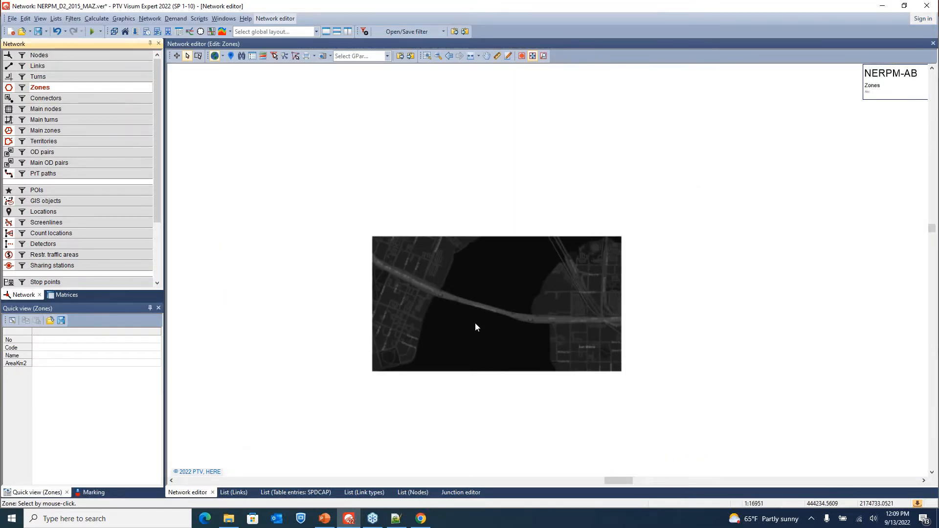
scroll(475, 323, "down", 2)
scroll(473, 321, "down", 2)
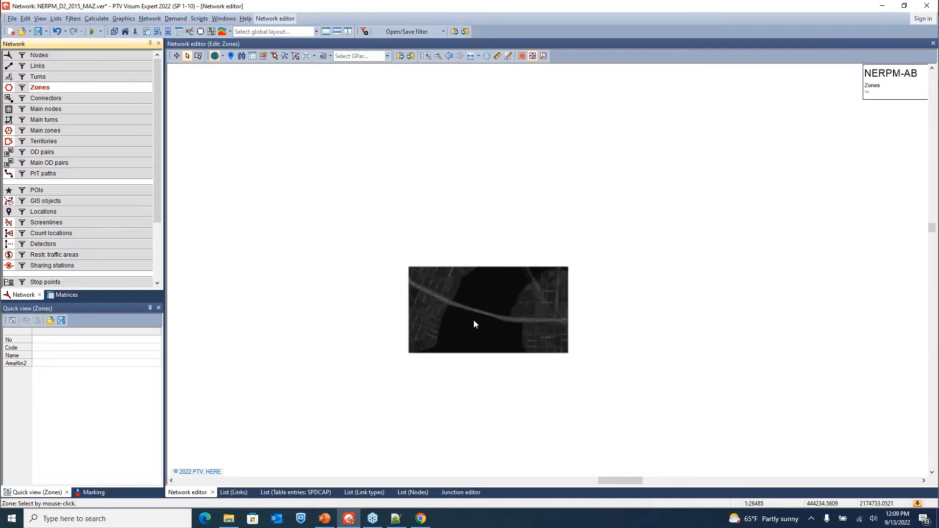
scroll(474, 321, "down", 1)
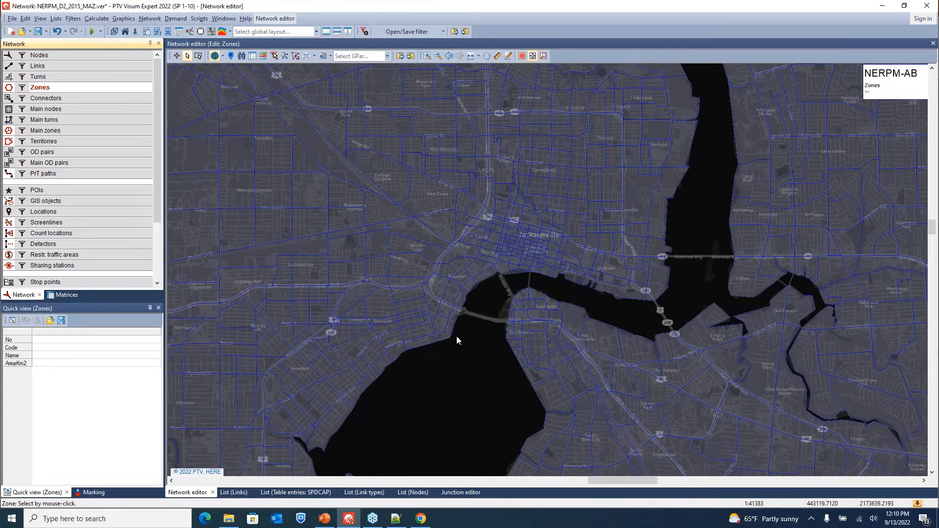
Select zone 885 at New Town and inspect its user-defined attributes without changing anything.
right_click(72, 87)
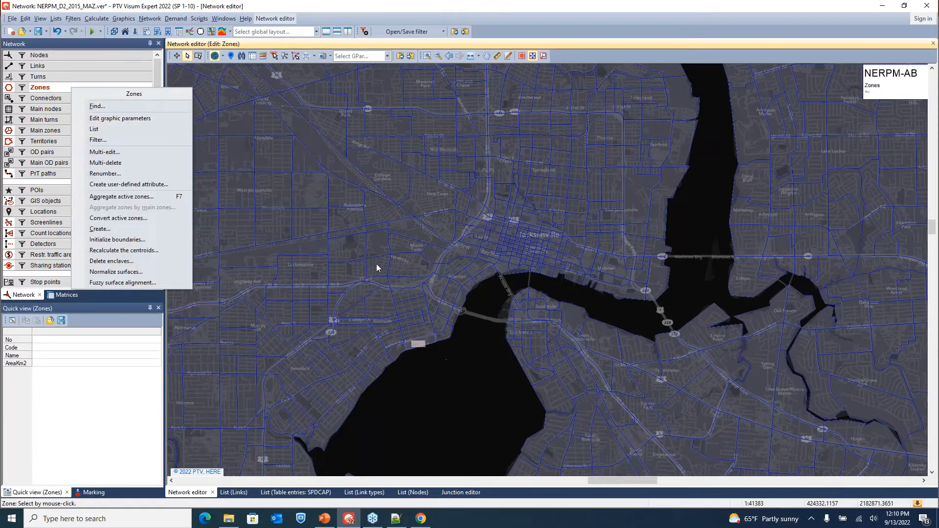
left_click(477, 366)
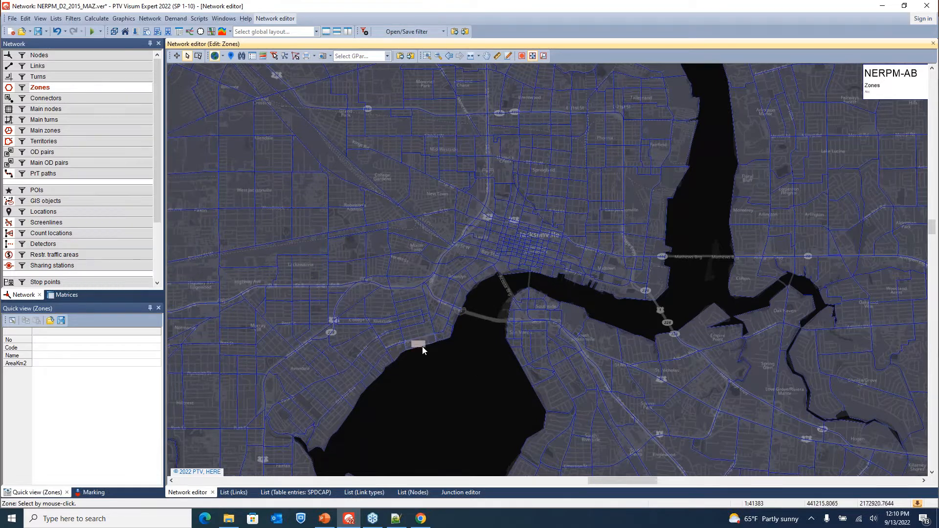
left_click(425, 198)
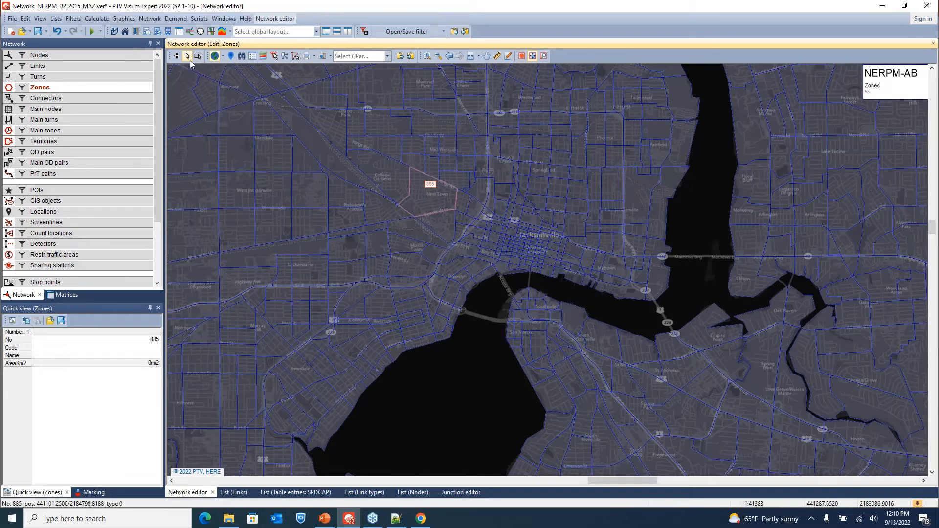
double_click(419, 200)
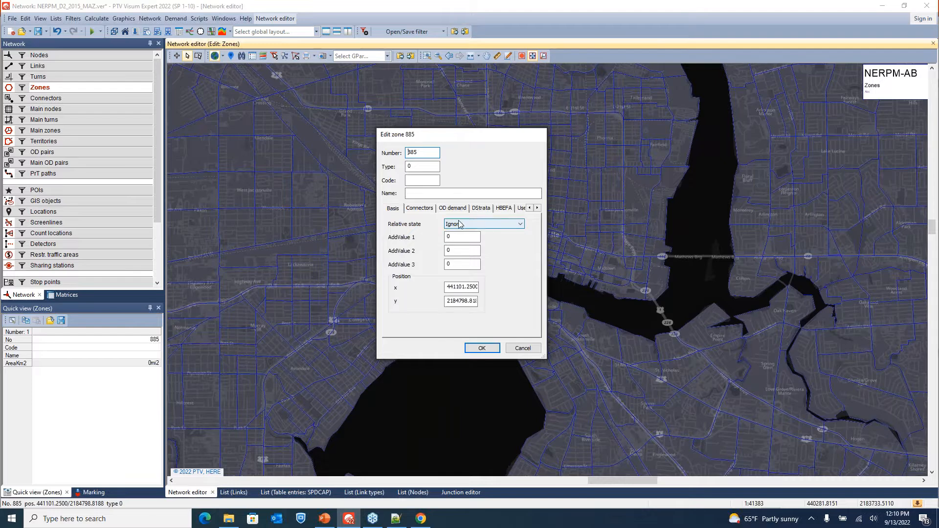
left_click(521, 209)
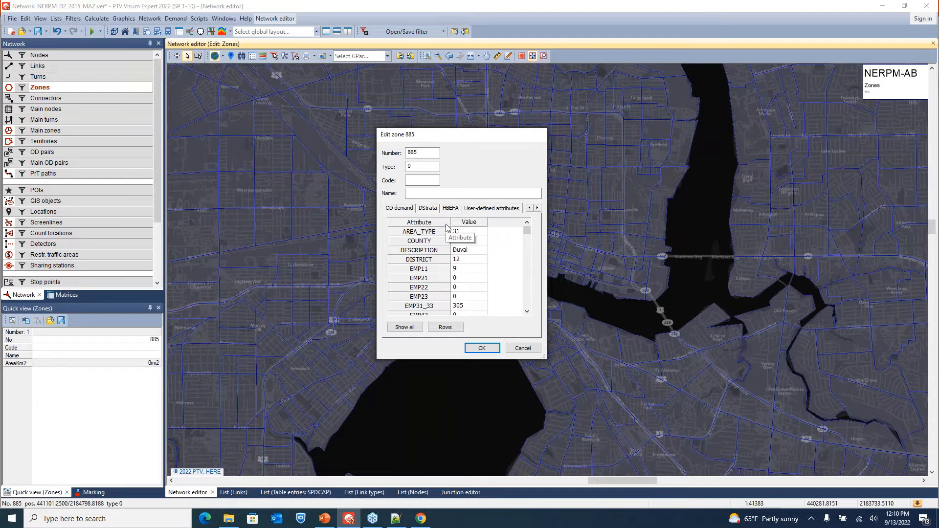
left_click(523, 349)
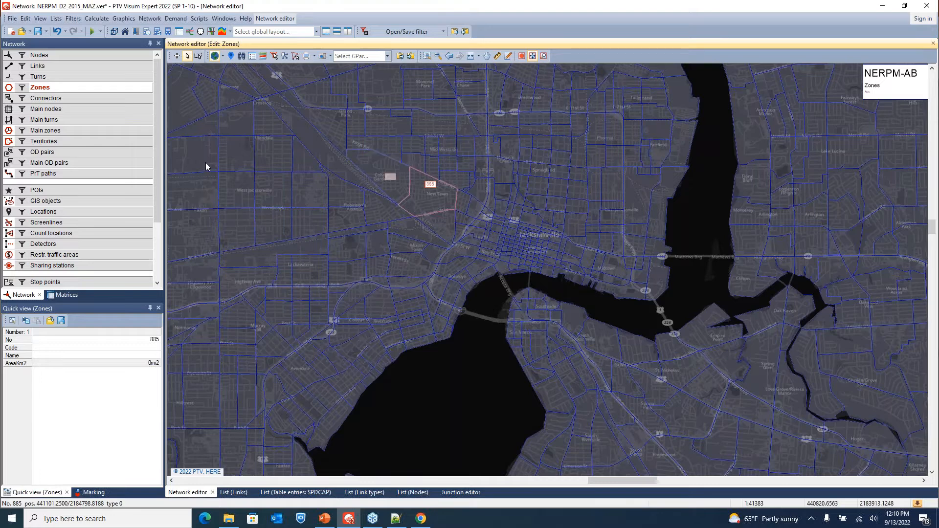
Show the connectors on the map around zone 885 at New Town.
left_click(7, 99)
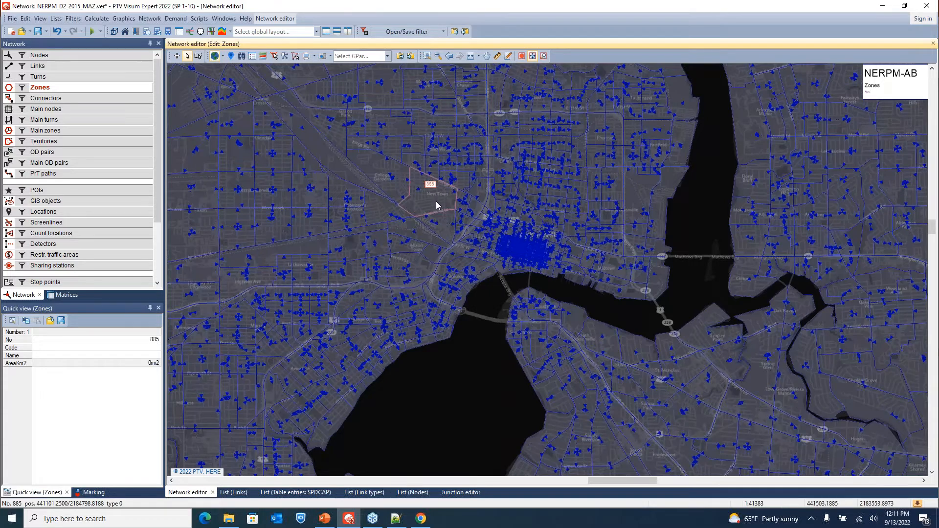
scroll(434, 195, "up", 2)
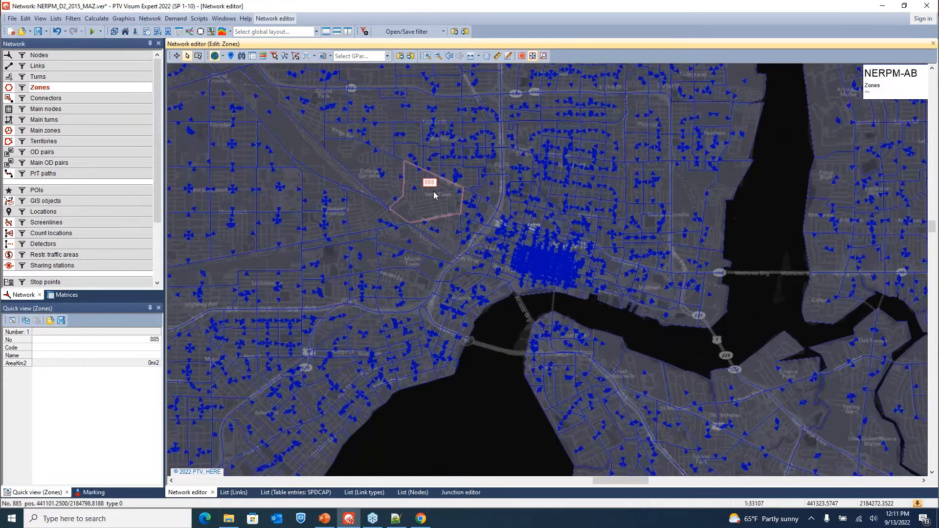
scroll(433, 195, "up", 2)
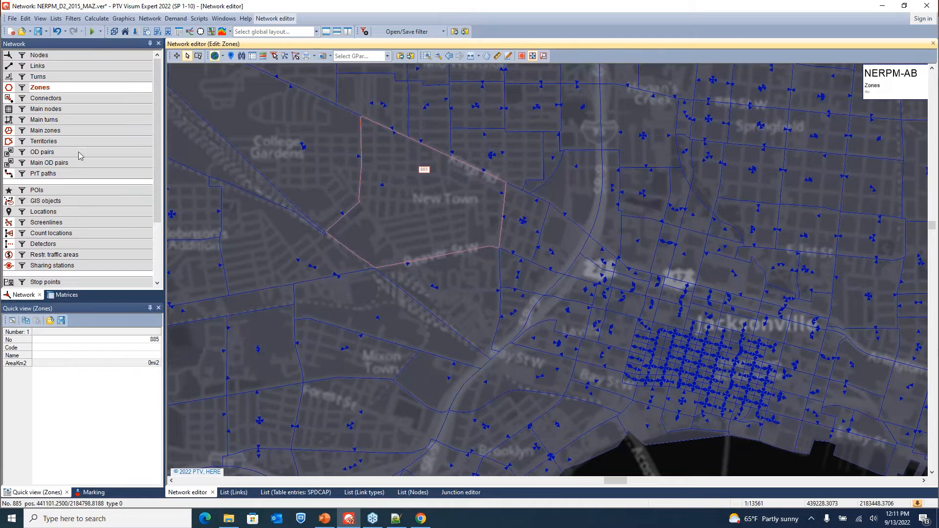
Set the connectors' display to a golden-yellow line 0.7 mm wide and apply it to the network map.
right_click(74, 102)
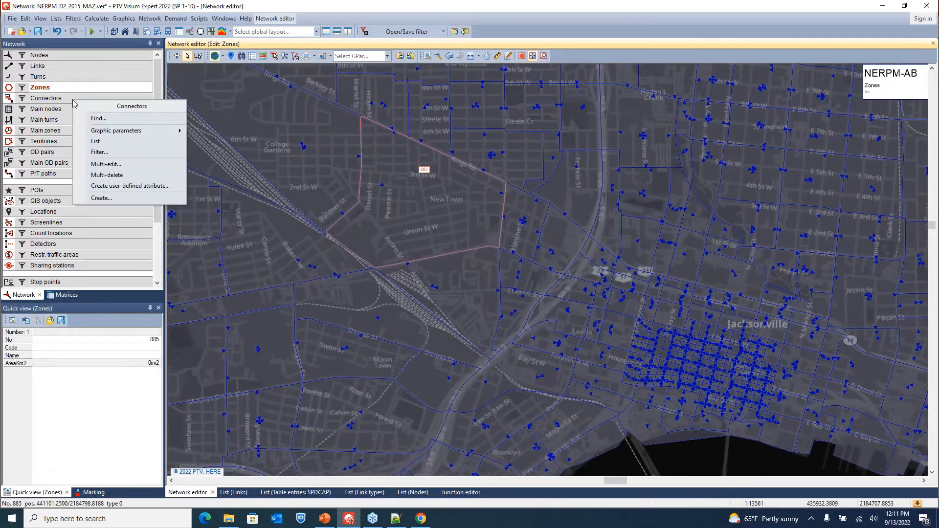
mouse_move(139, 135)
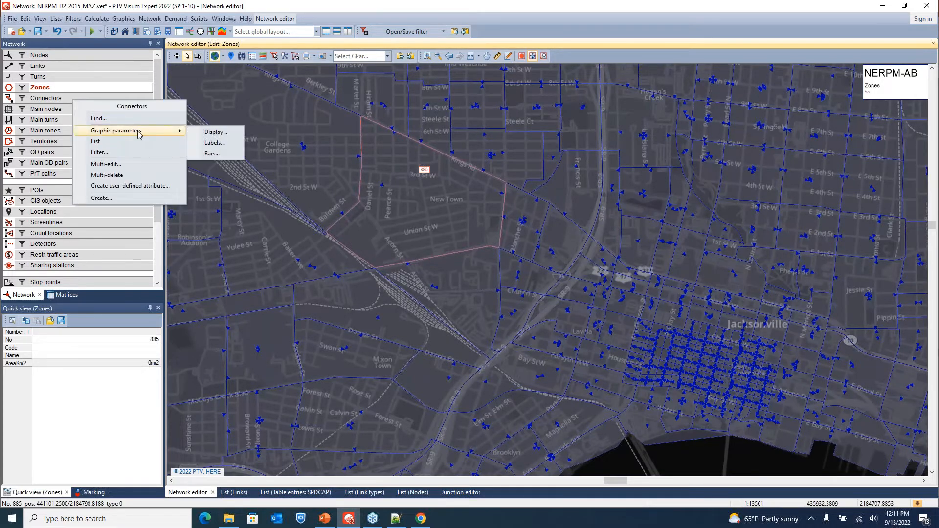
left_click(216, 133)
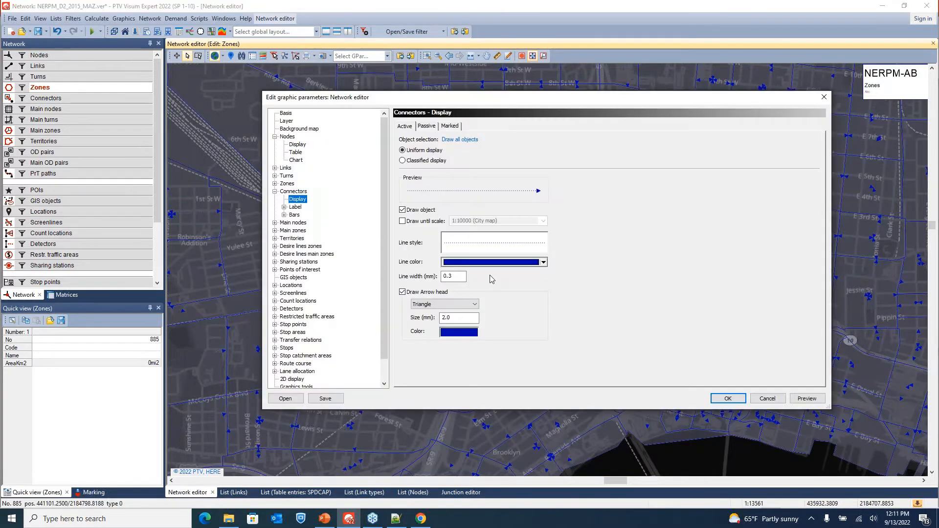
left_click(518, 263)
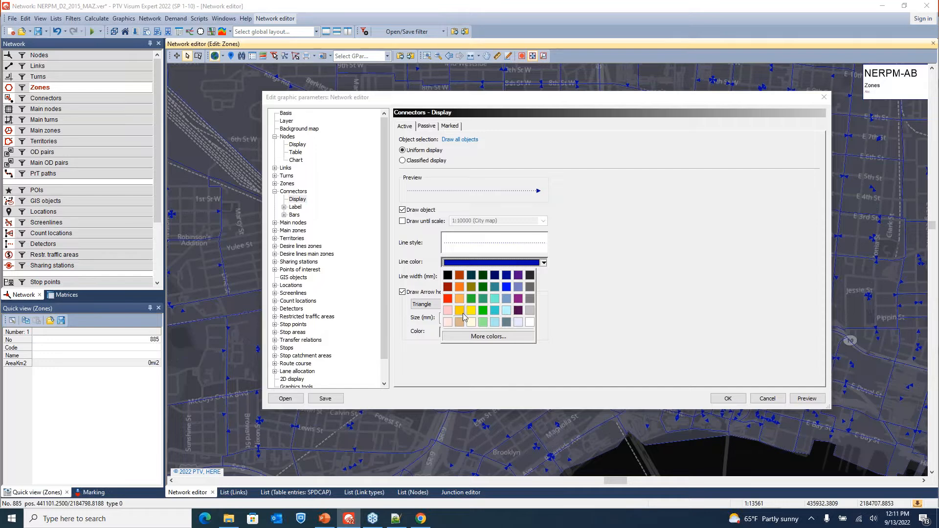
left_click(460, 311)
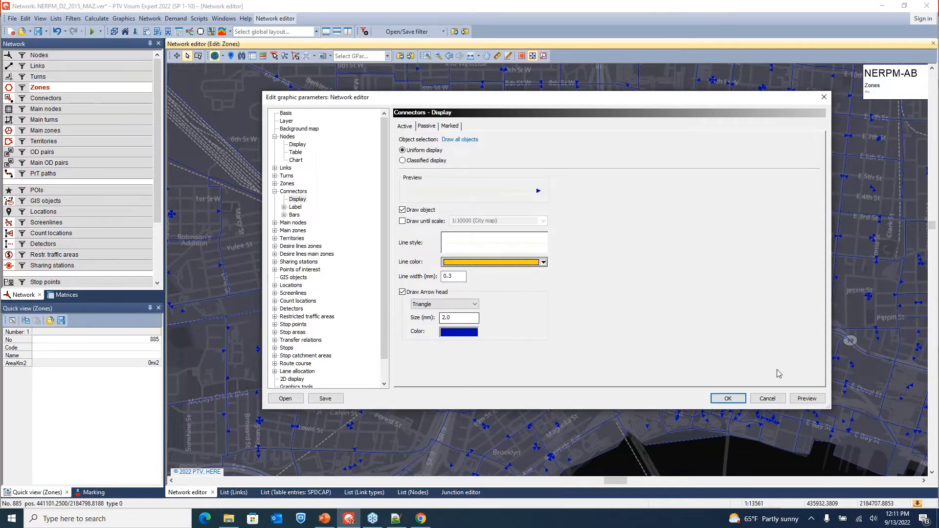
left_click(811, 399)
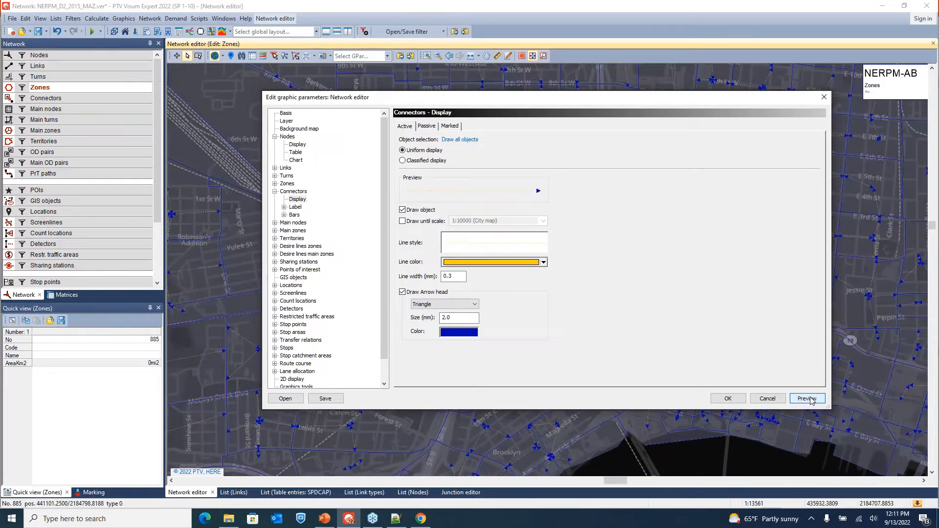
left_click(451, 277)
left_click(807, 399)
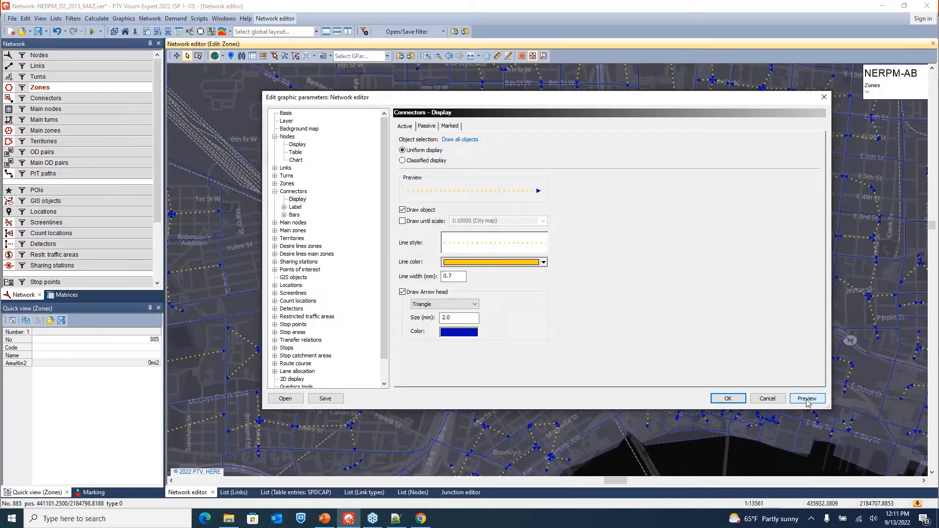
left_click(723, 400)
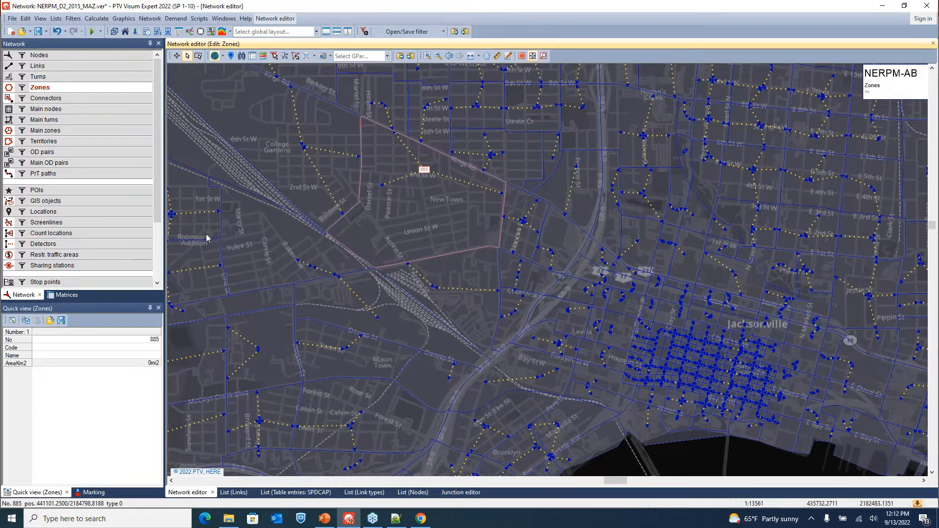
Select the connector from zone 885 to node 33961 and inspect its transport systems and user-defined attributes without changing anything.
left_click(69, 99)
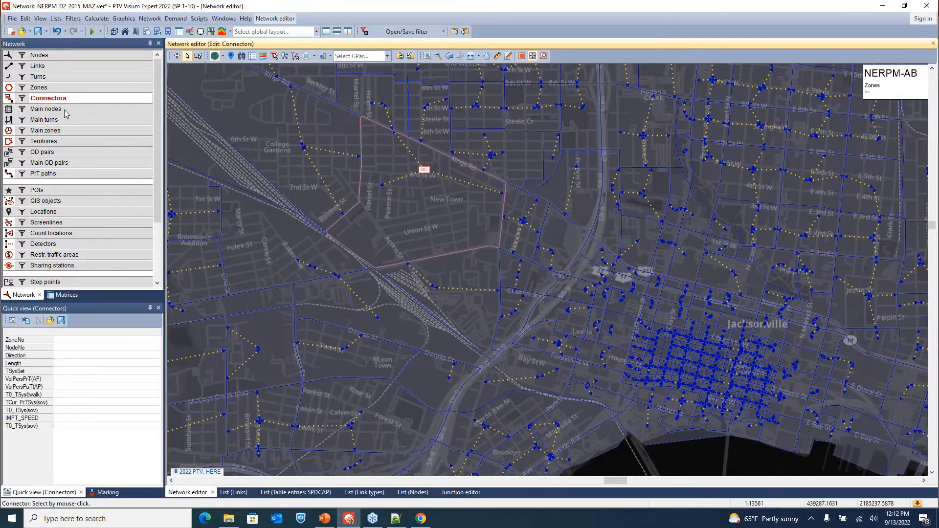
left_click(414, 158)
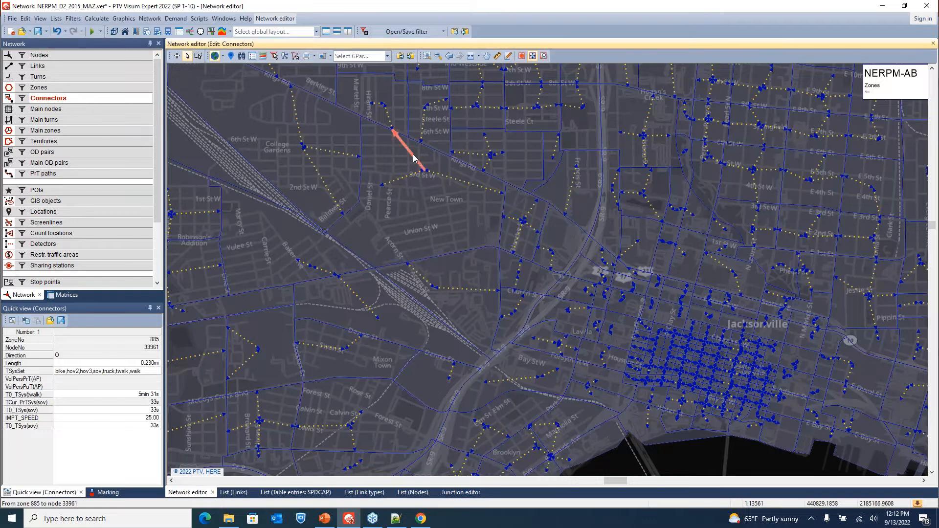
double_click(414, 158)
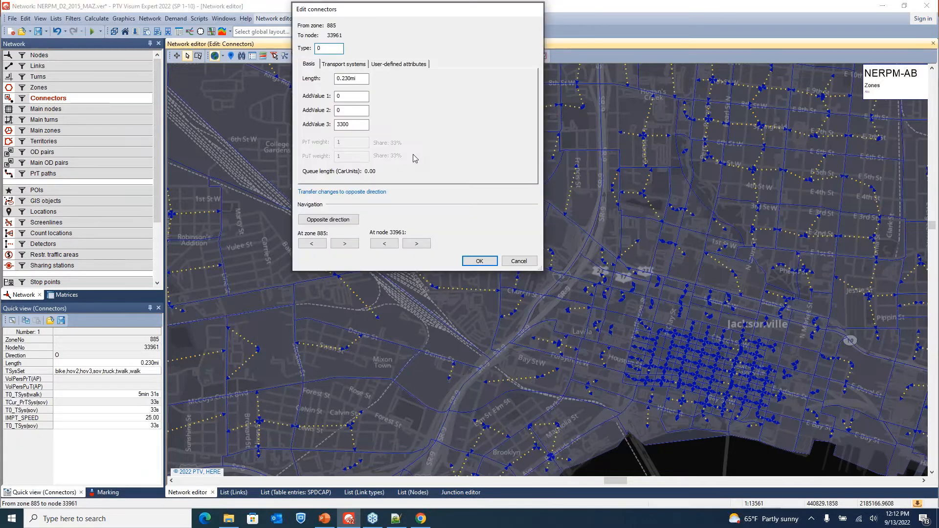
left_click(350, 64)
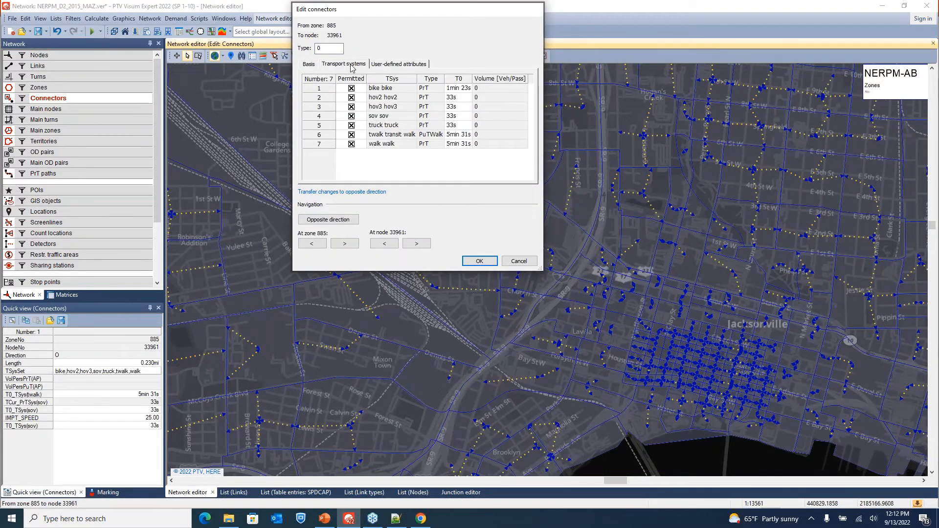
left_click(387, 66)
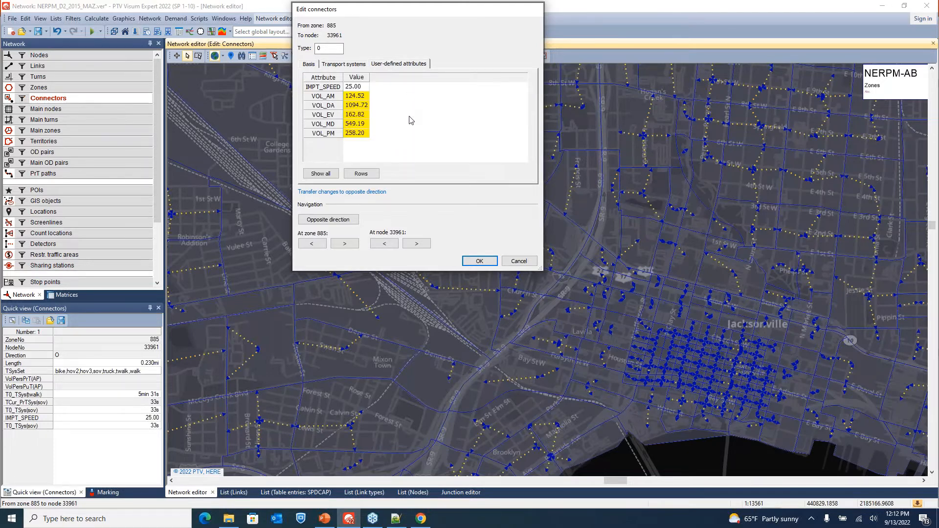
left_click(529, 265)
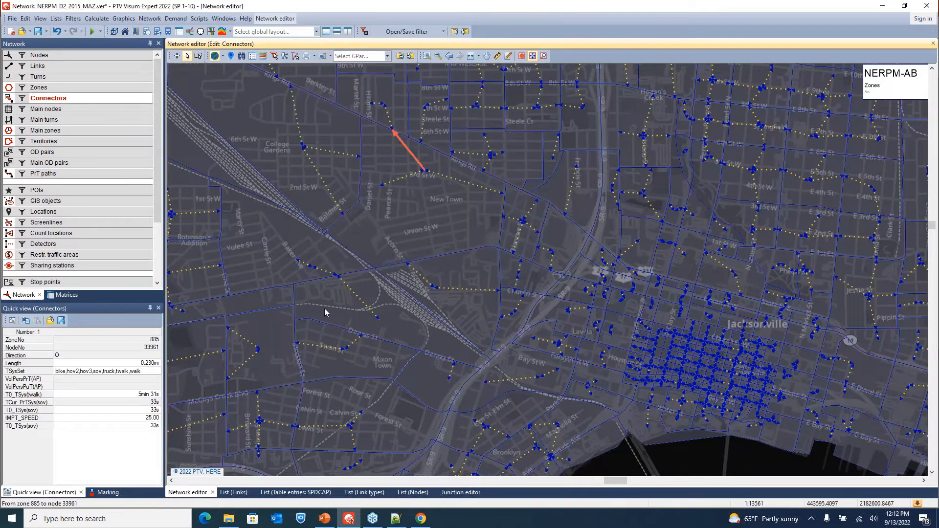
Open the zones list, review its employment, dwelling and population attributes, and return to the network map.
left_click(66, 87)
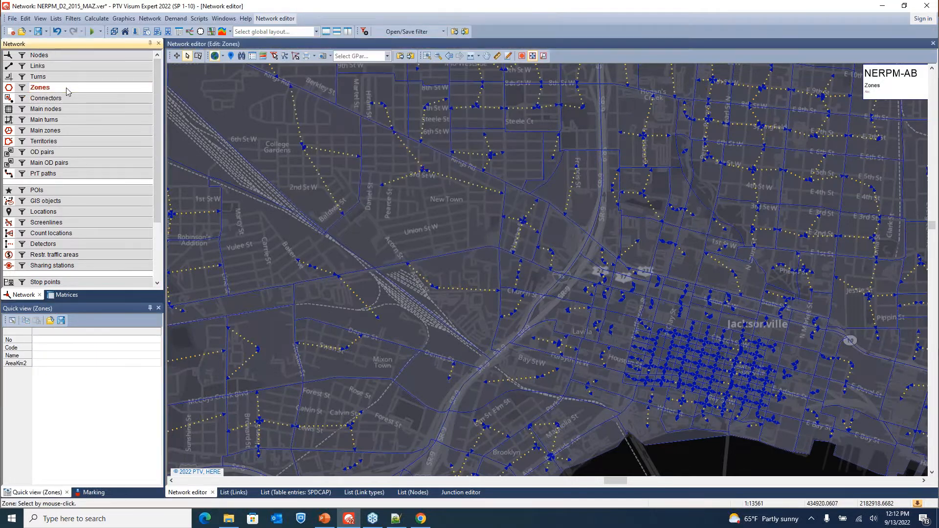
right_click(67, 91)
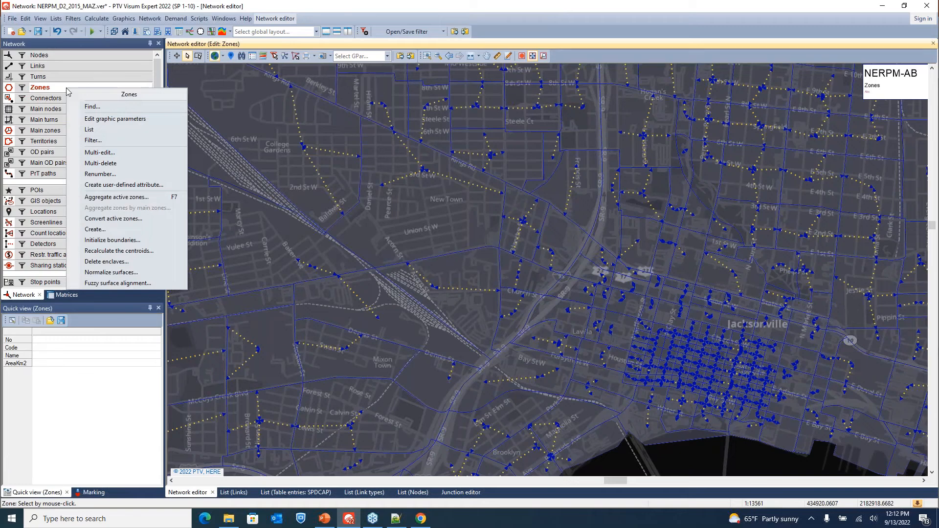
left_click(102, 131)
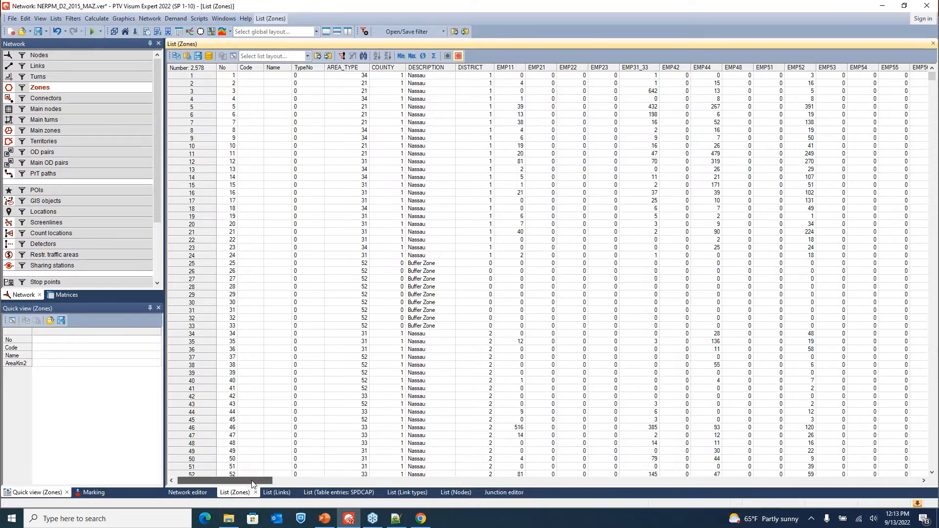
left_click_drag(247, 482, 307, 486)
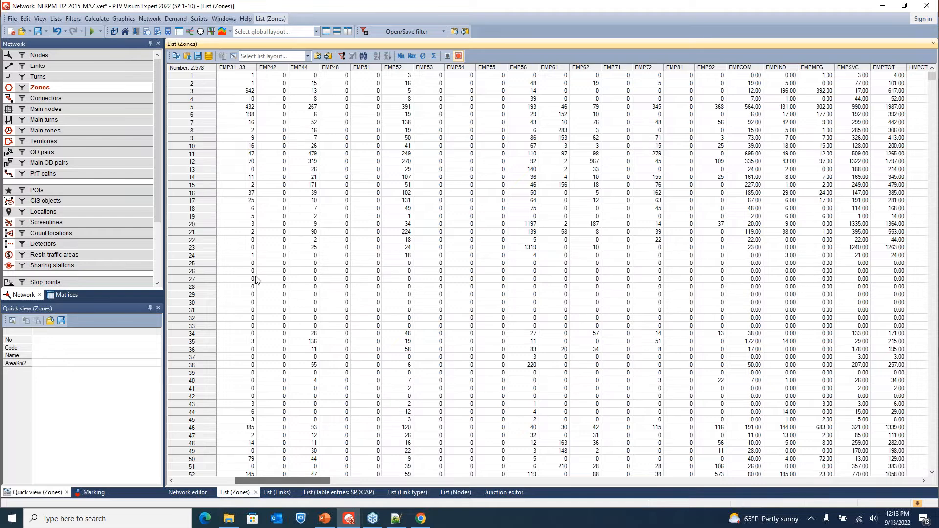
left_click_drag(309, 484, 908, 506)
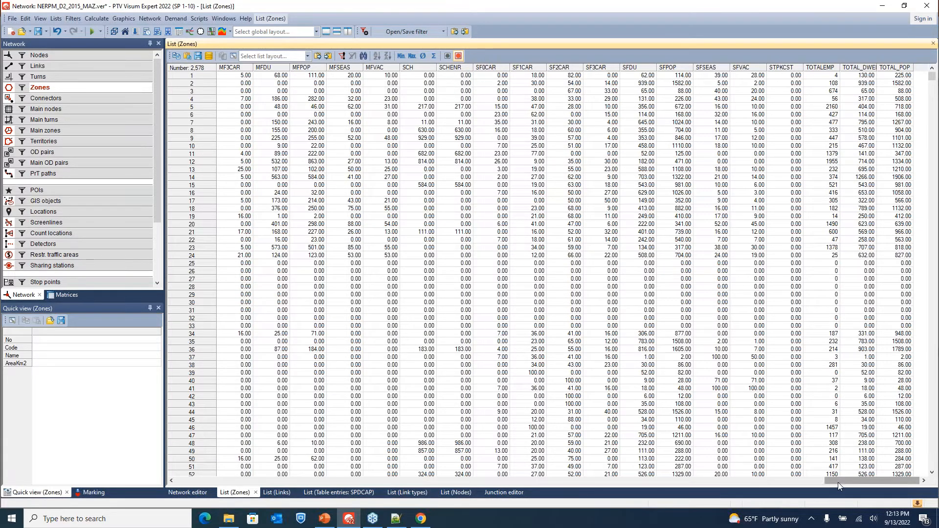
left_click_drag(830, 481, 771, 482)
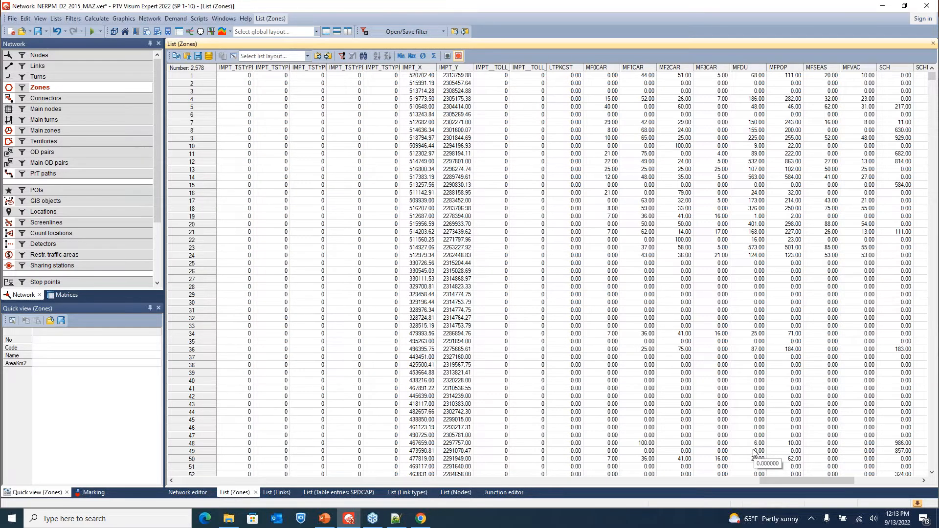
left_click(193, 492)
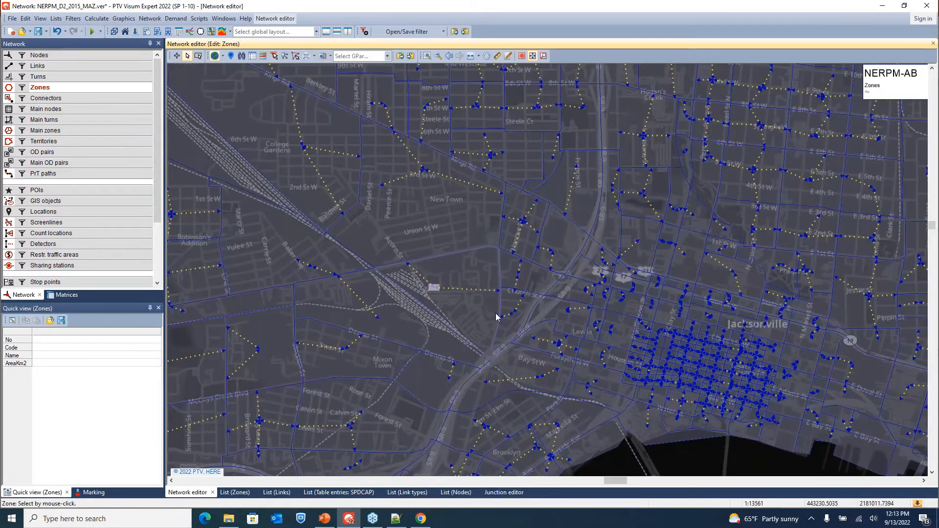
Hide the connectors and examine the zone coverage from downtown Jacksonville to the southern boundary of the model.
left_click(8, 99)
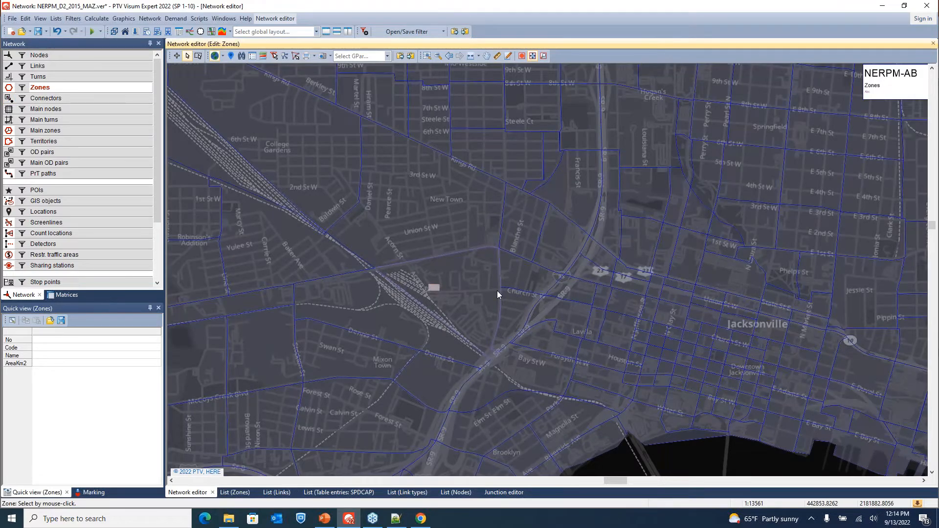
scroll(497, 294, "down", 2)
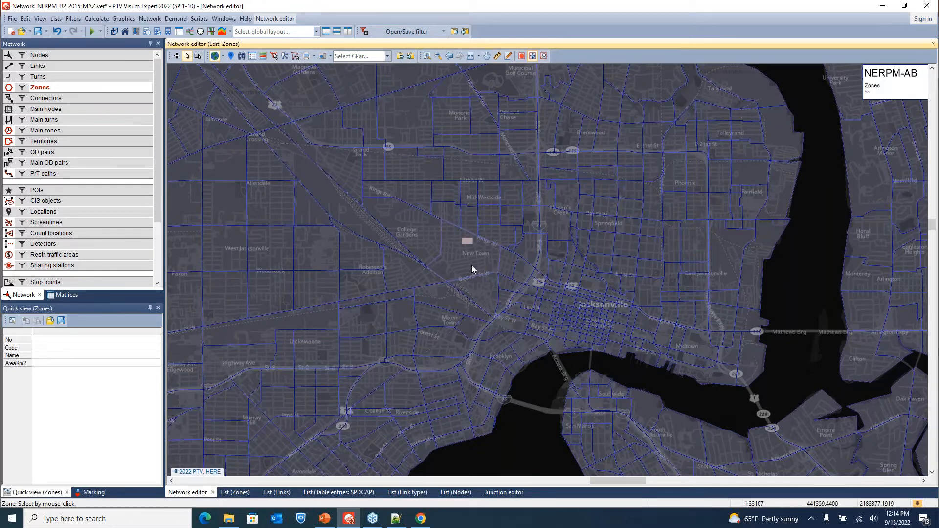
scroll(471, 268, "down", 2)
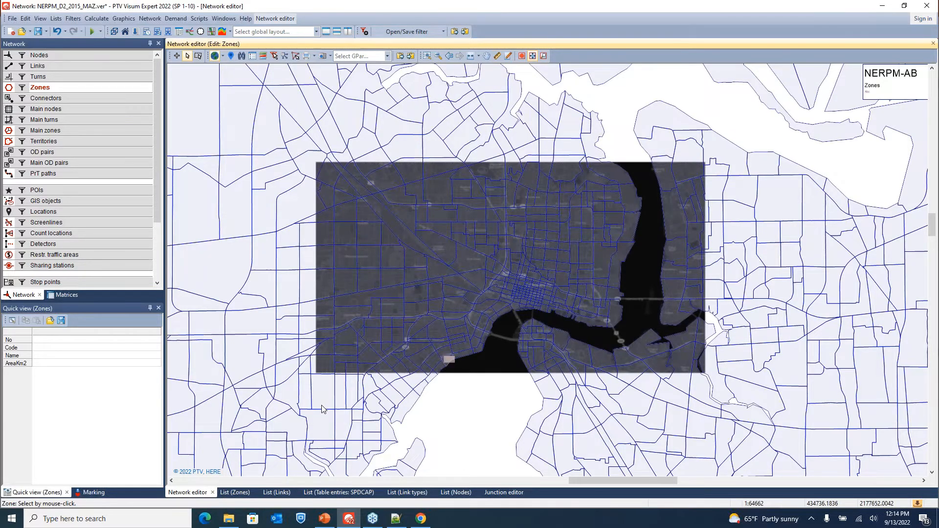
scroll(341, 390, "down", 1)
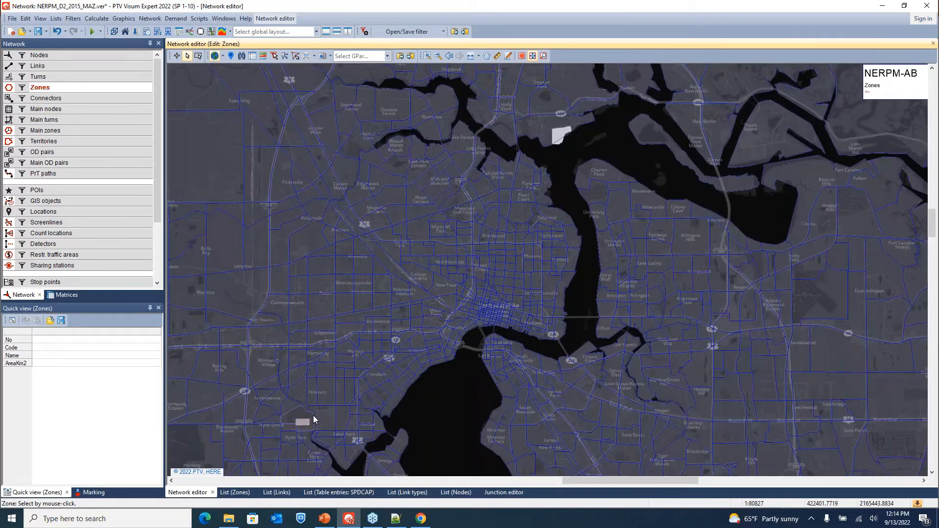
left_click_drag(314, 416, 486, 232)
scroll(483, 236, "down", 2)
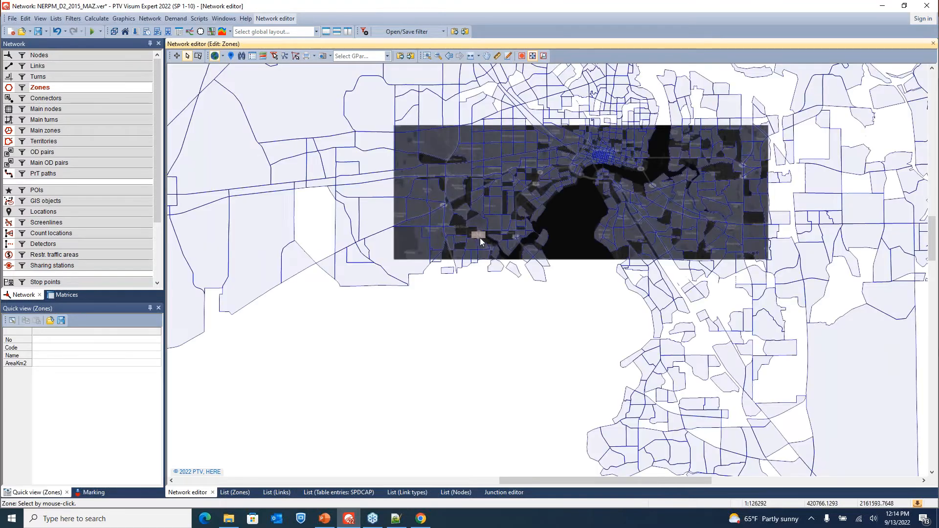
scroll(480, 238, "down", 2)
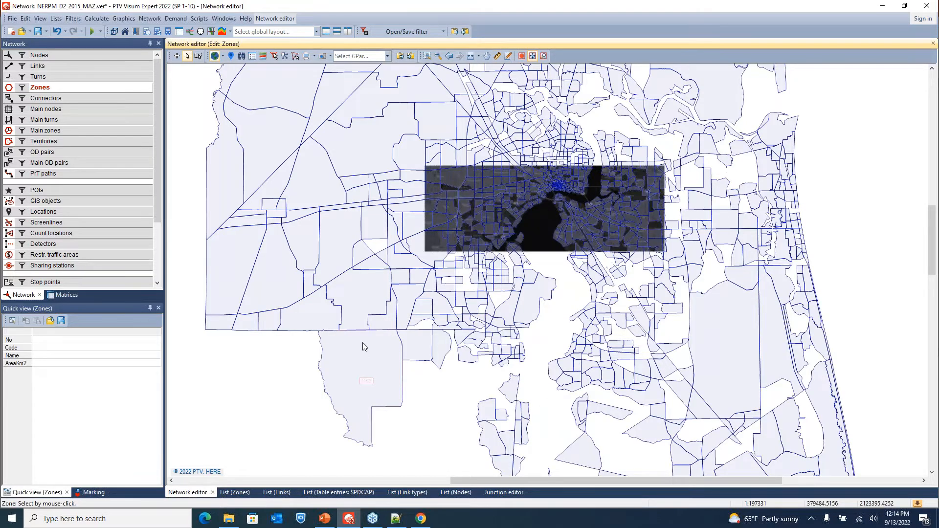
scroll(373, 253, "down", 2)
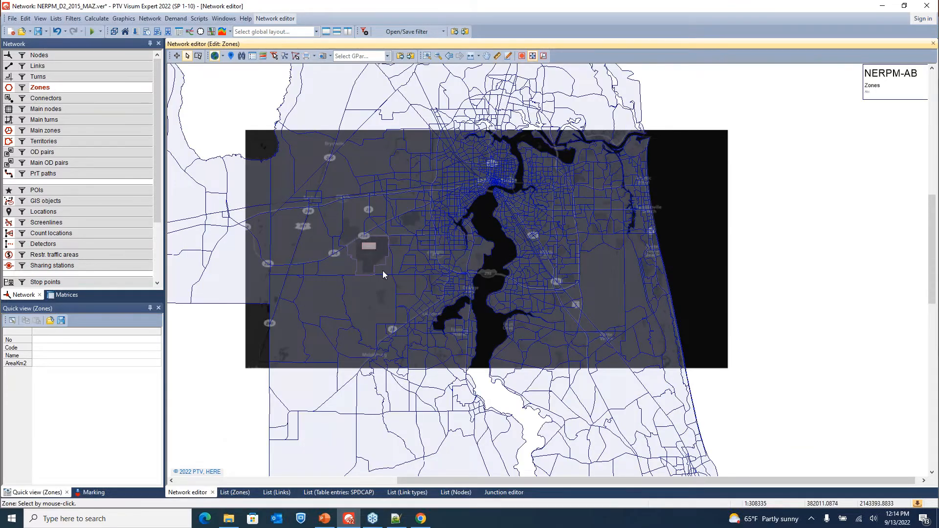
left_click_drag(332, 307, 468, 299)
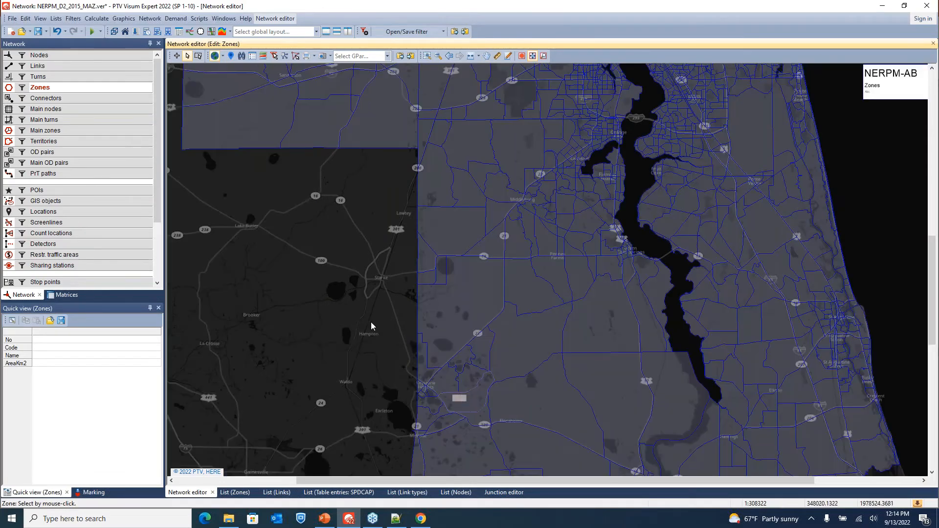
scroll(363, 307, "down", 2)
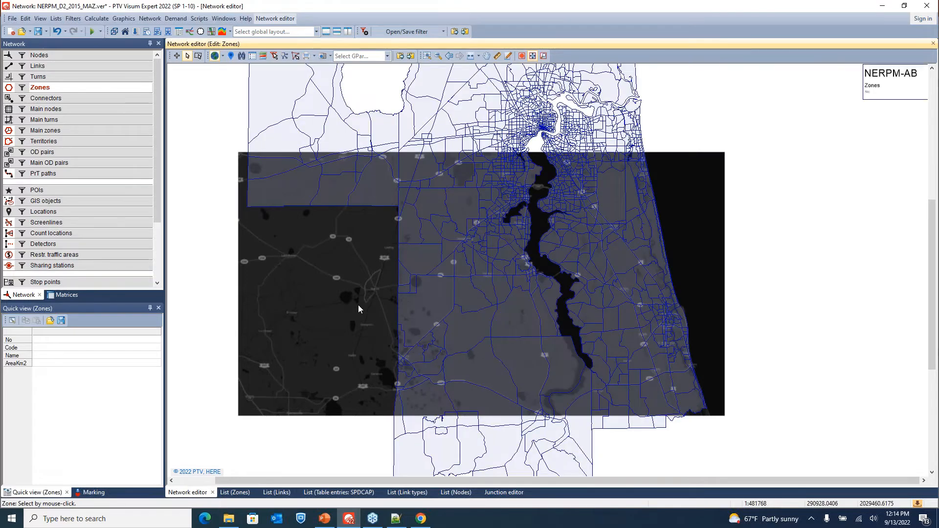
scroll(360, 305, "down", 1)
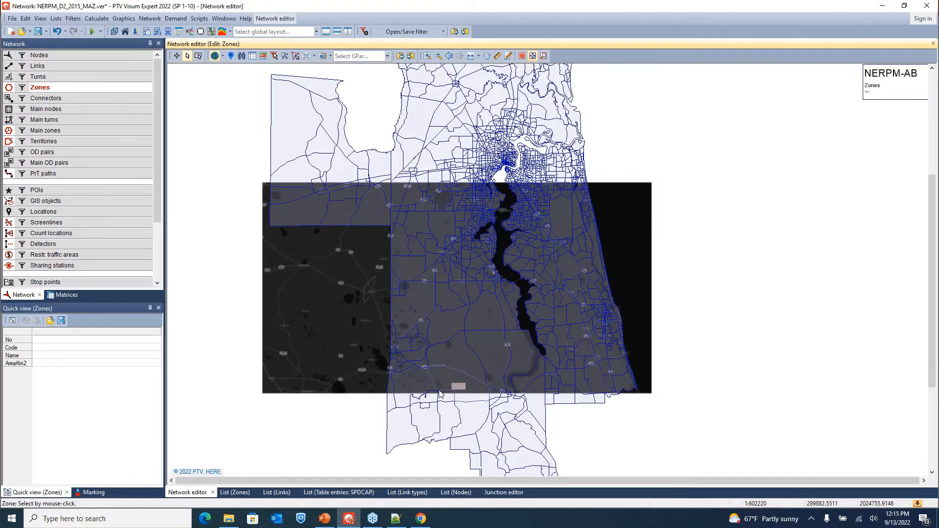
left_click_drag(431, 375, 396, 231)
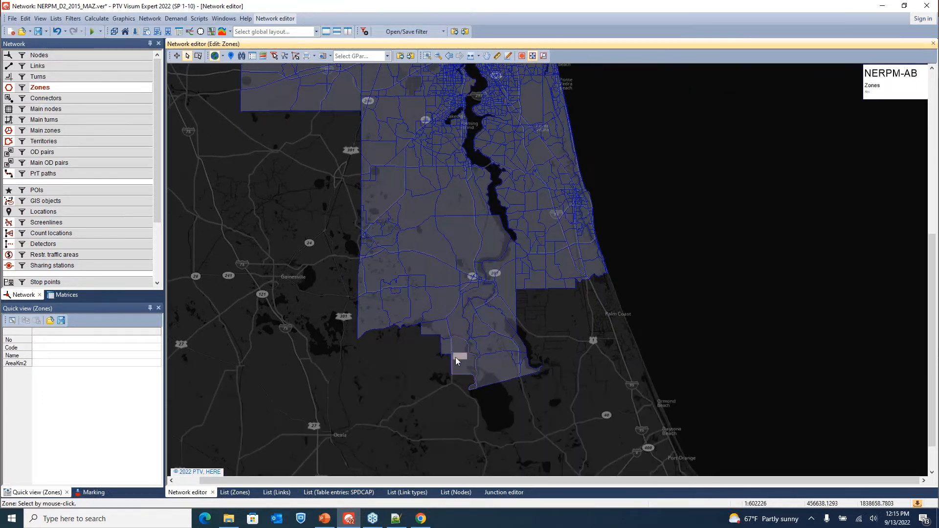
Find zone 1632, centre the map on it and examine its surroundings beyond the model's southwestern boundary.
scroll(456, 357, "up", 2)
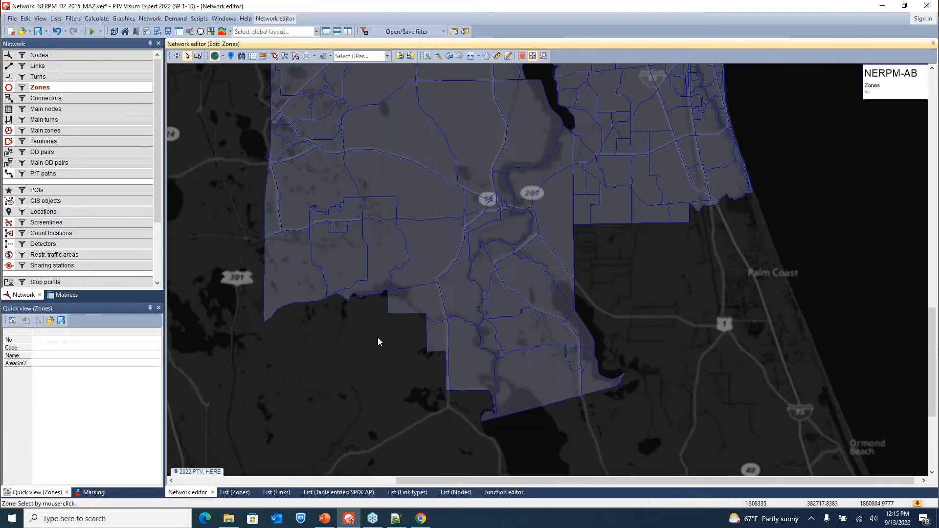
scroll(323, 306, "up", 2)
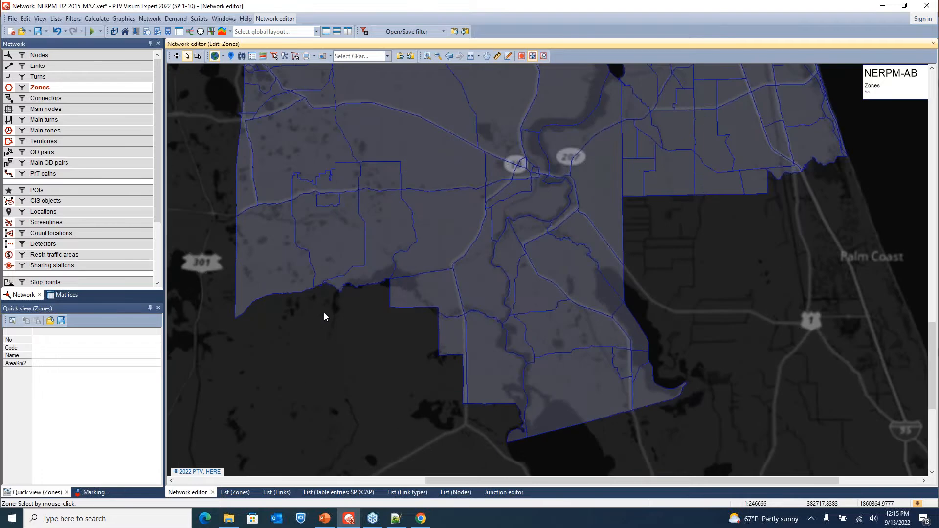
scroll(316, 300, "up", 2)
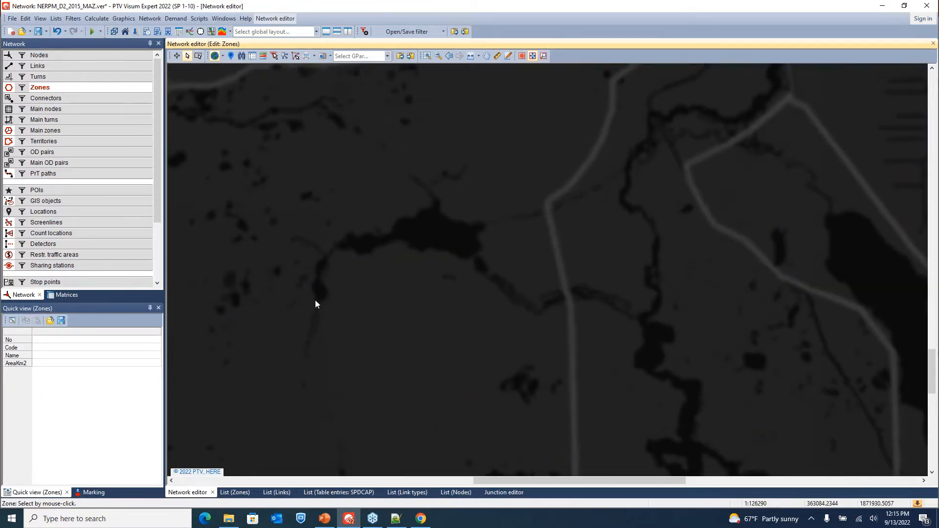
scroll(253, 271, "down", 2)
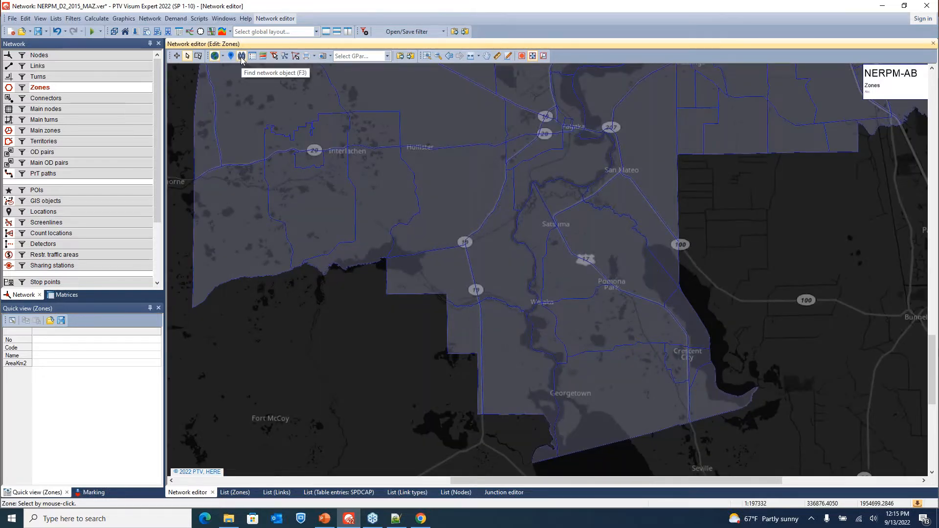
left_click(242, 56)
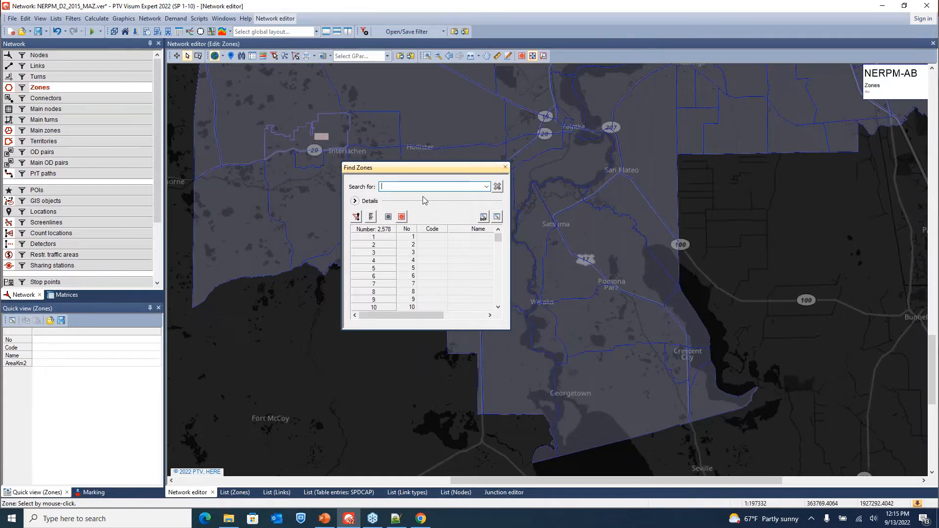
type("1632")
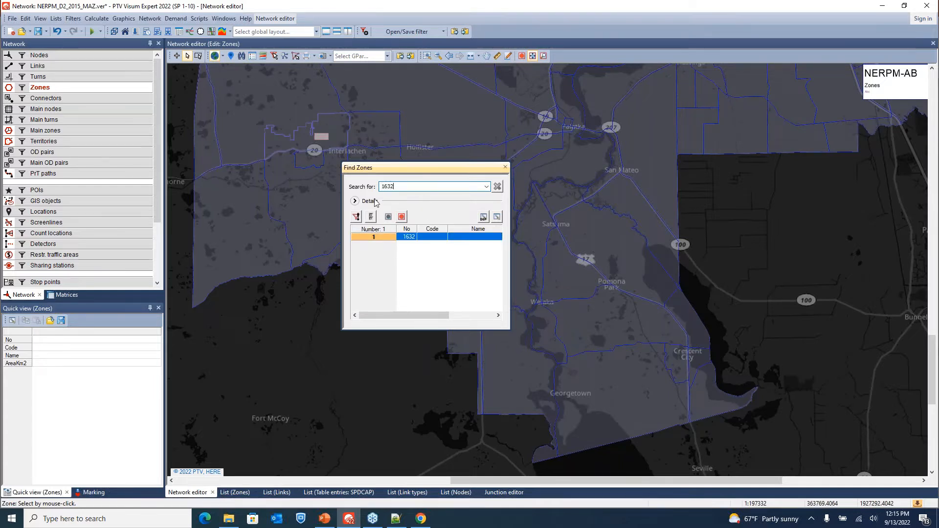
right_click(409, 238)
left_click(432, 246)
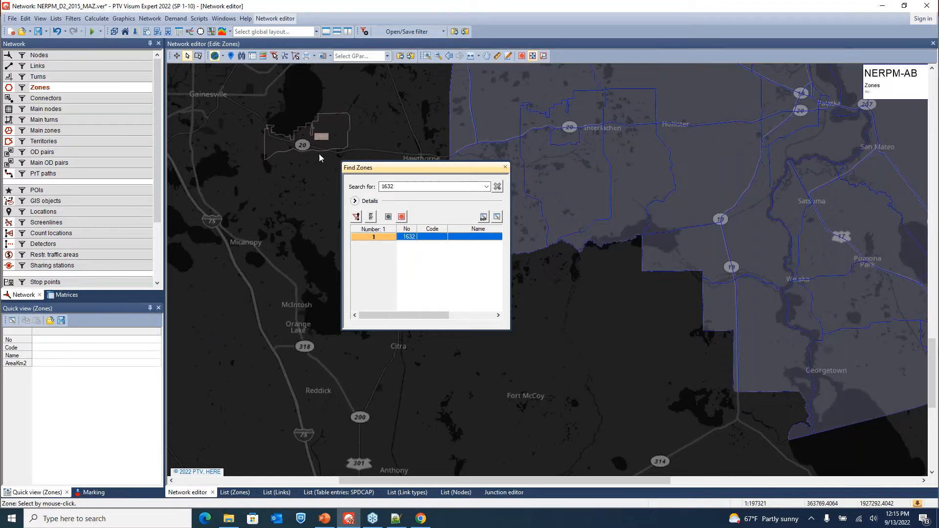
left_click(506, 168)
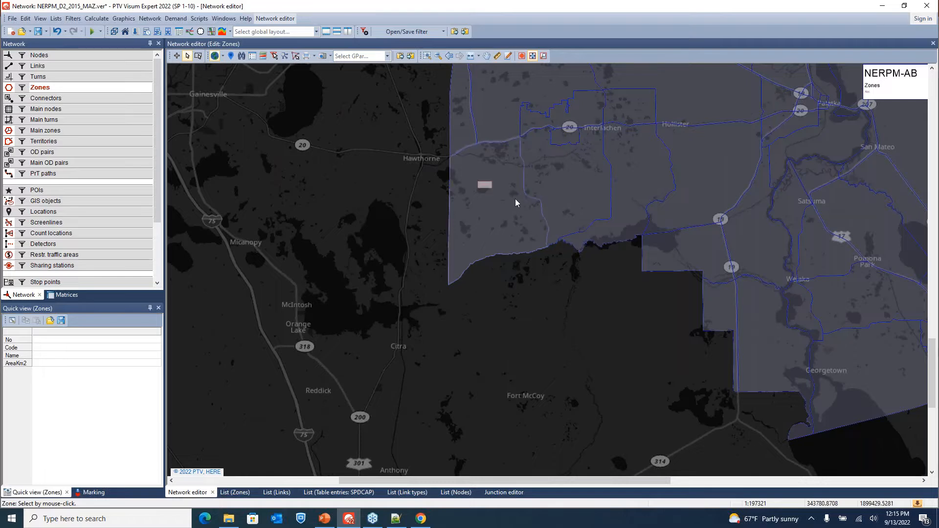
scroll(498, 262, "down", 3)
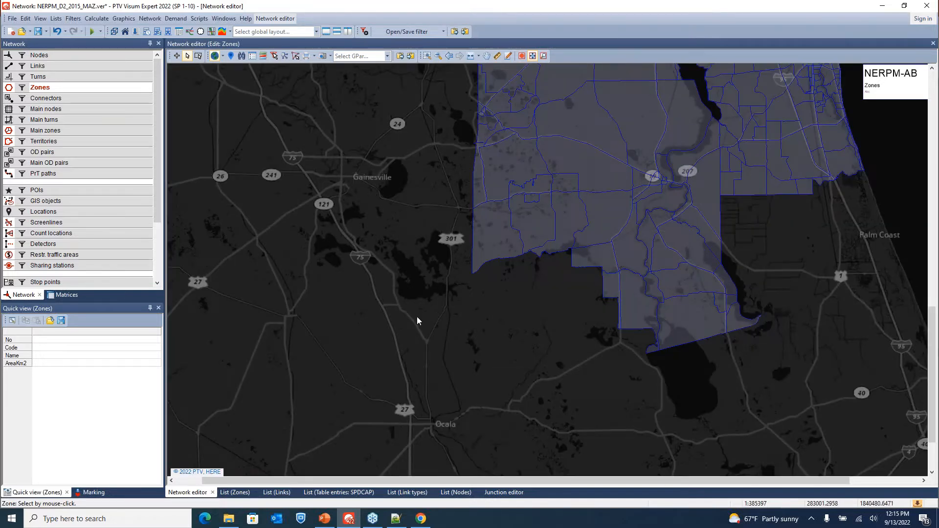
Load Activate_TAZ.gpa from the NERPMAB graphics folder into the network map, reading all graphic parameters.
mouse_move(230, 522)
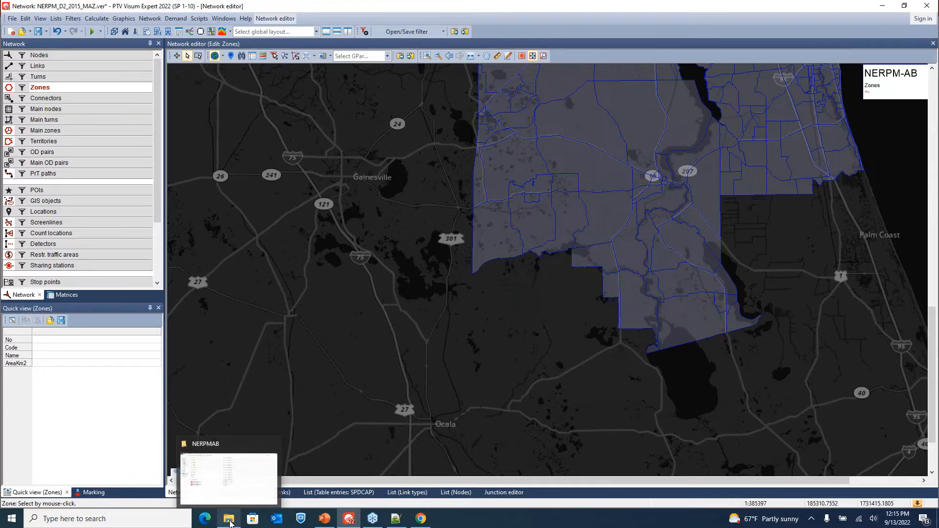
left_click(238, 455)
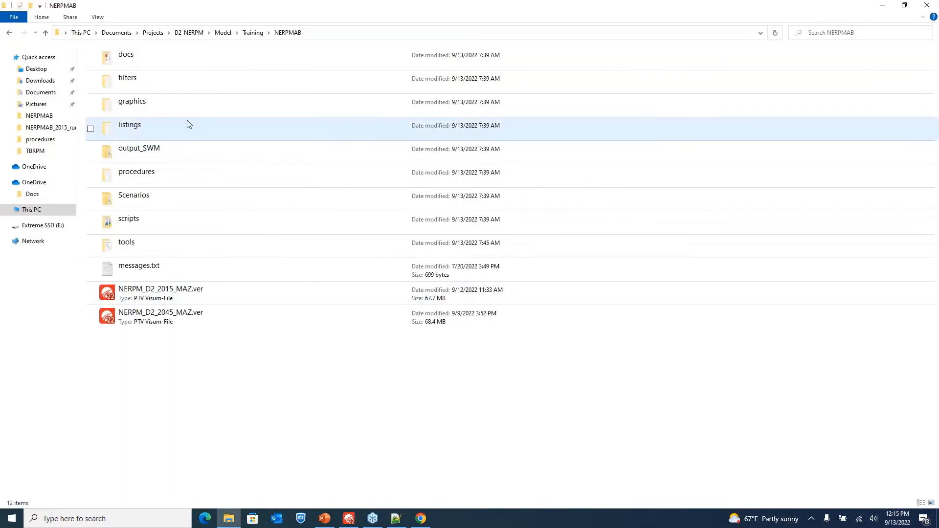
double_click(136, 107)
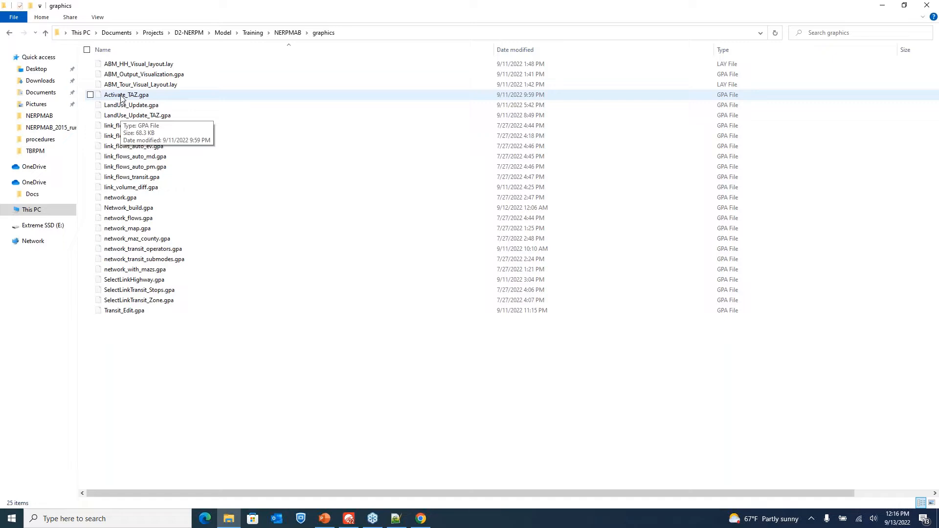
left_click_drag(121, 96, 411, 357)
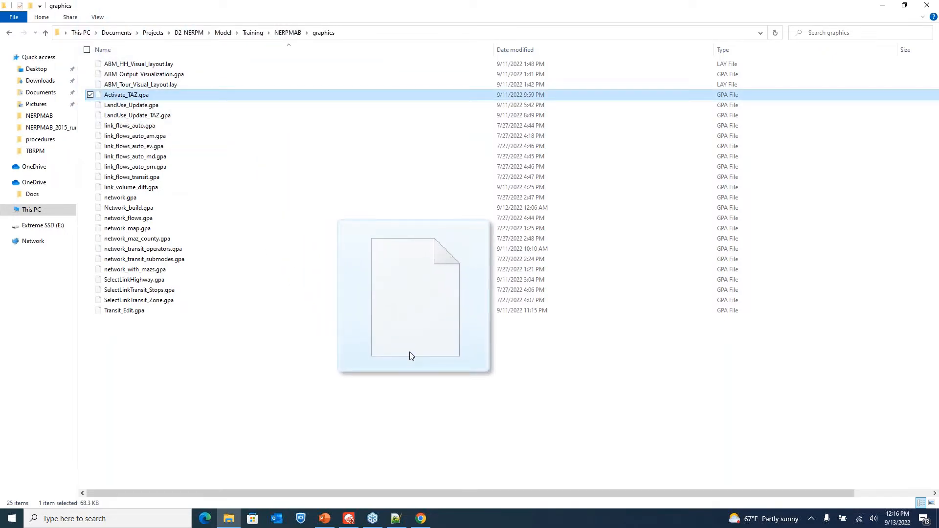
left_click_drag(410, 356, 351, 300)
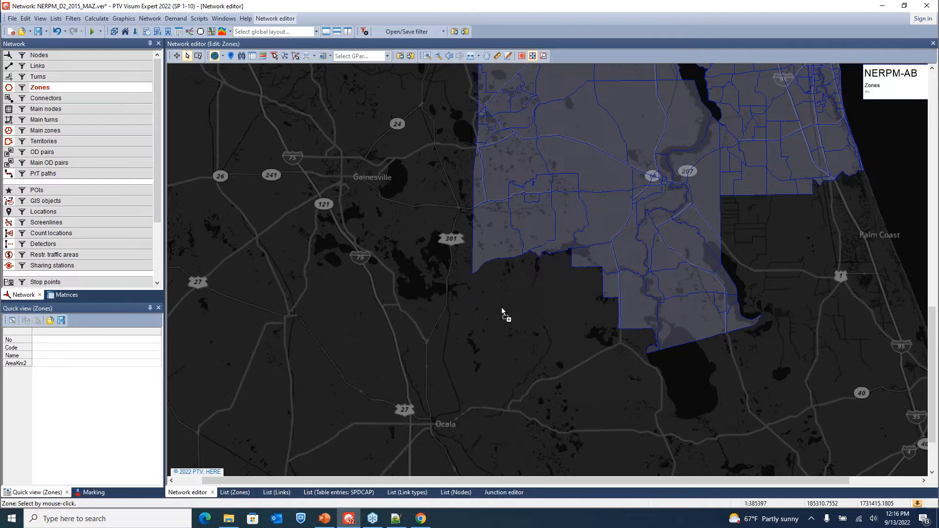
left_click_drag(501, 307, 501, 308)
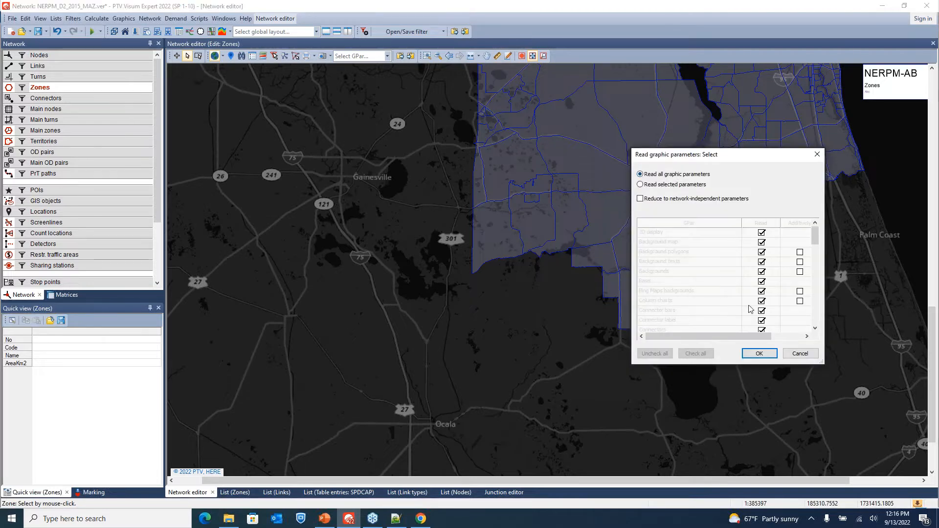
left_click(760, 357)
left_click(760, 353)
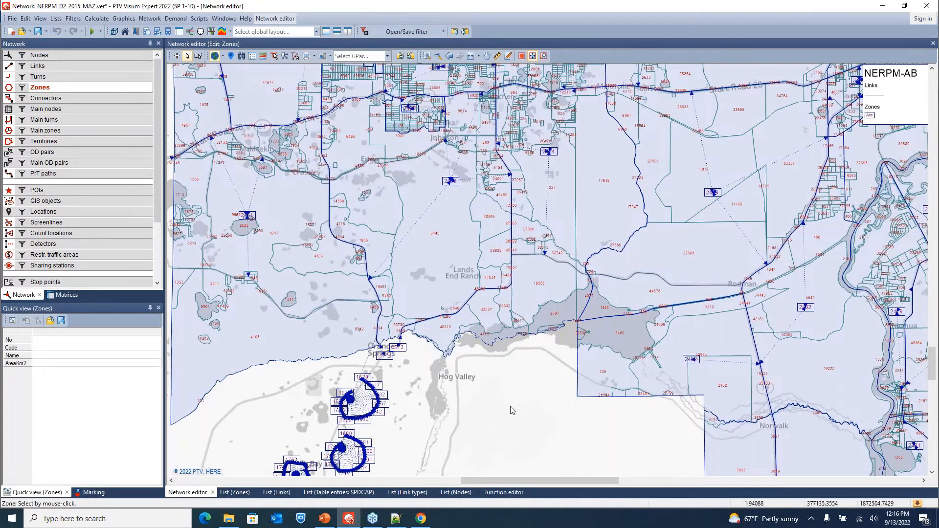
Examine the zone clusters south of Orange Springs, selecting zone 2571 and the large boundary zone 2461 to view their attributes.
left_click_drag(501, 403, 580, 295)
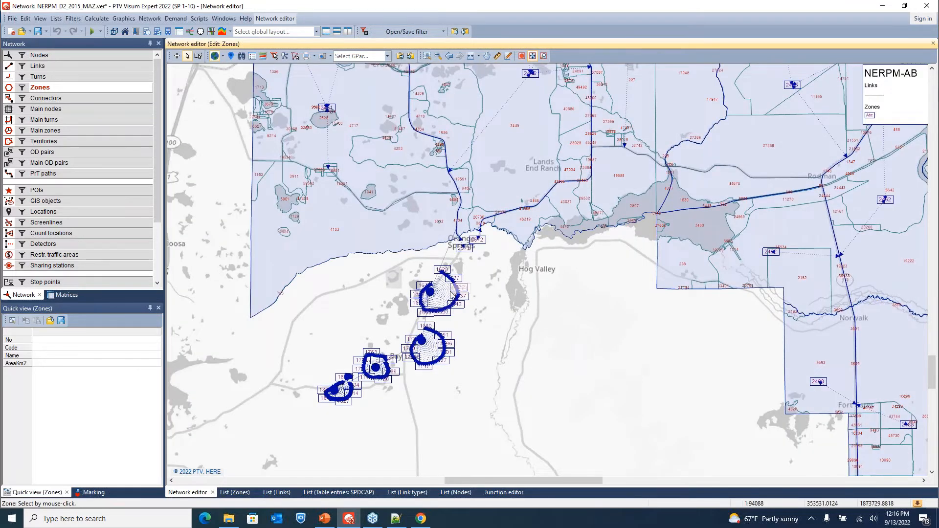
scroll(451, 289, "up", 4)
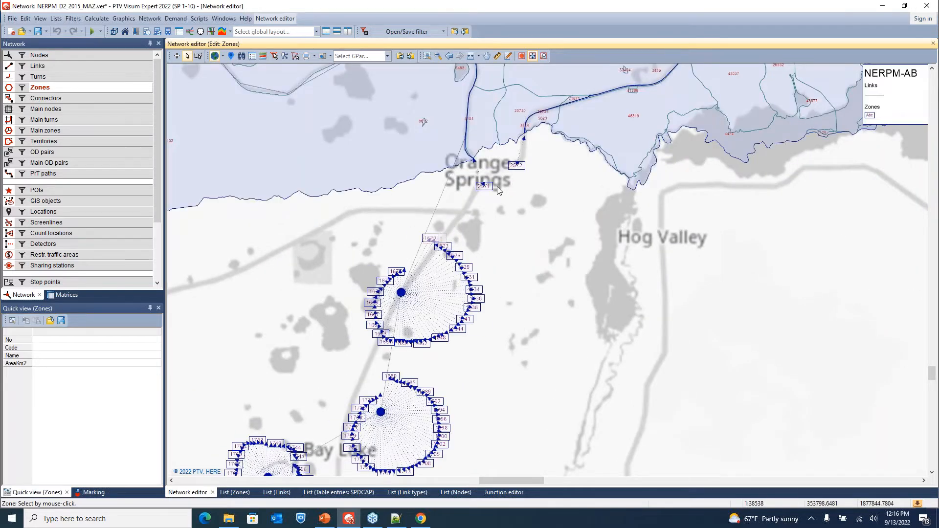
scroll(497, 187, "up", 2)
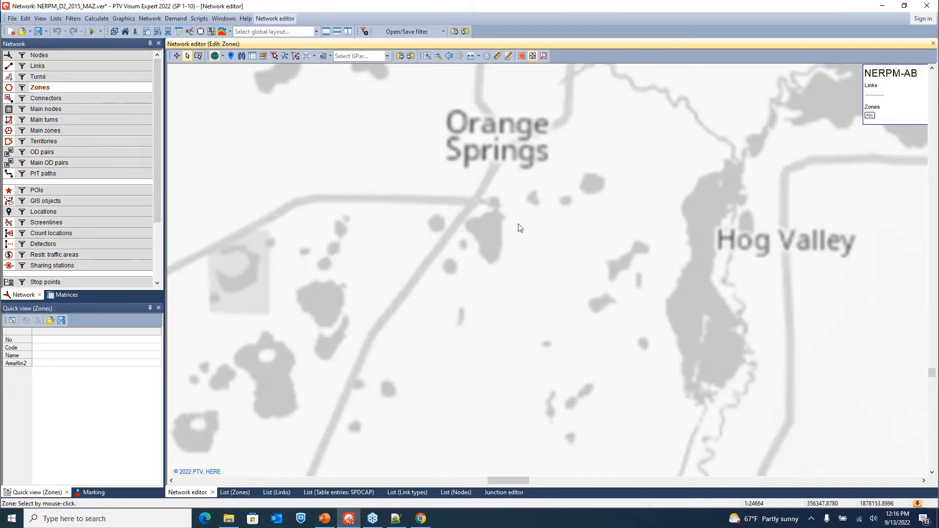
scroll(520, 229, "down", 1)
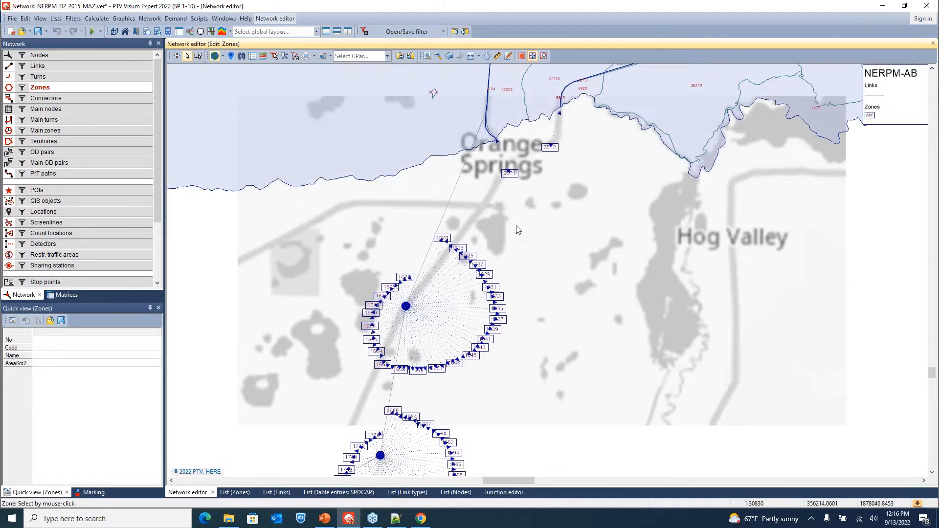
left_click(513, 174)
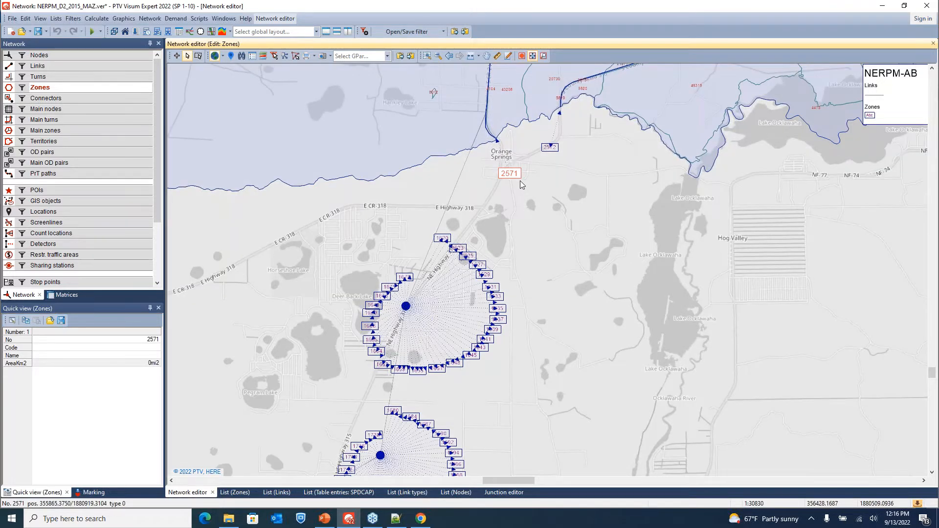
scroll(535, 295, "down", 2)
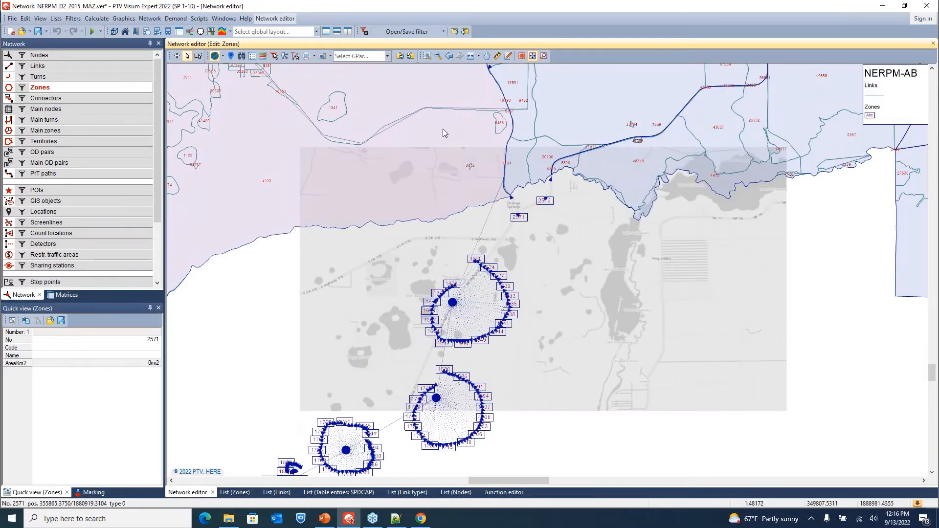
left_click(441, 130)
scroll(471, 198, "down", 1)
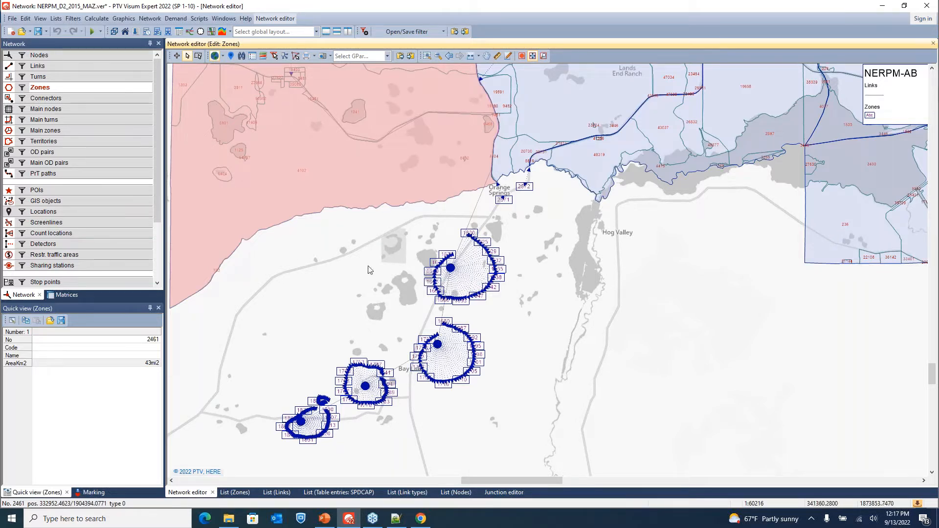
Switch to the PowerPoint training deck and present from the Zones - List slide to the Points of Interest as Micro Analysis Zones slide.
key("alt+Tab")
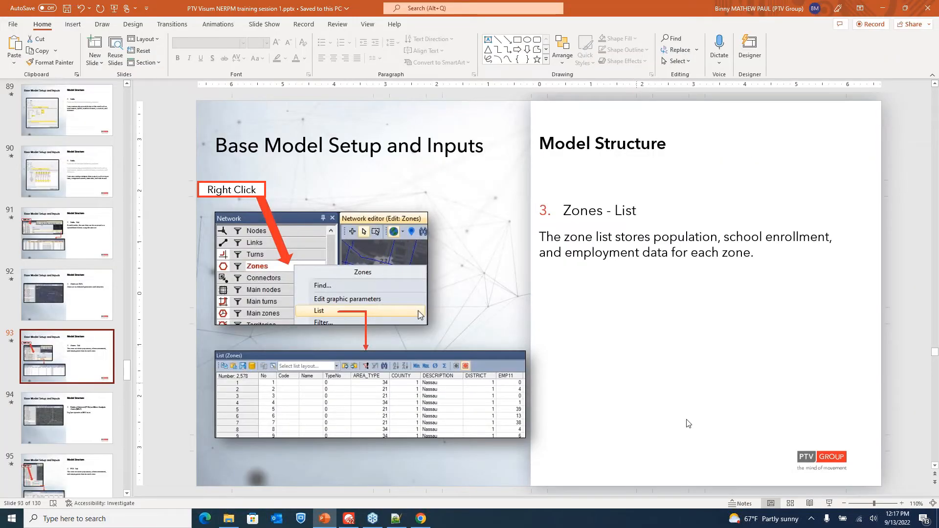
left_click(830, 504)
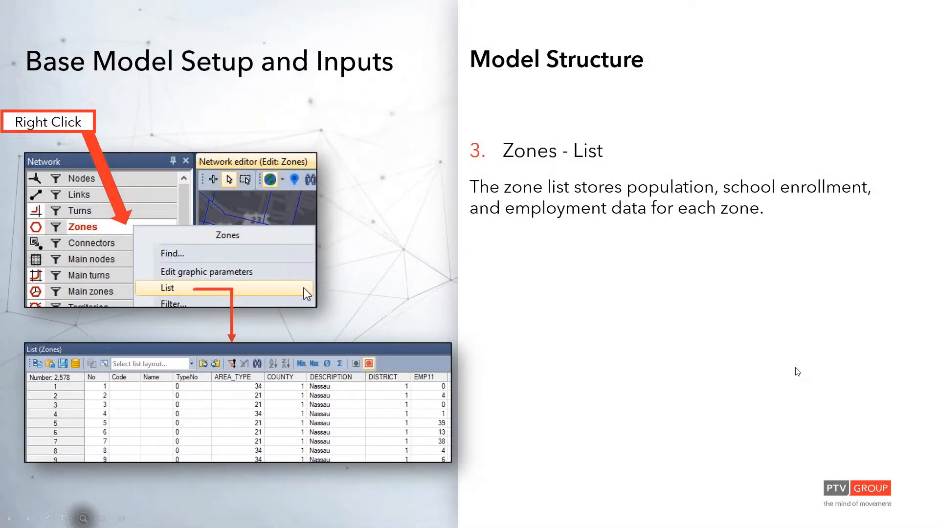
key("Right")
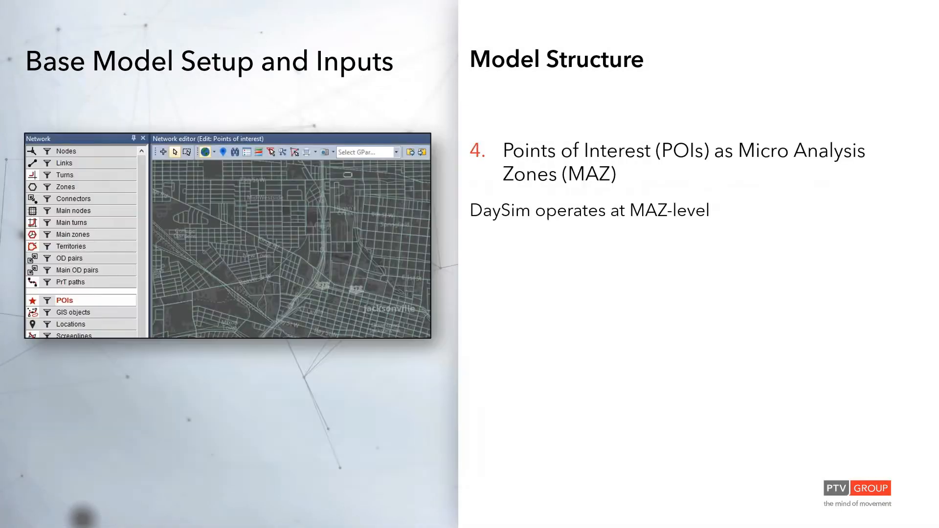
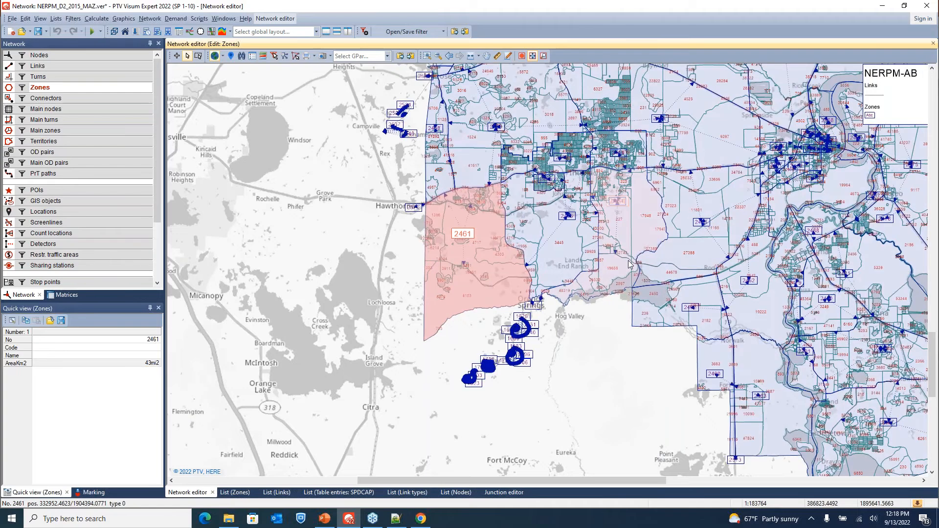
In Visum, hide the links, connectors and zones, deselect the zone and examine the POI coverage from the southern boundary to Jacksonville.
left_click(10, 71)
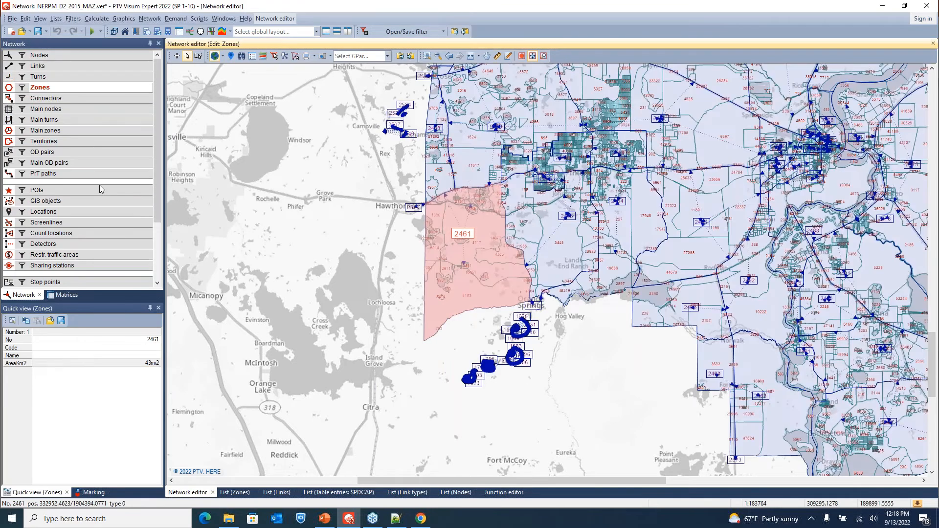
left_click(7, 98)
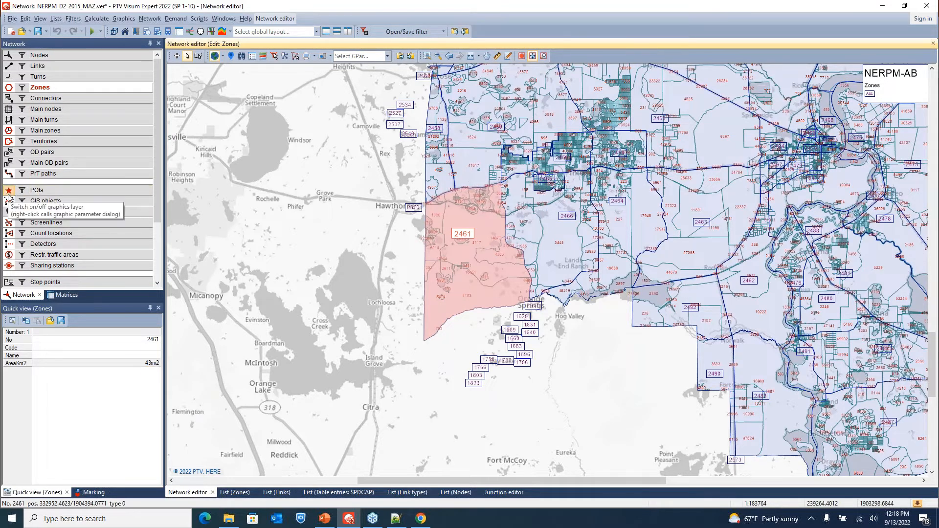
left_click(8, 88)
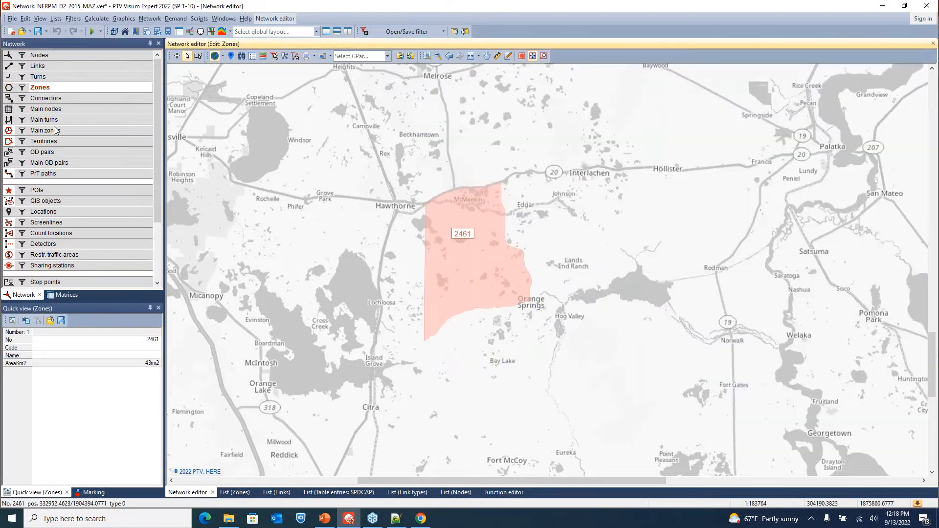
left_click(576, 358)
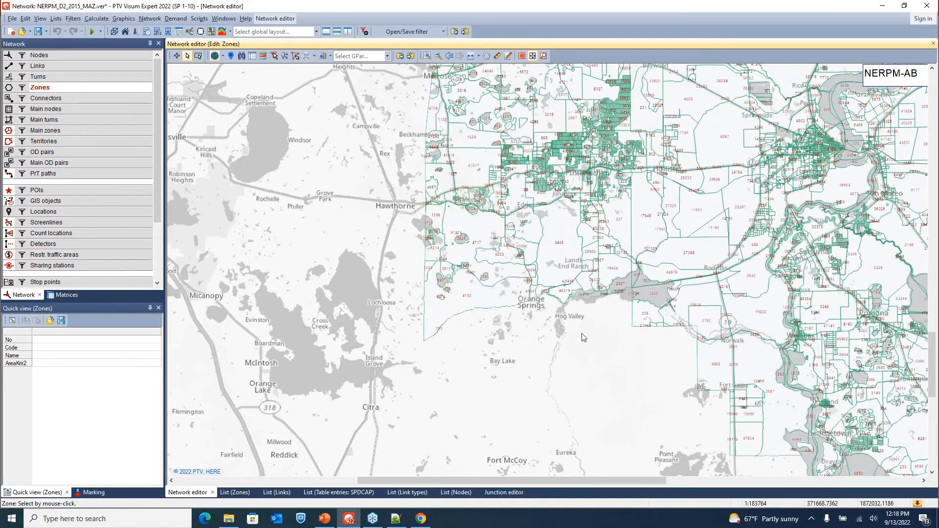
scroll(583, 341, "down", 2)
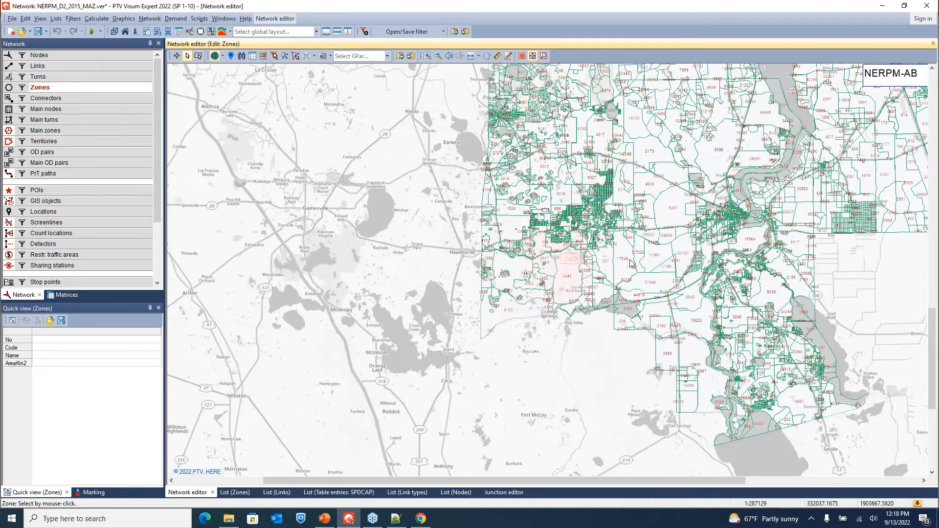
left_click_drag(668, 233, 538, 307)
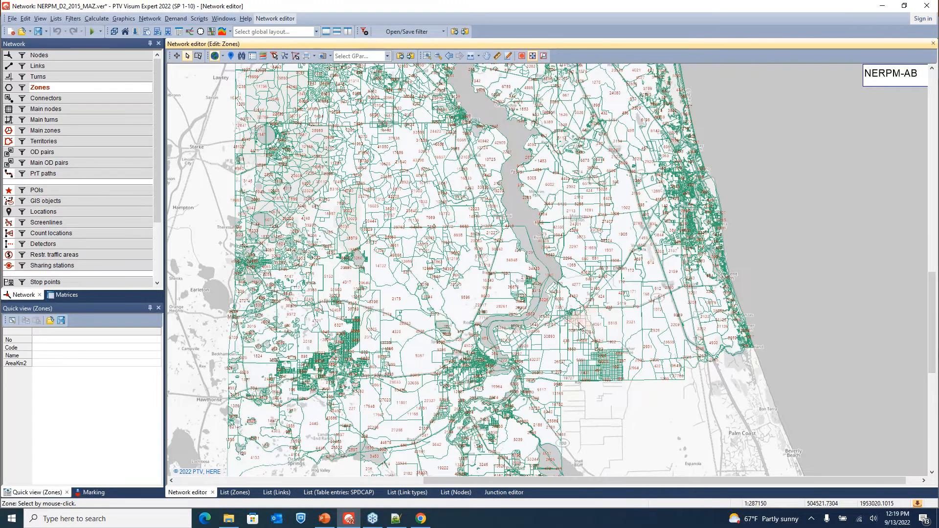
left_click_drag(443, 169, 445, 347)
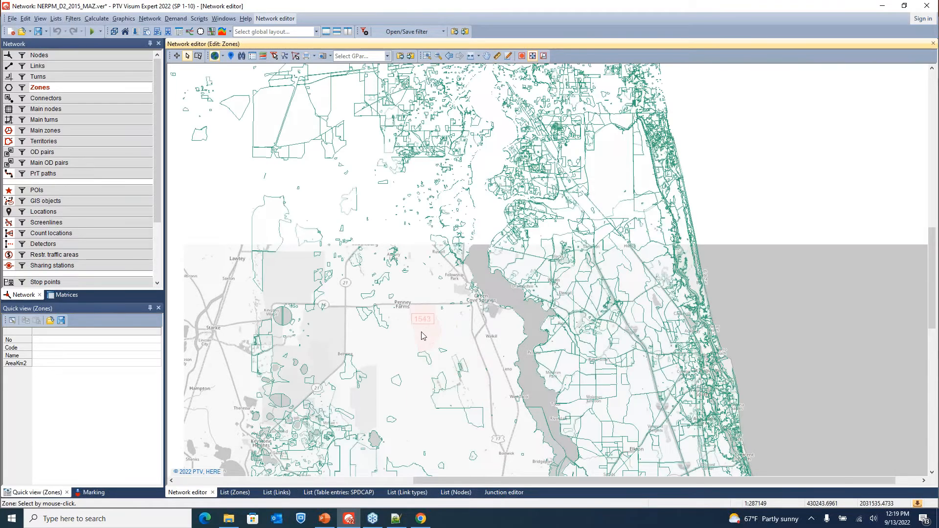
scroll(441, 342, "down", 2)
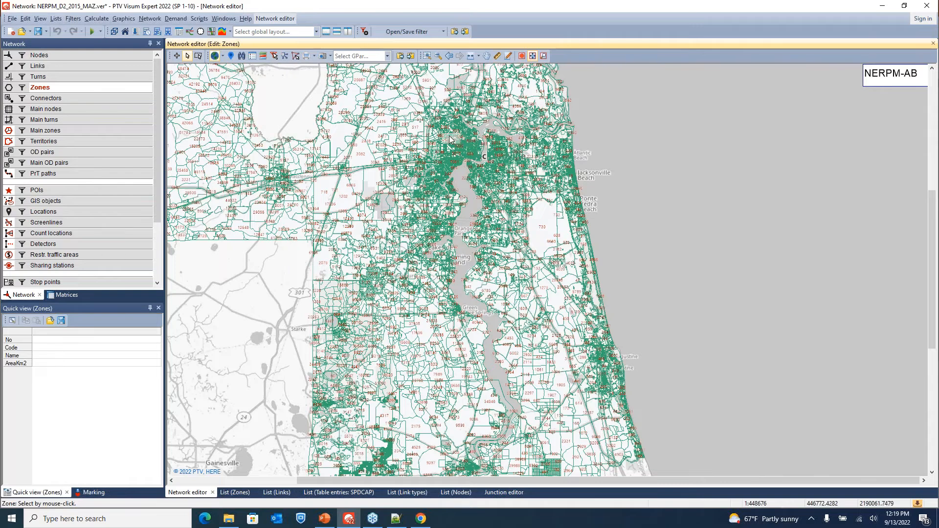
Select zone 595 northwest of downtown Jacksonville, switch to points of interest and select POI 51567 to view its attributes.
left_click(427, 57)
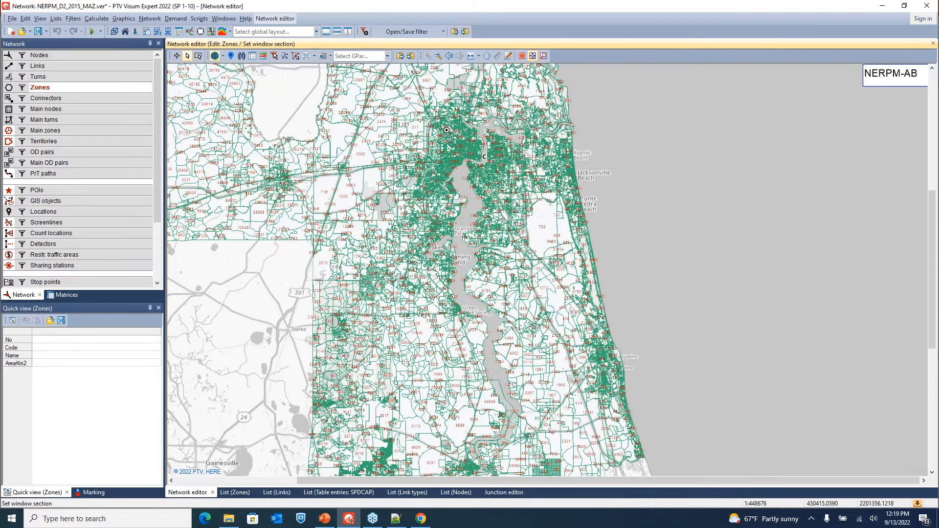
left_click(494, 165)
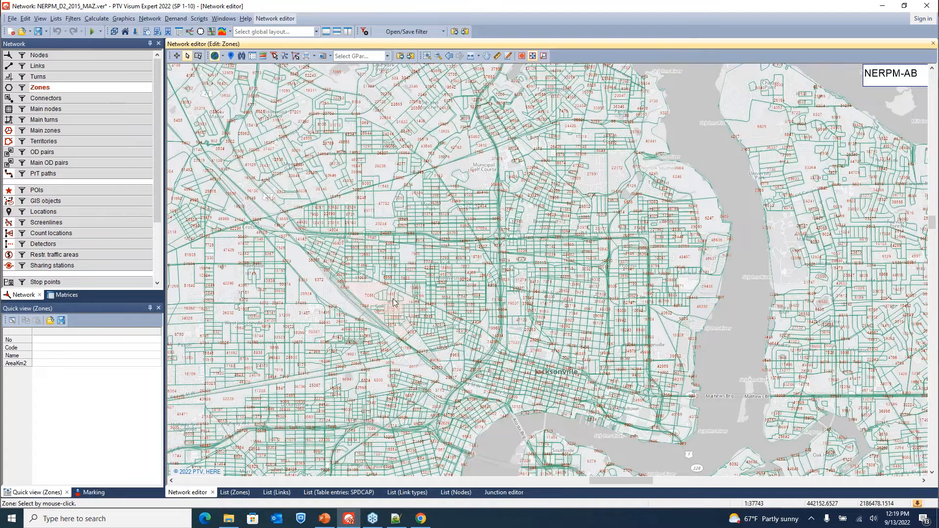
left_click(420, 222)
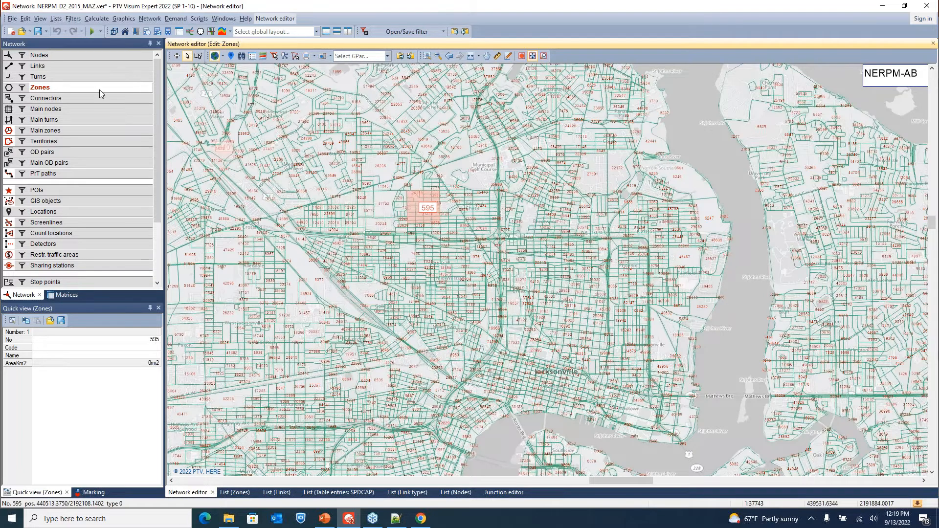
left_click(58, 191)
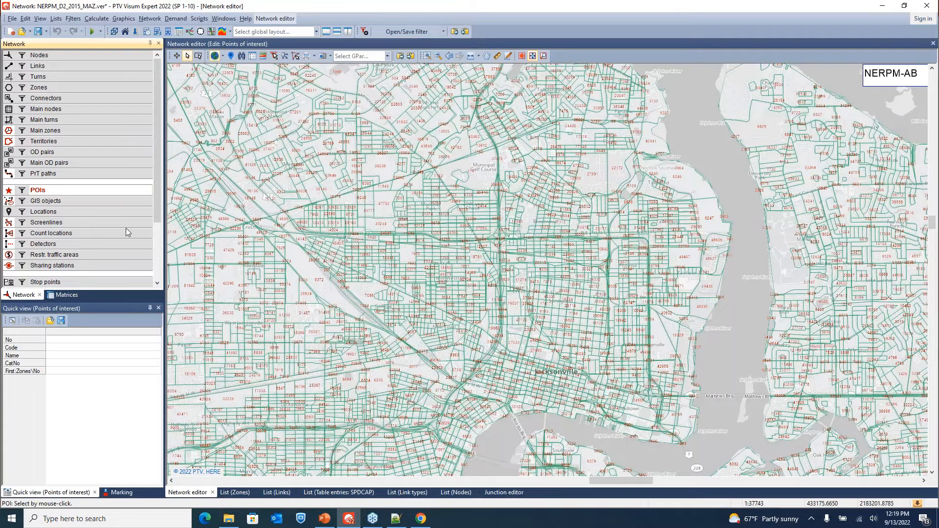
left_click(416, 228)
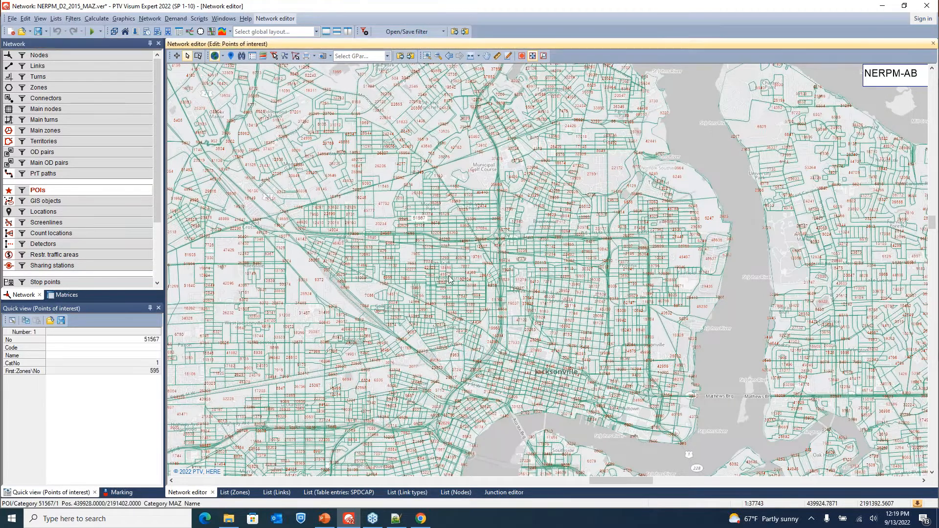
Open POI 51567, review its user-defined attributes and its allocated nodes and zones, and leave it without changes.
scroll(417, 219, "up", 2)
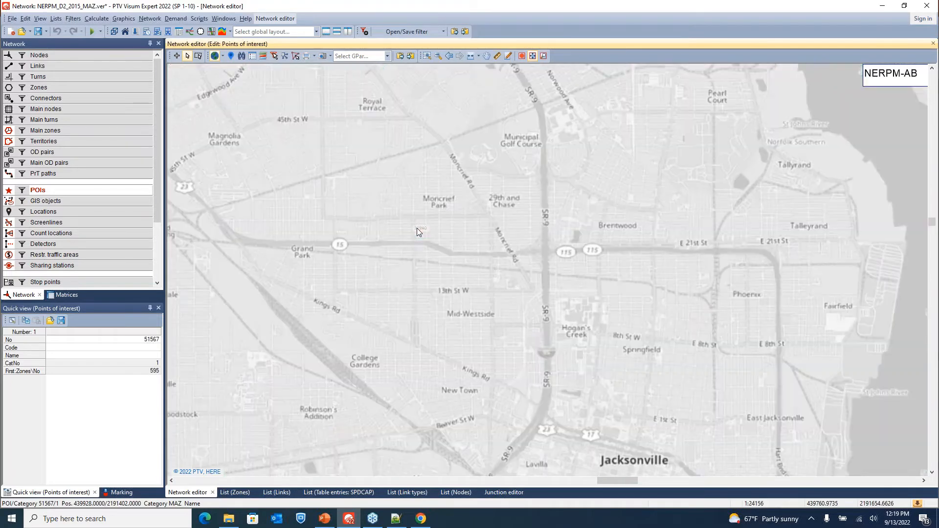
scroll(414, 228, "up", 1)
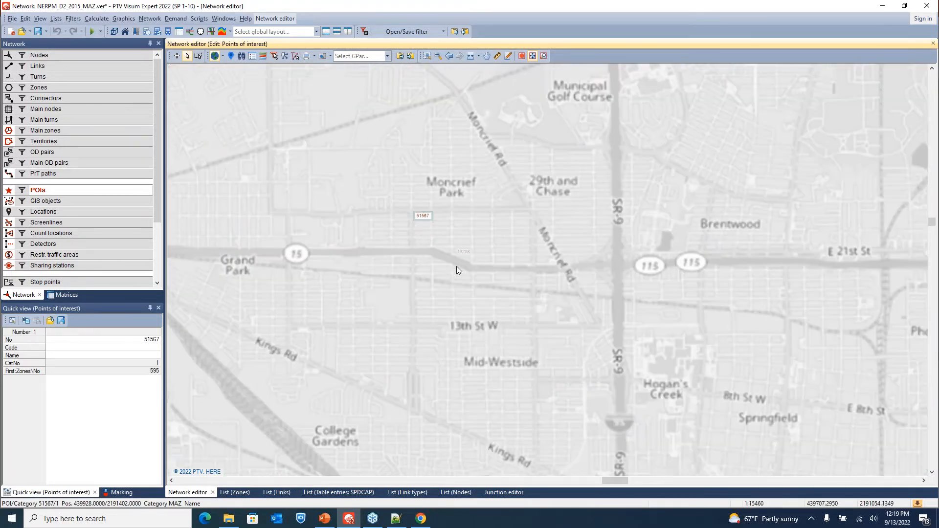
double_click(425, 218)
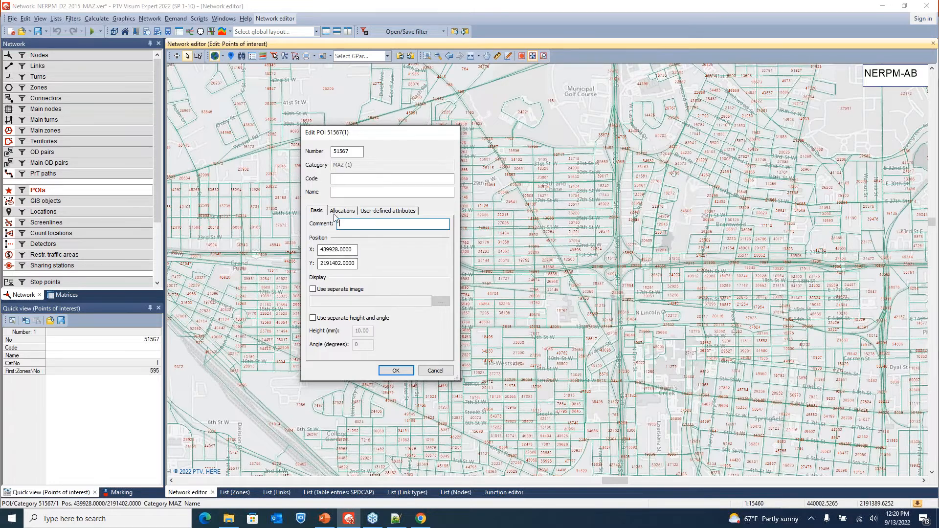
left_click(382, 215)
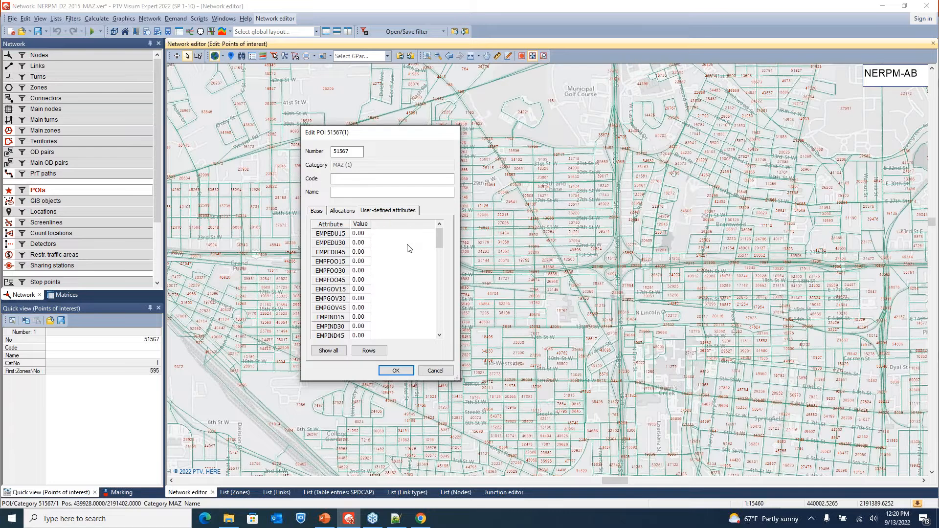
left_click(341, 213)
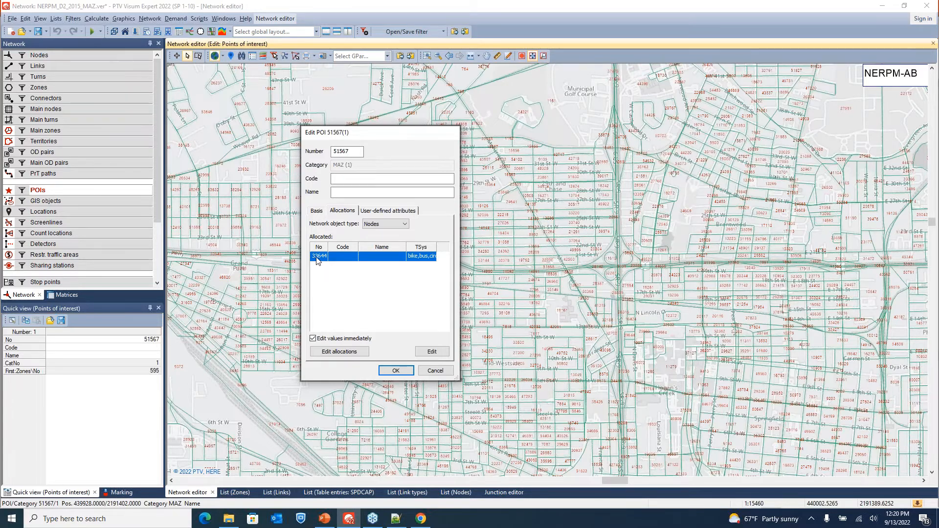
left_click(391, 224)
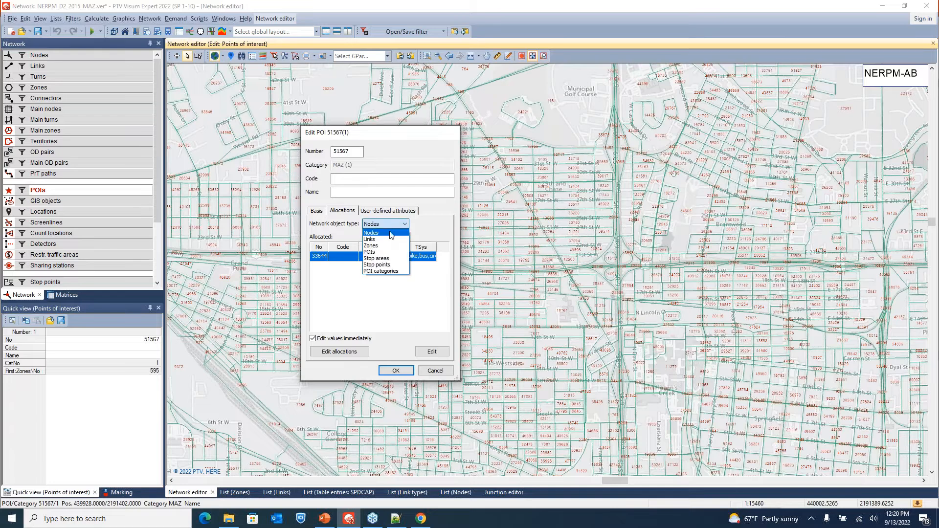
left_click(381, 245)
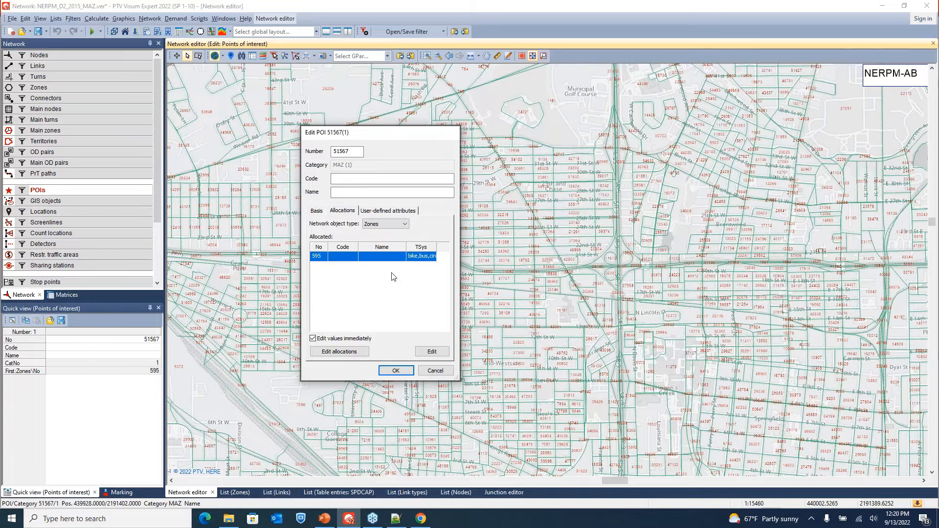
left_click(436, 372)
left_click(435, 371)
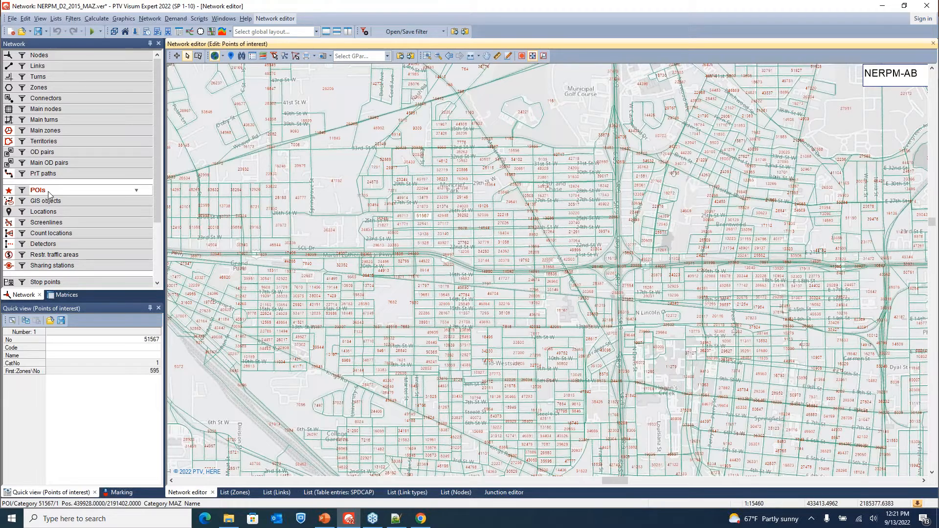
Select POI 23932, open the list of points of interest and limit it to the category MAZ (1).
left_click(137, 191)
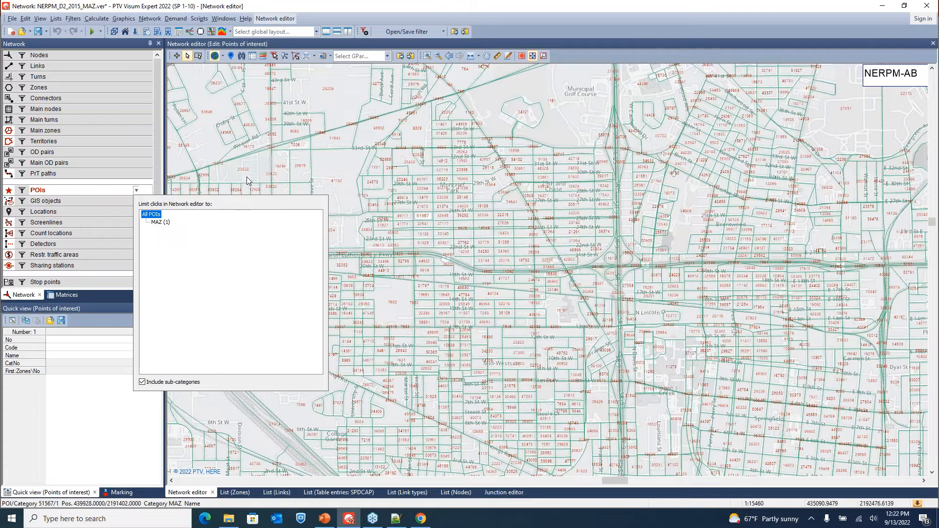
left_click(222, 175)
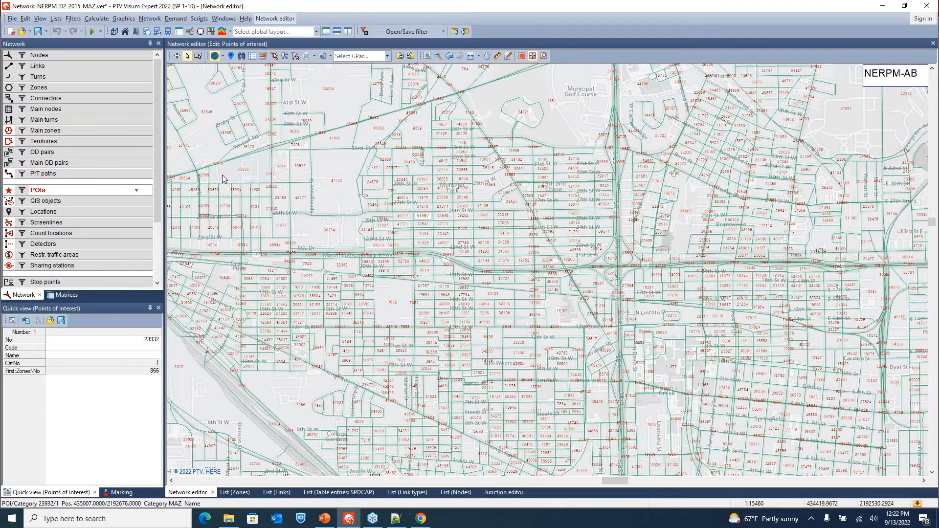
right_click(75, 191)
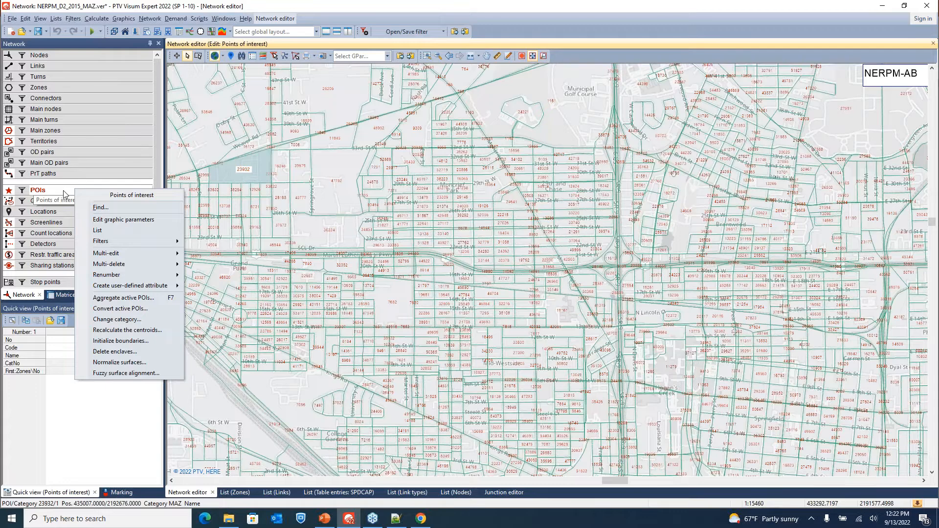
left_click(107, 231)
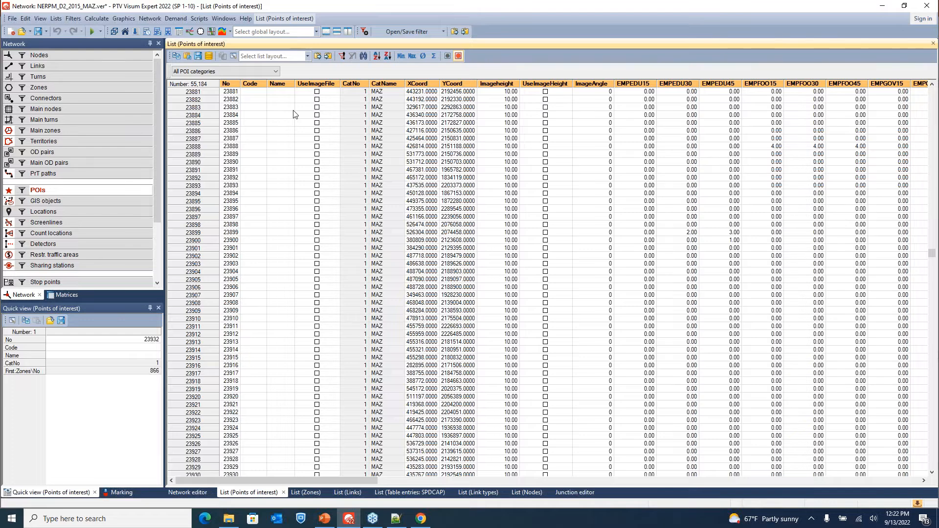
left_click(277, 71)
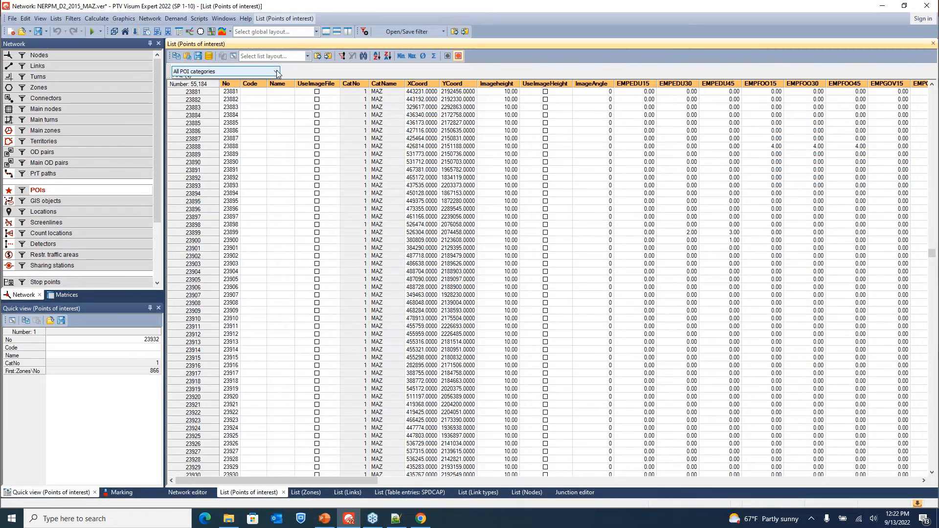
left_click(248, 87)
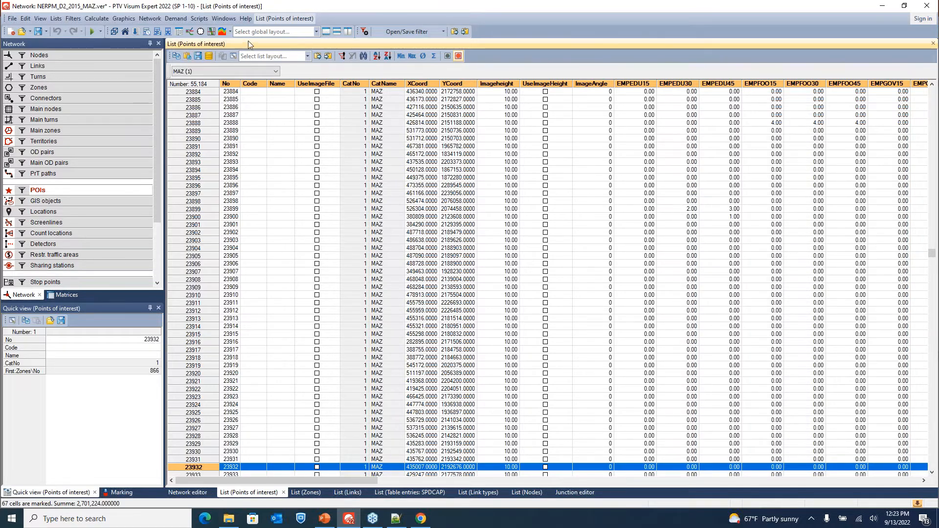
Show the column sums in the POI list and examine the employment, household, parking and student attributes.
left_click(435, 57)
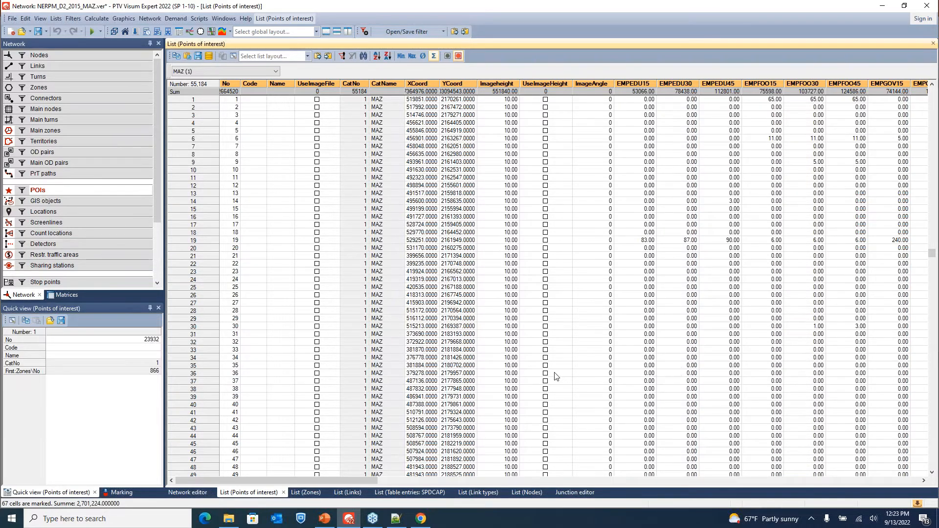
left_click_drag(354, 477, 394, 473)
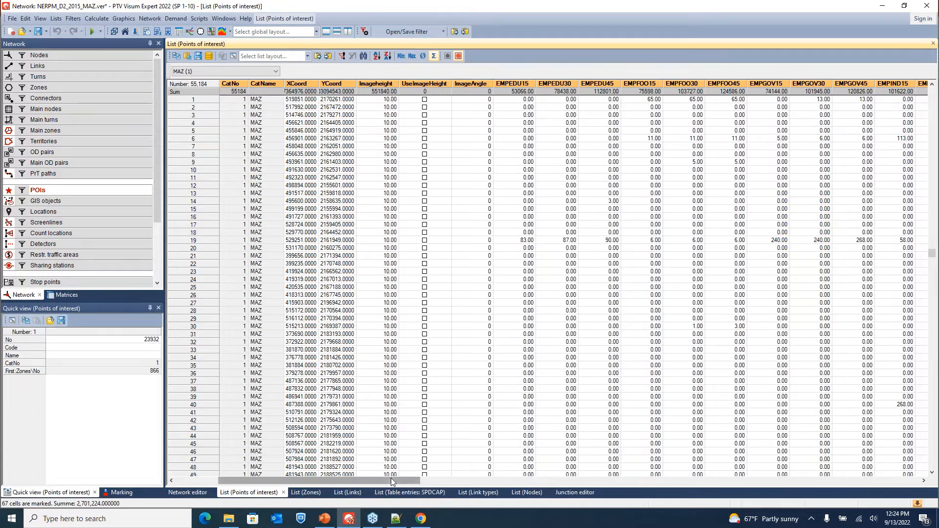
left_click_drag(397, 480, 668, 283)
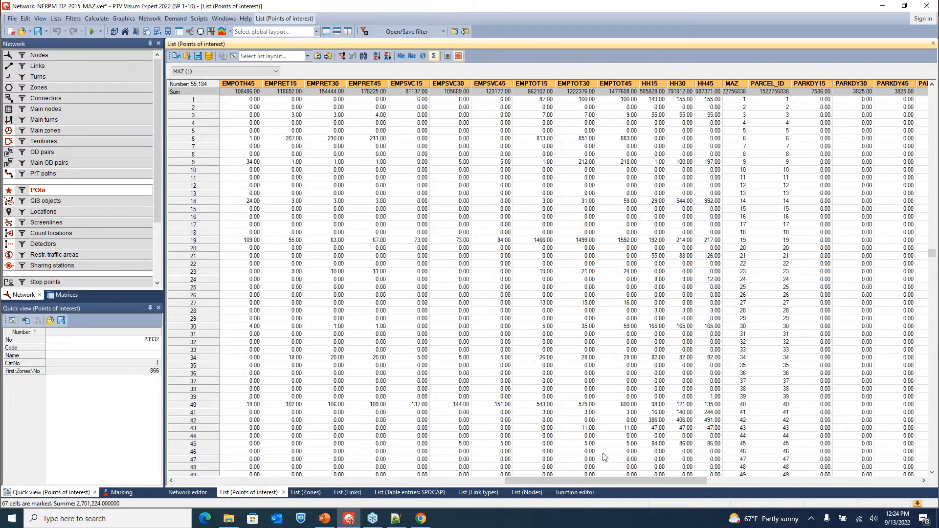
left_click_drag(598, 482, 815, 511)
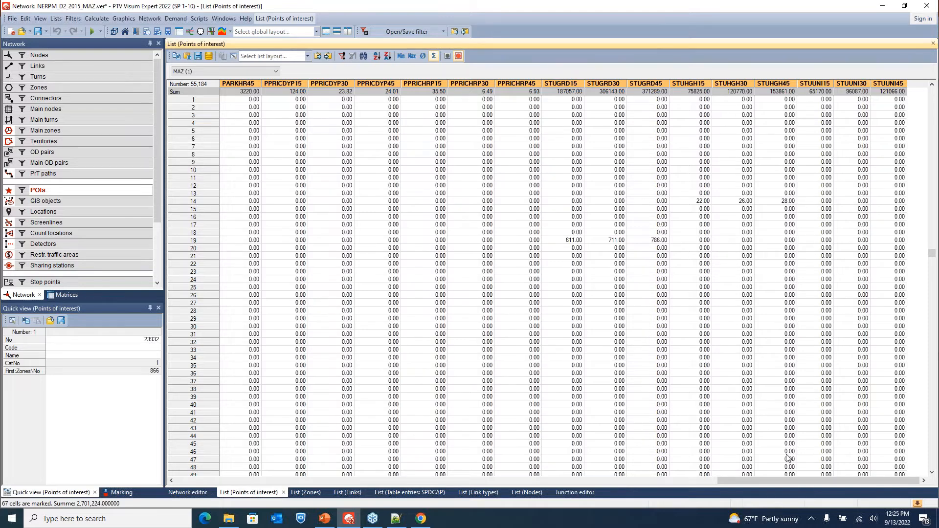
left_click_drag(780, 479, 693, 481)
left_click_drag(656, 481, 221, 421)
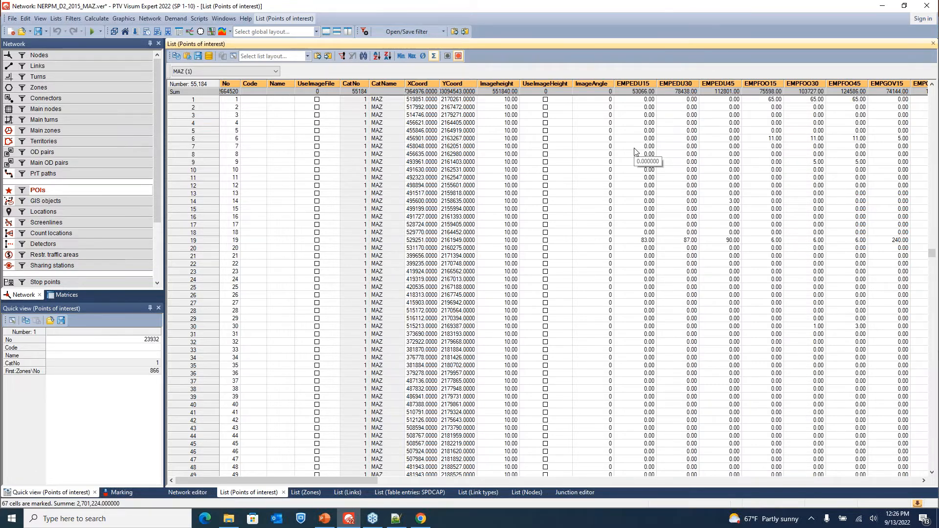
Switch to the PowerPoint training deck and present the slide on Points of Interest as Micro Analysis Zones.
key("alt+Tab")
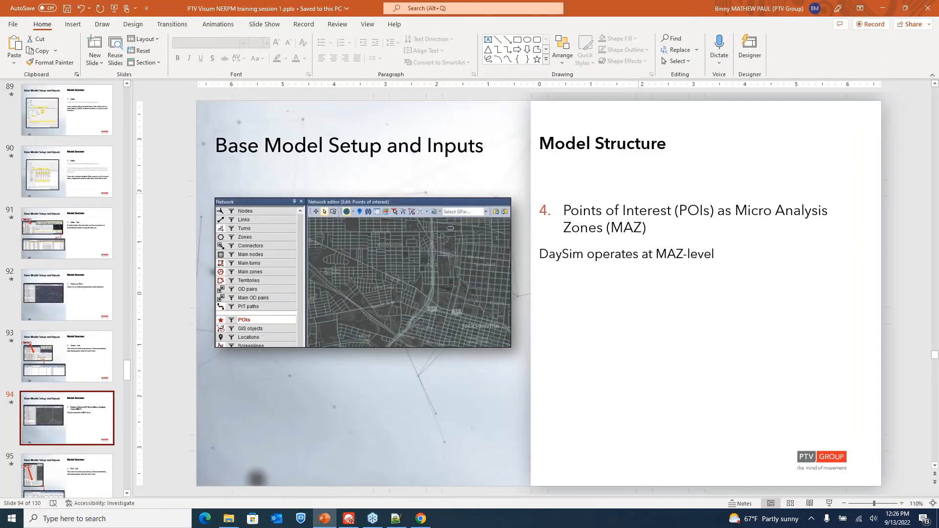
left_click(829, 503)
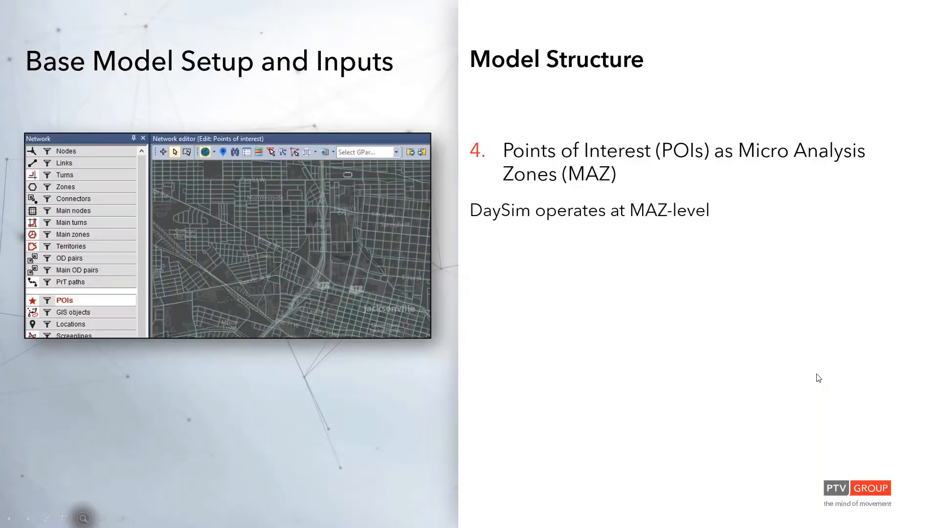
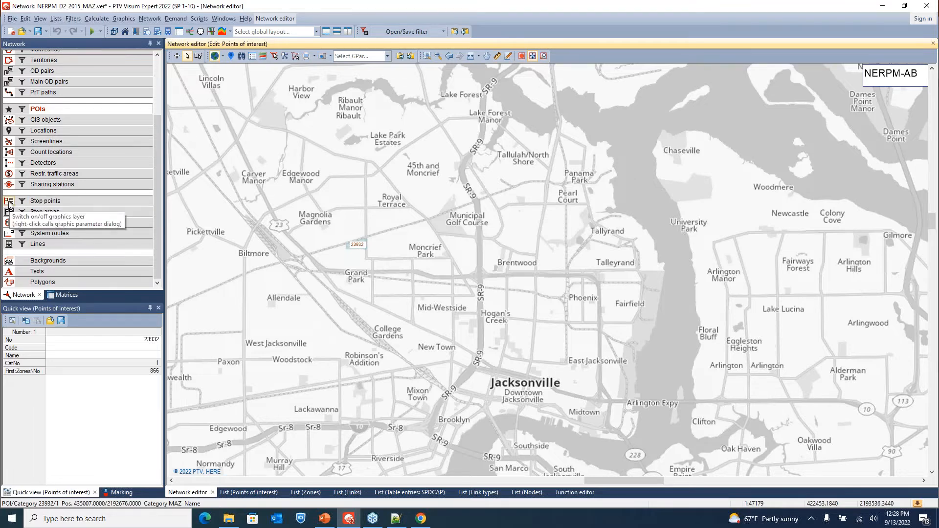
In Visum, display the stop points and load Transit_Edit.gpa from the graphics folder, reading all graphic parameters.
left_click(9, 201)
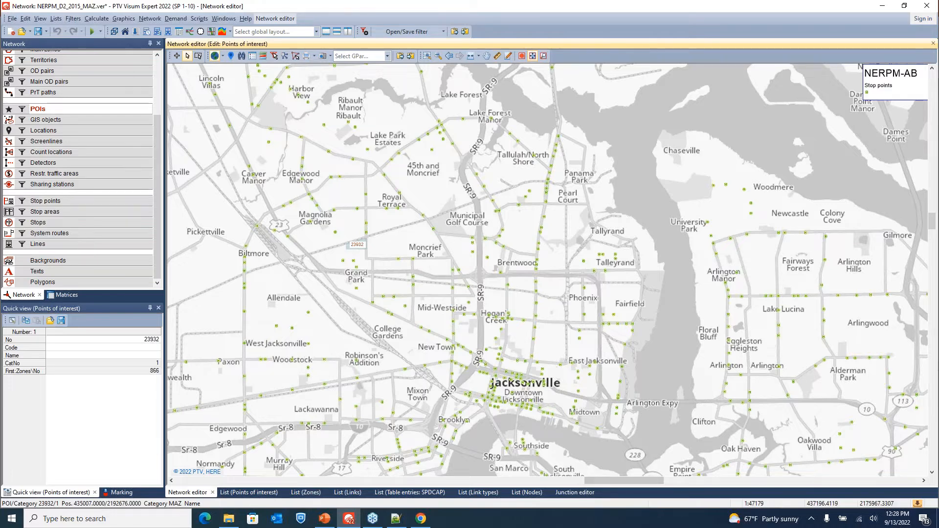
left_click(232, 521)
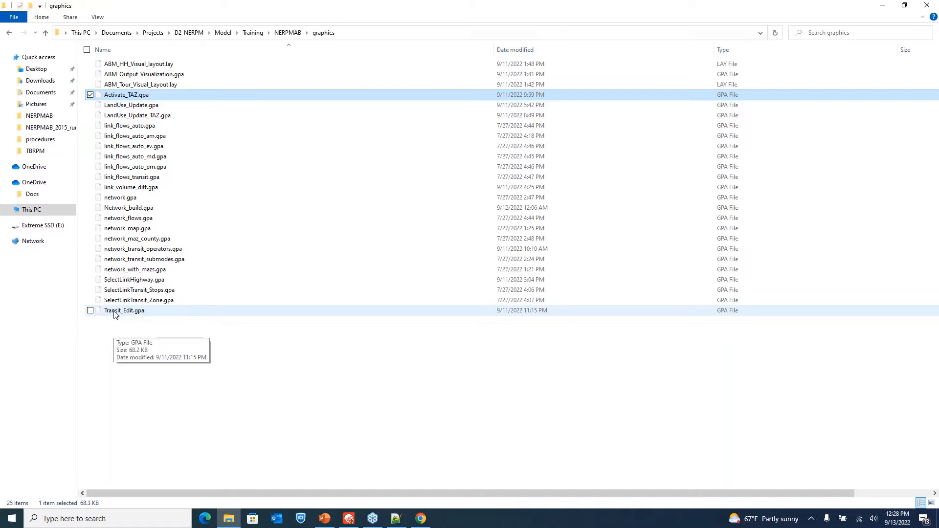
left_click_drag(114, 315, 314, 333)
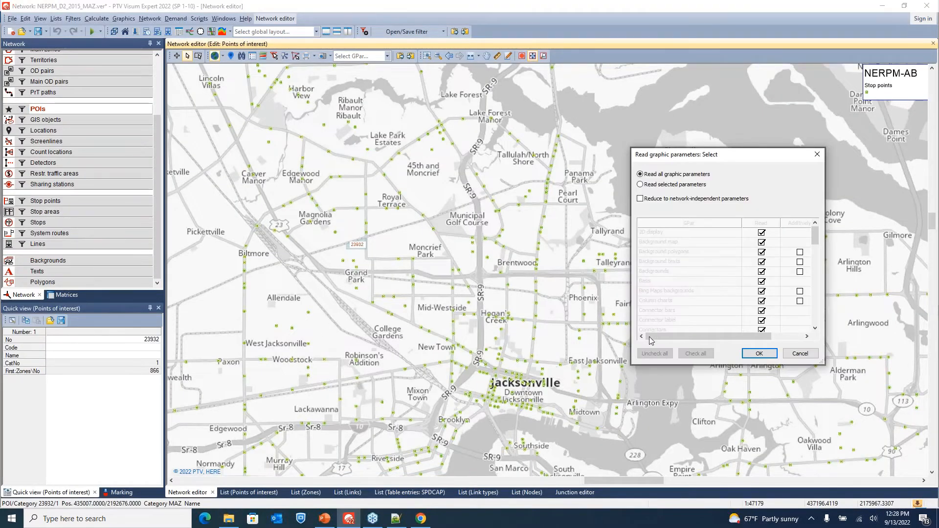
left_click(760, 357)
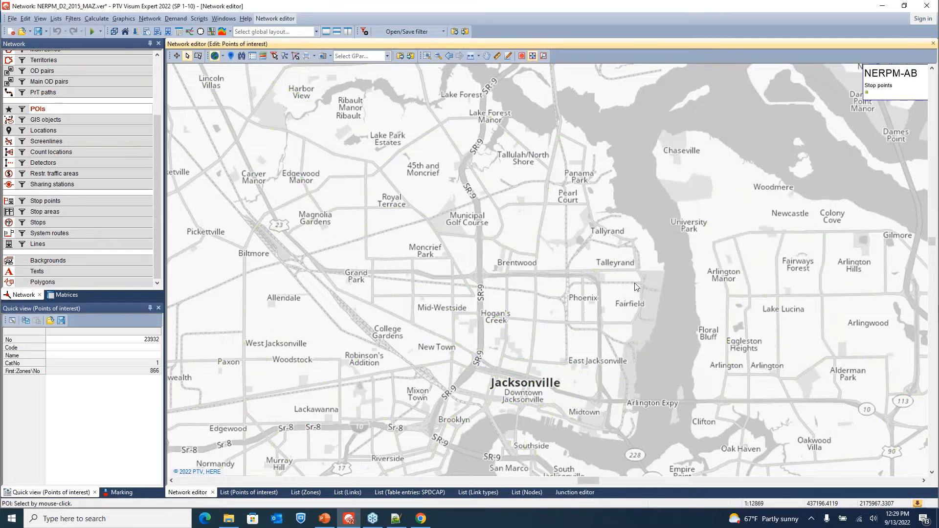
Examine the transit lines and stop points from the 103rd St area out to the wider Jacksonville network.
scroll(635, 284, "up", 6)
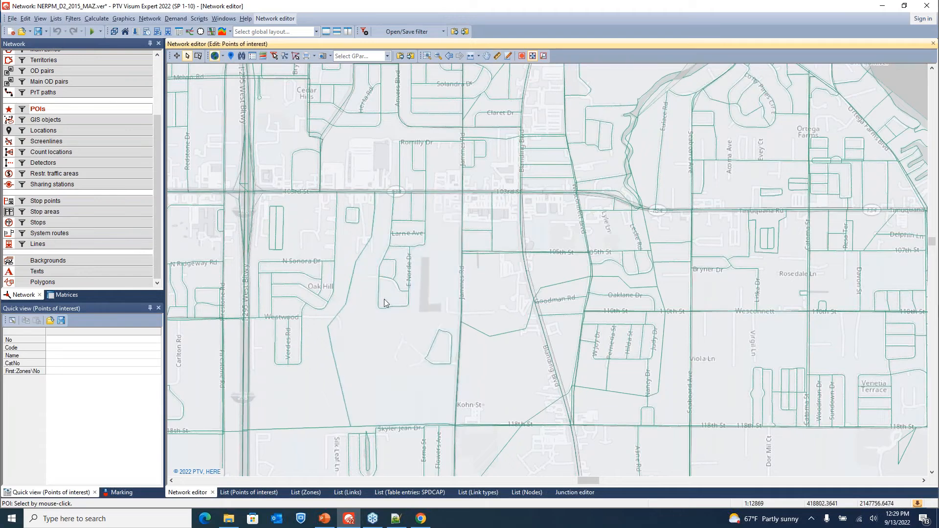
scroll(492, 316, "down", 2)
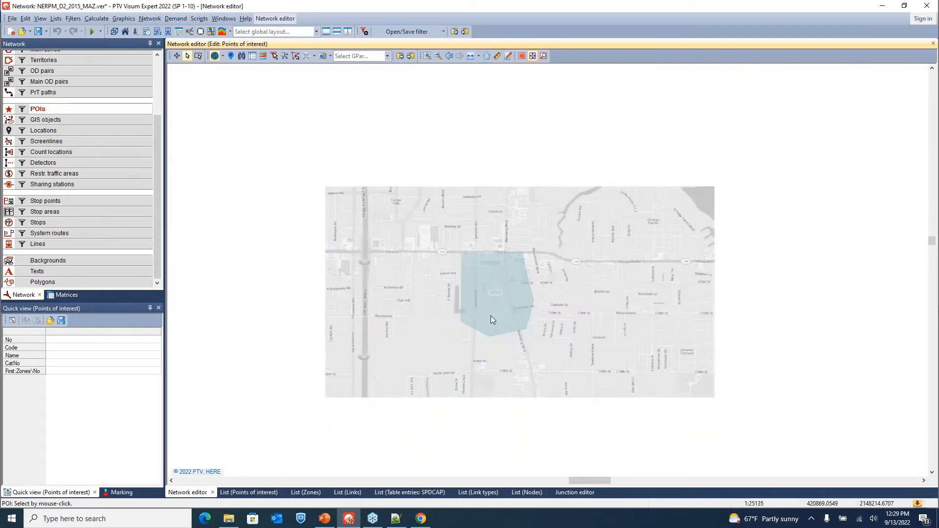
scroll(492, 319, "down", 2)
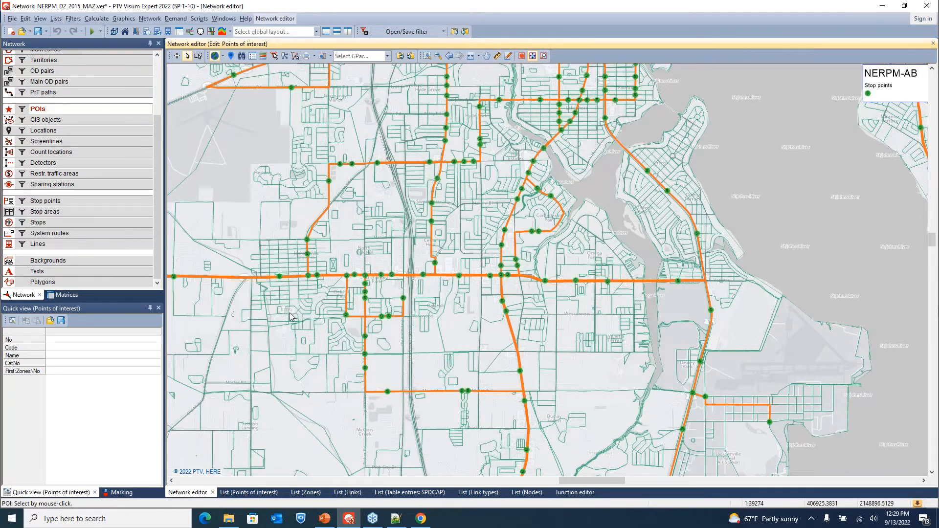
scroll(290, 316, "down", 2)
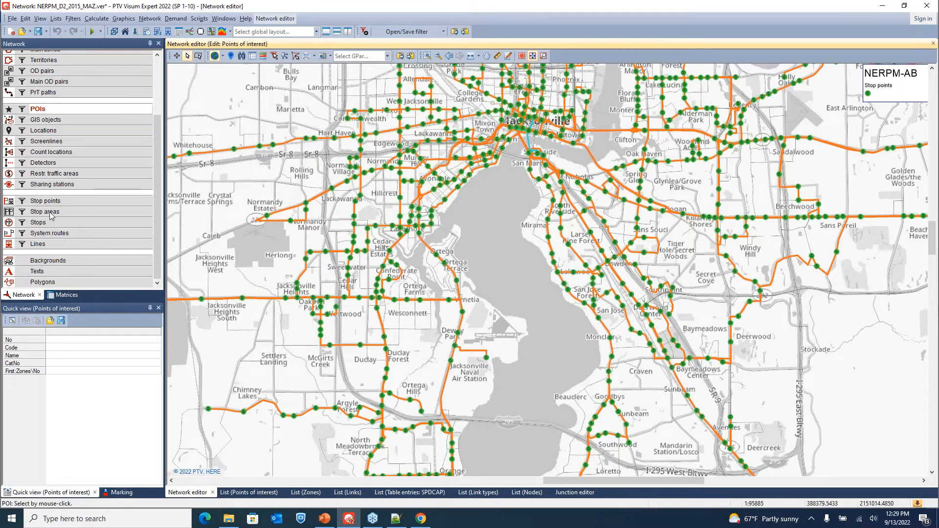
Examine the properties of a stop point near Herlong, closing its edit dialog without changes.
left_click(82, 206)
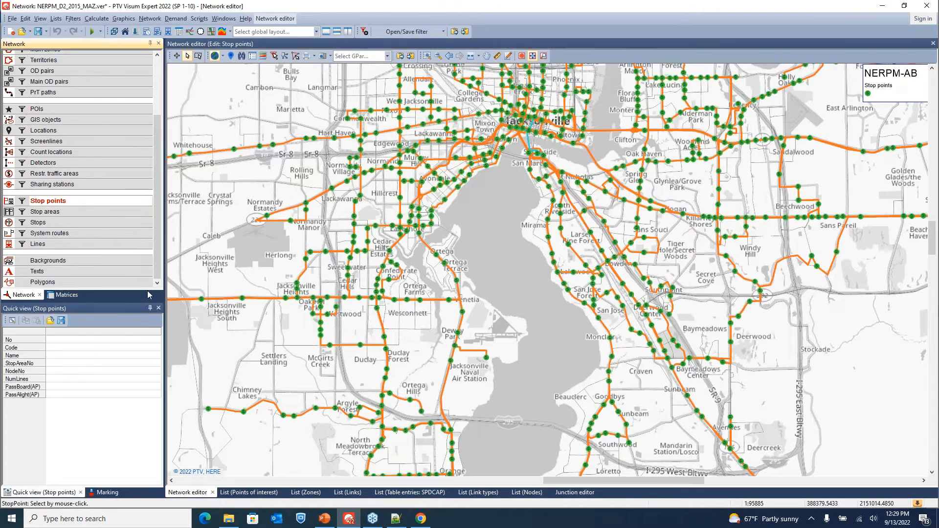
double_click(326, 252)
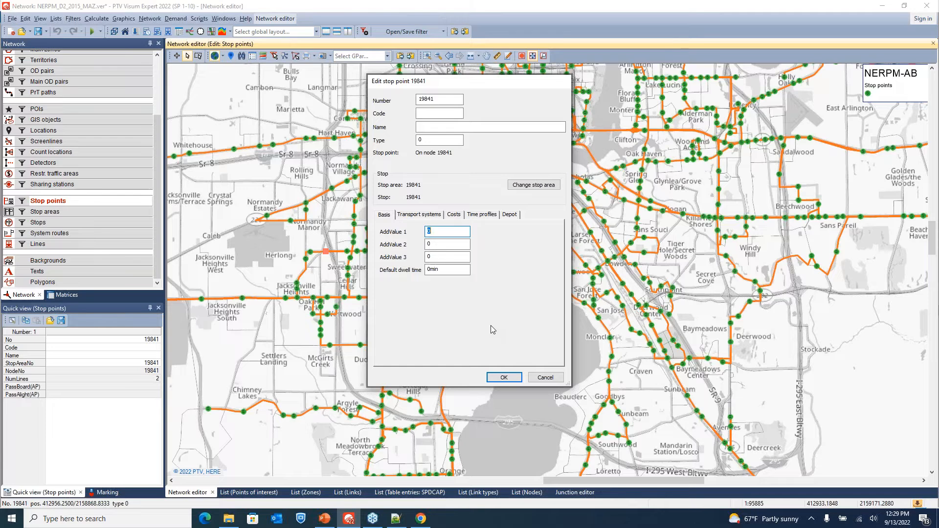
left_click(542, 381)
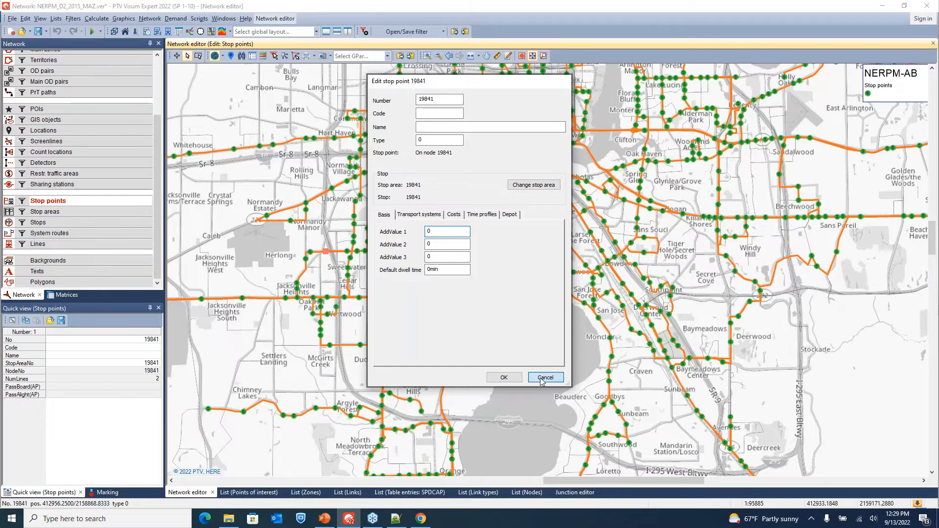
Show the line routes and highlight the Arlington/BeachWB route on the map, keeping the dialog clear of it.
left_click(60, 246)
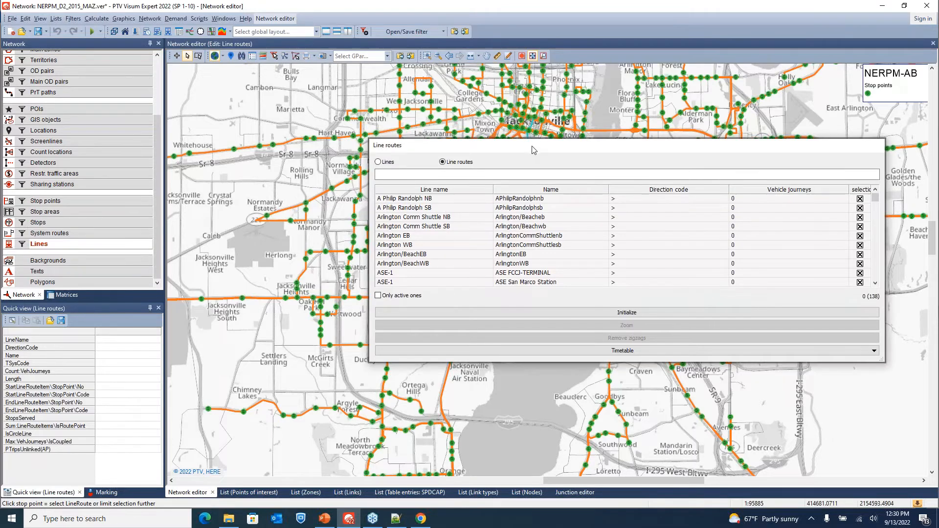
left_click_drag(540, 154, 652, 128)
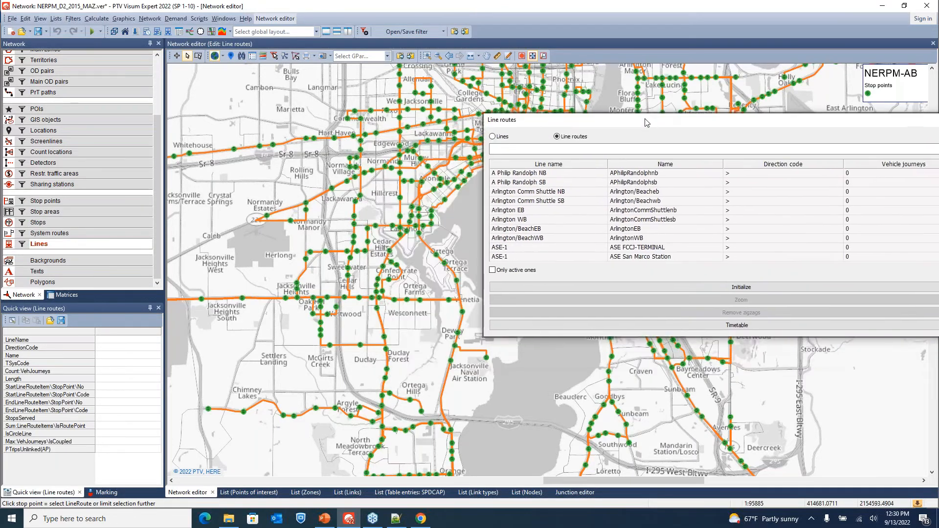
left_click(522, 203)
left_click(525, 238)
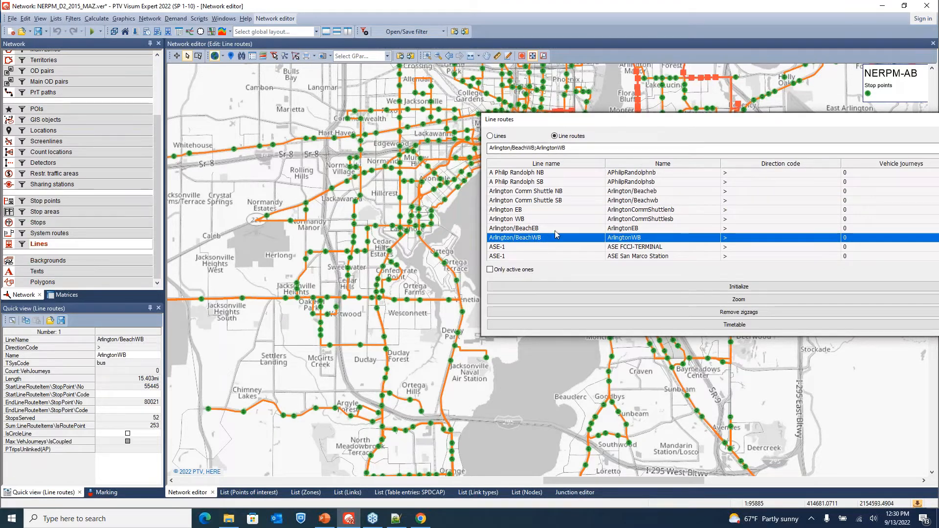
left_click_drag(628, 122, 491, 223)
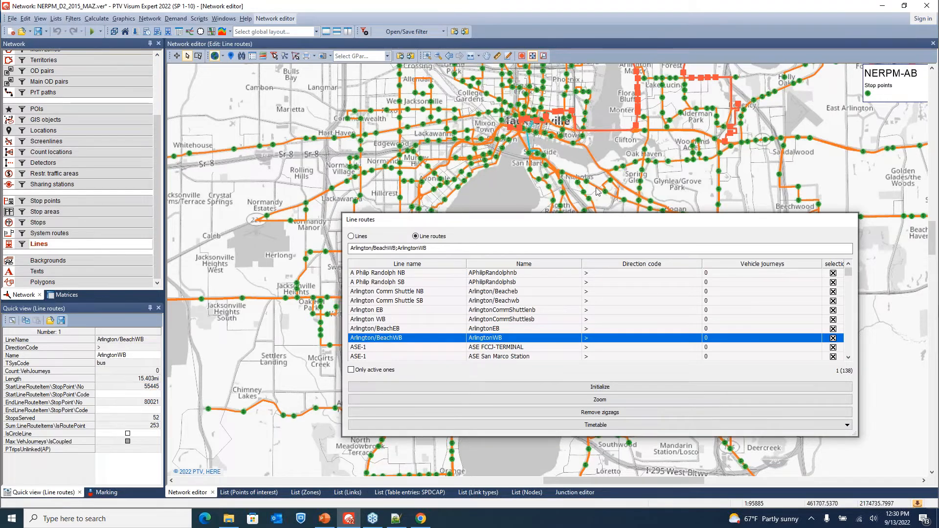
left_click_drag(549, 222, 590, 171)
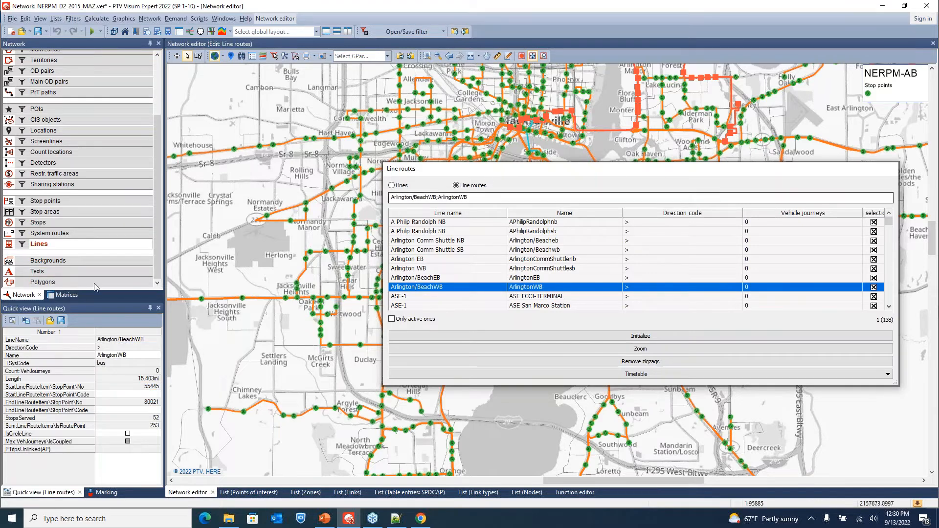
Open the list of lines and examine the transport system, fare system, boardings and operator attributes.
right_click(50, 246)
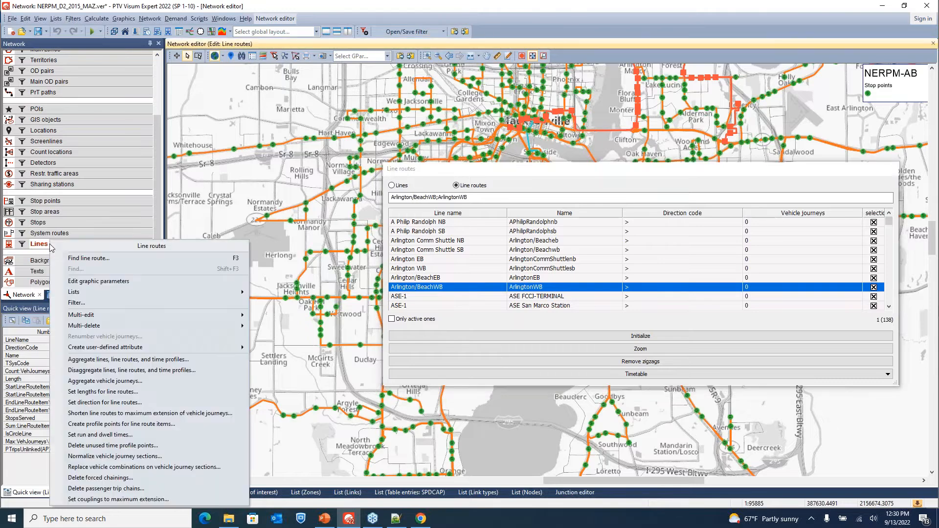
mouse_move(172, 292)
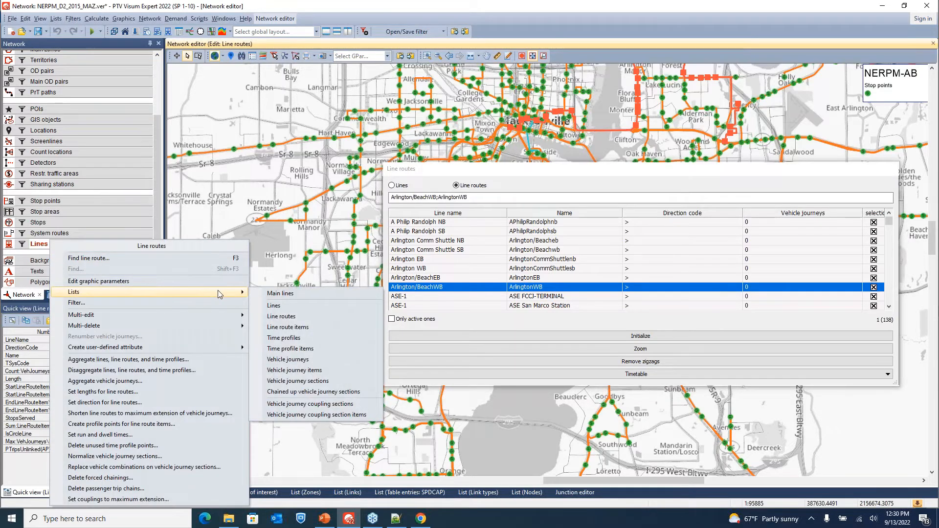
left_click(295, 309)
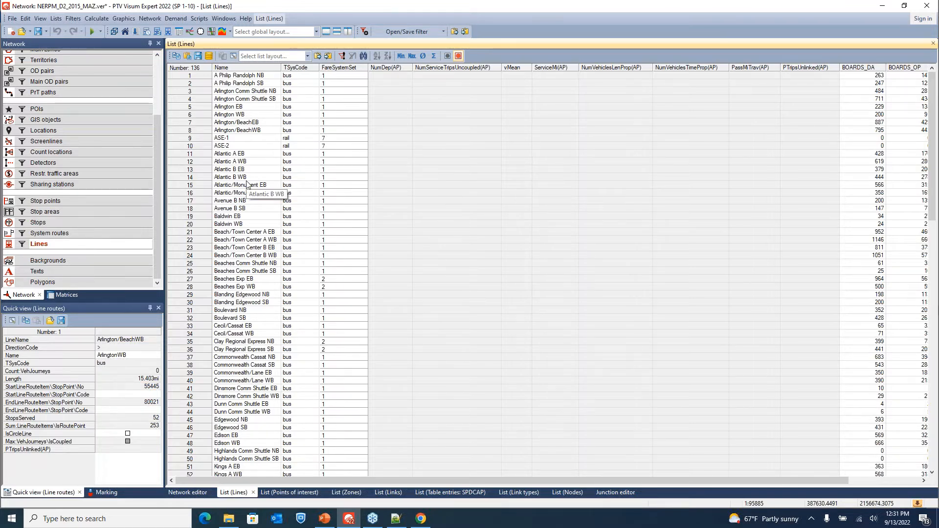
left_click_drag(641, 480, 739, 484)
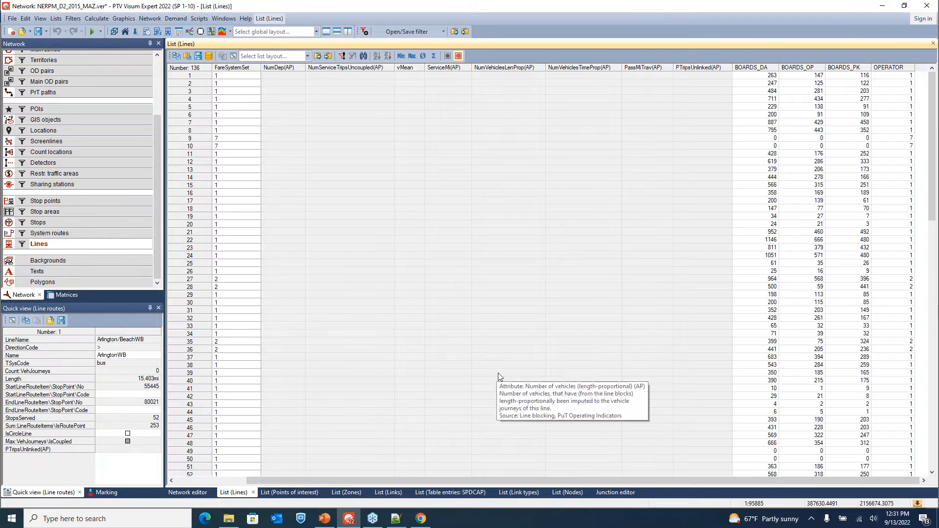
Return to the network editor with stop points active and add Route courses to the map legend.
left_click(183, 491)
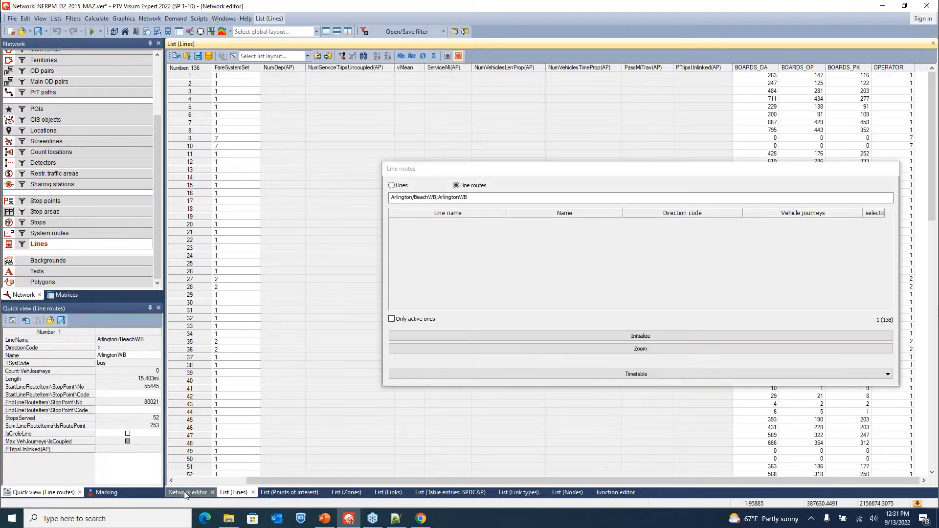
left_click(56, 204)
left_click(48, 200)
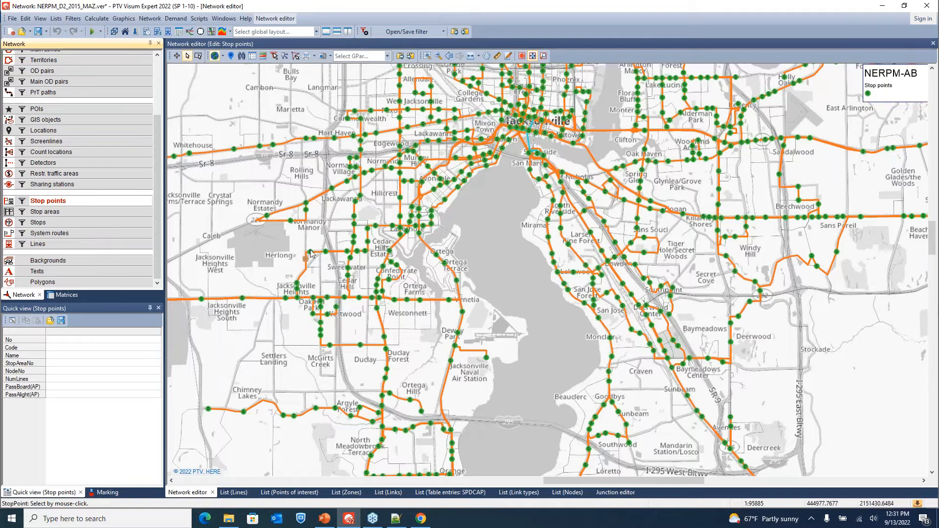
left_click(254, 58)
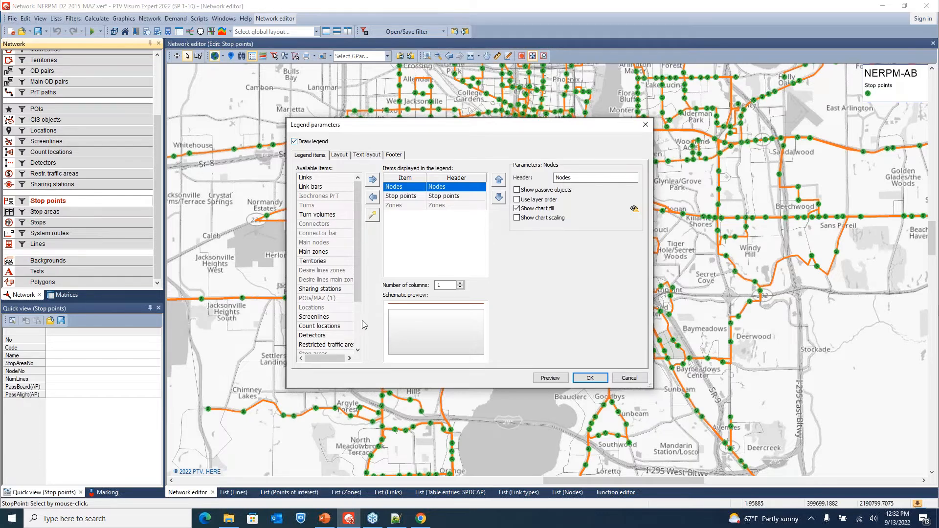
scroll(338, 302, "down", 2)
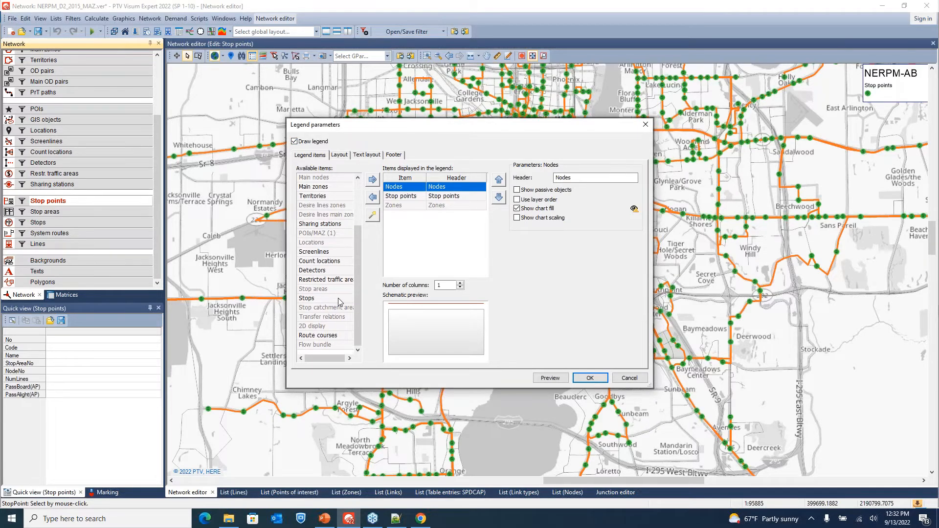
scroll(340, 302, "up", 2)
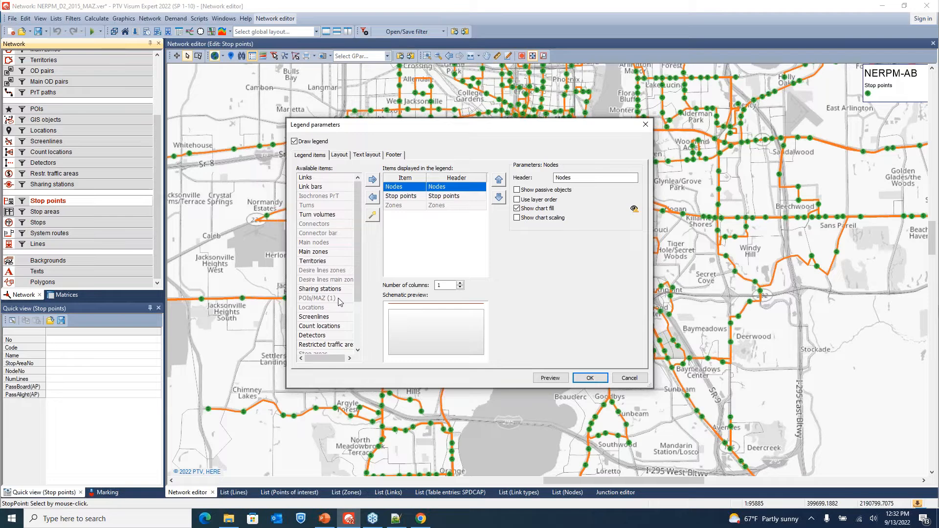
scroll(340, 301, "down", 2)
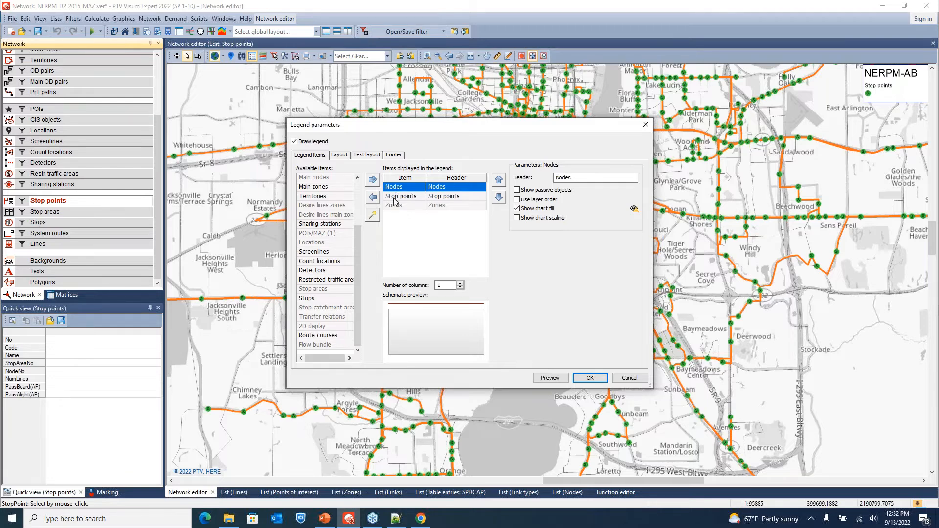
left_click(331, 337)
left_click(373, 180)
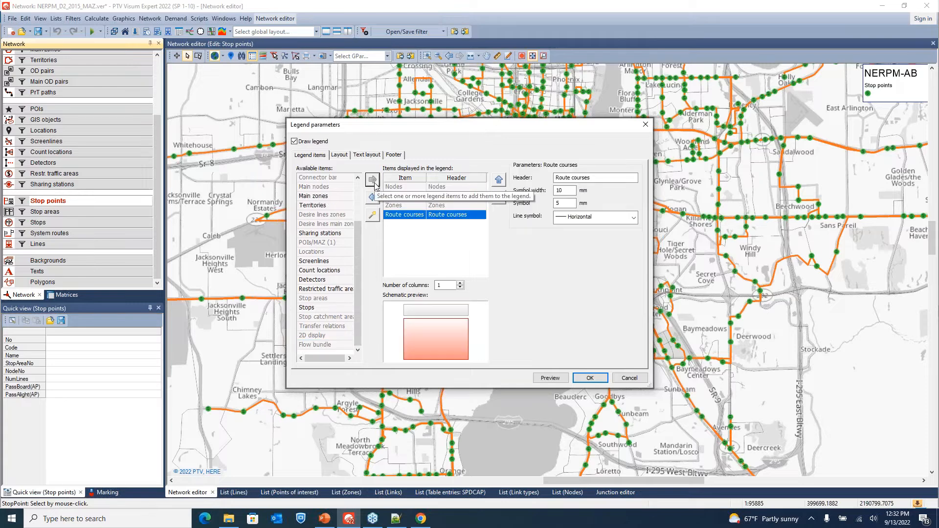
left_click(550, 378)
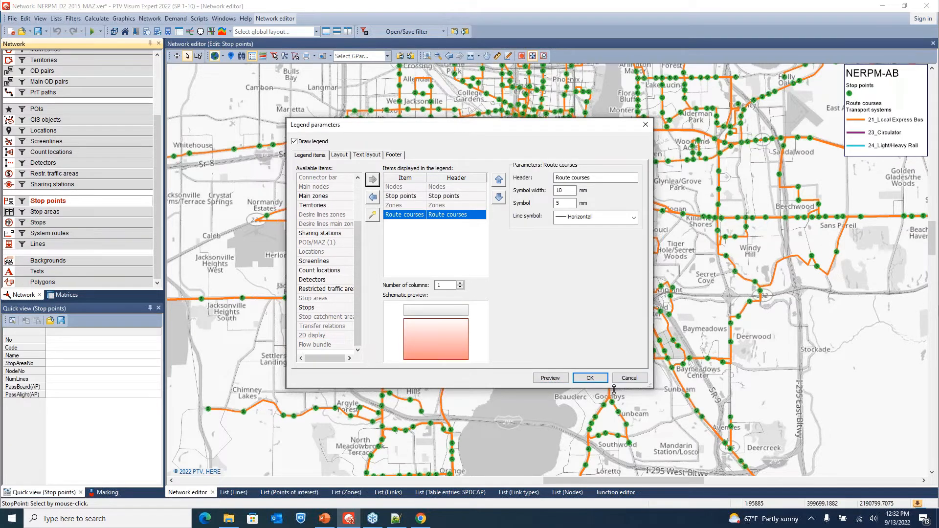
left_click(590, 379)
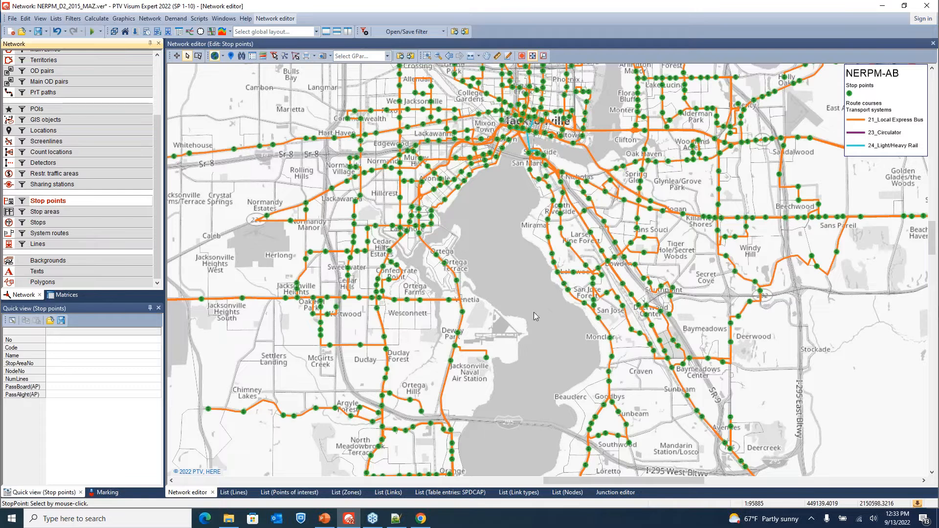
Switch to the PowerPoint training deck and present the Model Structure slide on Matrices.
key("alt+Tab")
key("alt+Tab")
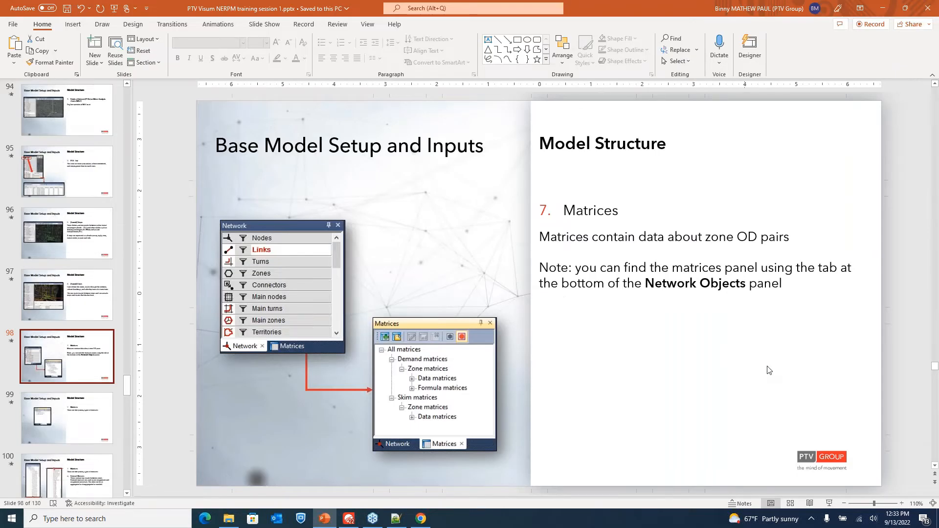
left_click(830, 503)
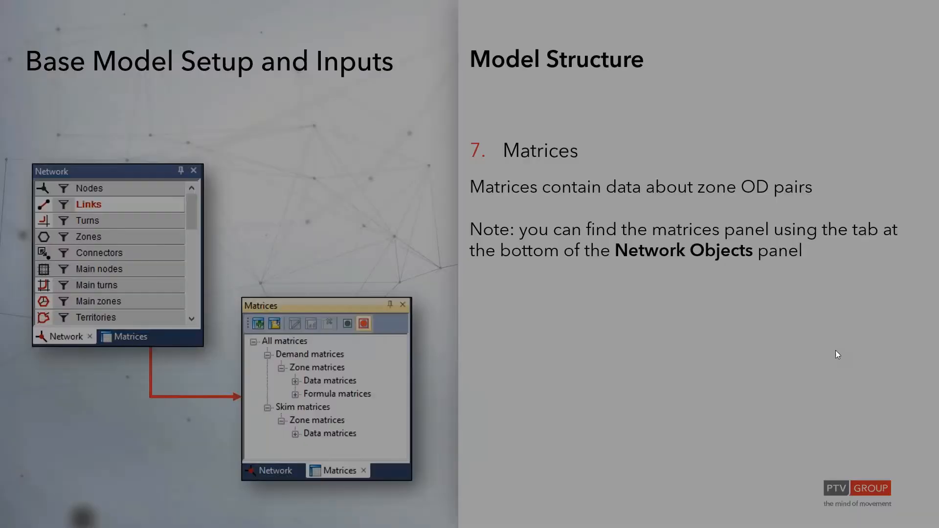
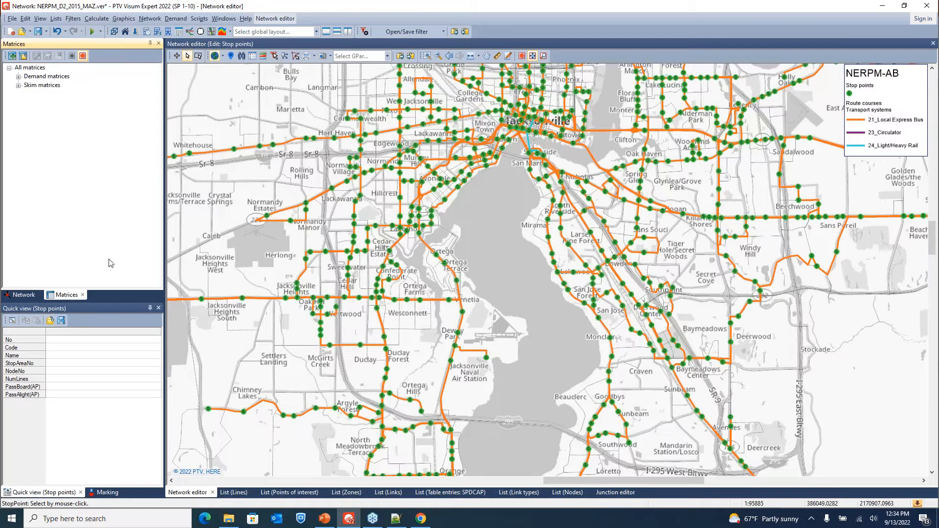
In Visum, hide the stop points and lines on the map and display the zones instead.
left_click(22, 295)
scroll(73, 226, "down", 3)
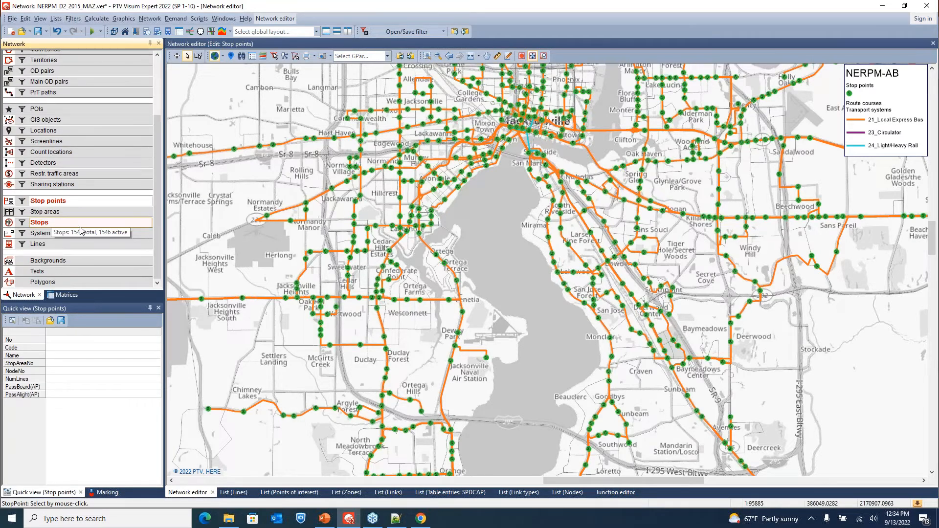
left_click(8, 201)
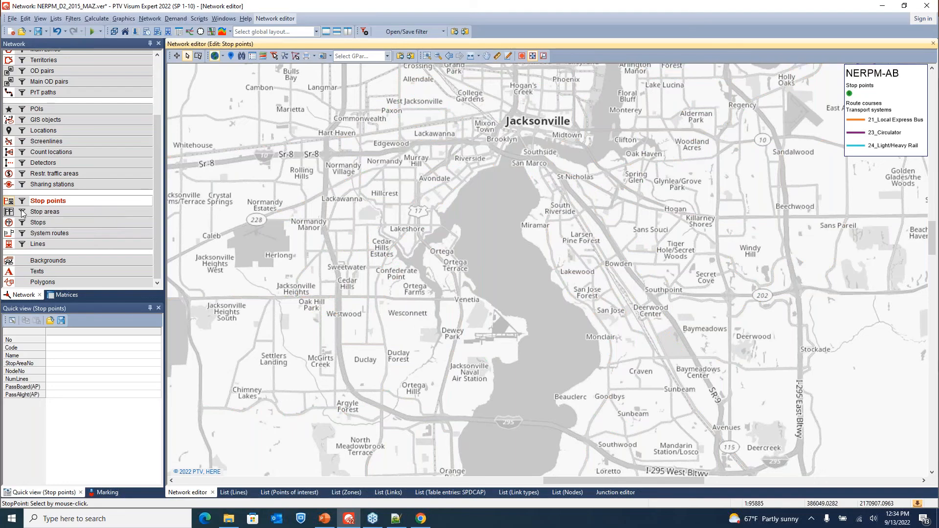
left_click(9, 244)
scroll(67, 238, "up", 3)
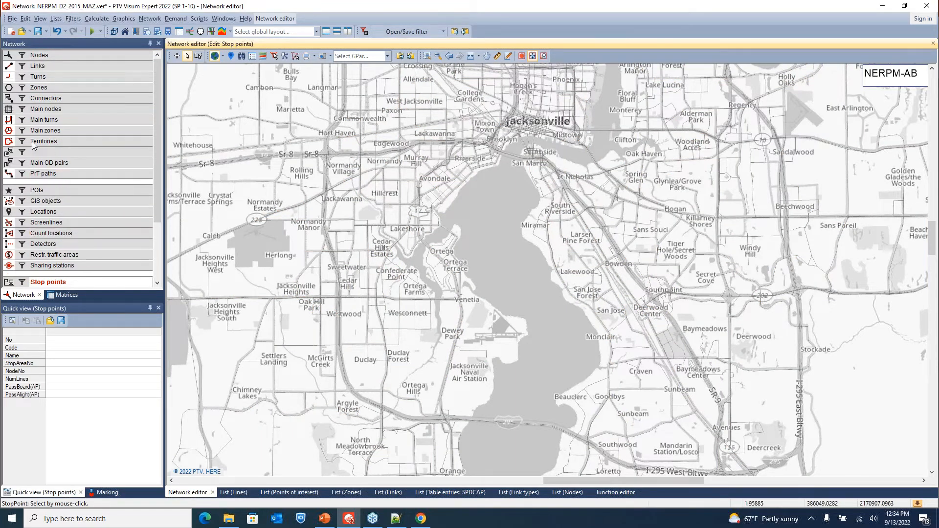
left_click(9, 88)
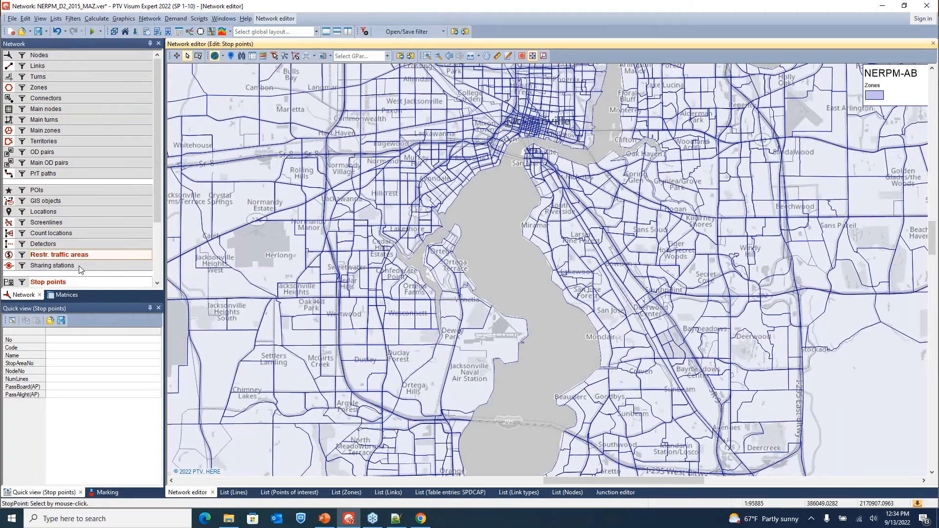
Expand the demand zone data matrices and examine the SOV, HOV, truck and transit demand matrices by time period.
left_click(65, 295)
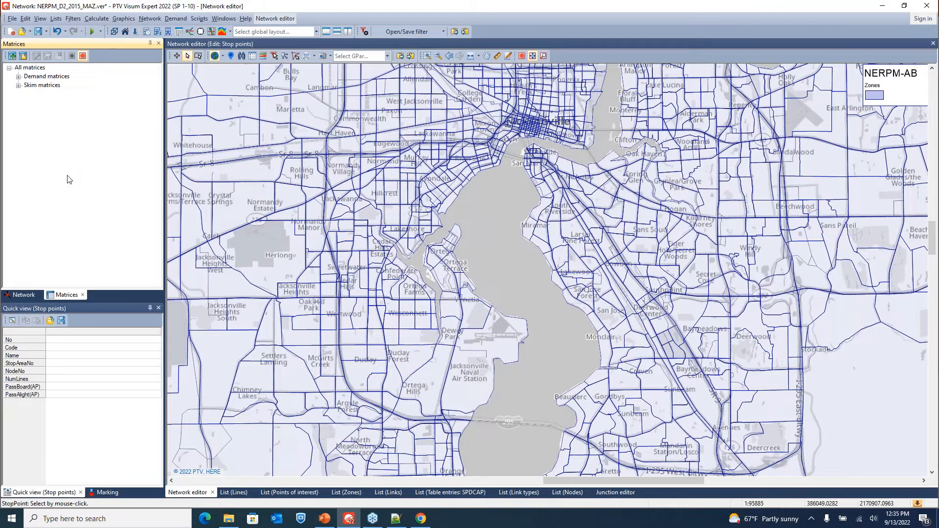
left_click(18, 77)
left_click(27, 85)
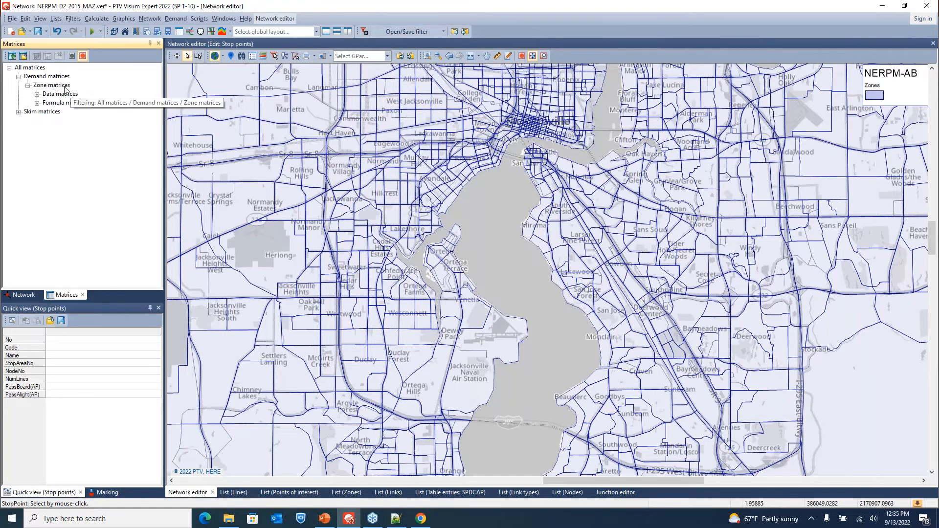
left_click(37, 94)
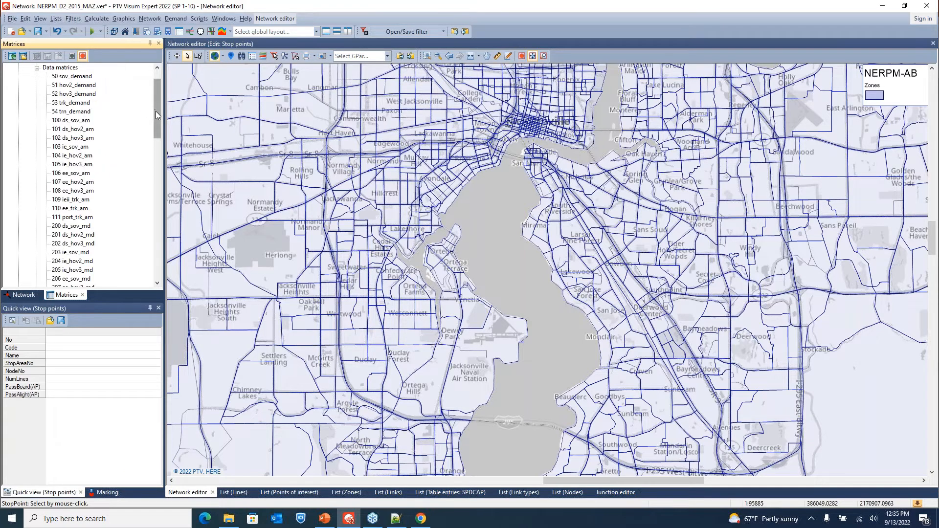
mouse_move(155, 114)
left_mouse_down()
mouse_move(150, 263)
mouse_move(141, 105)
left_mouse_up()
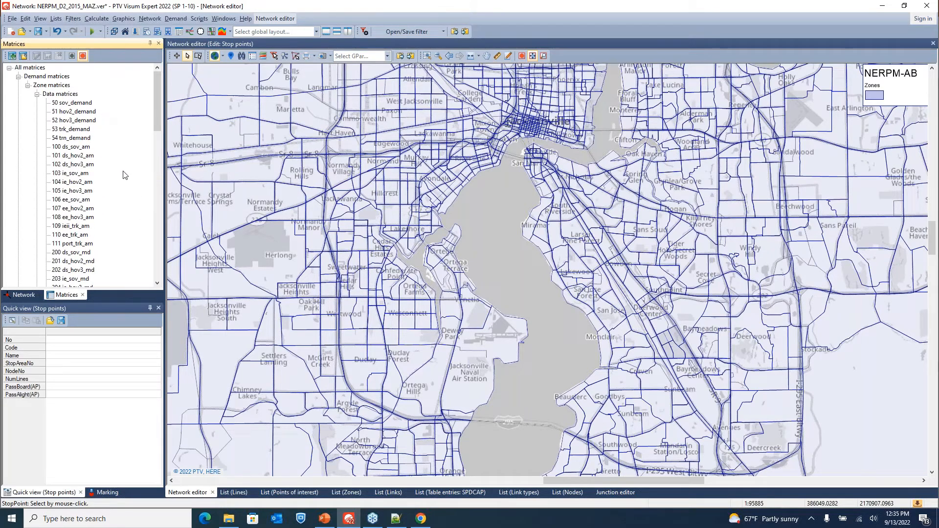
mouse_move(82, 155)
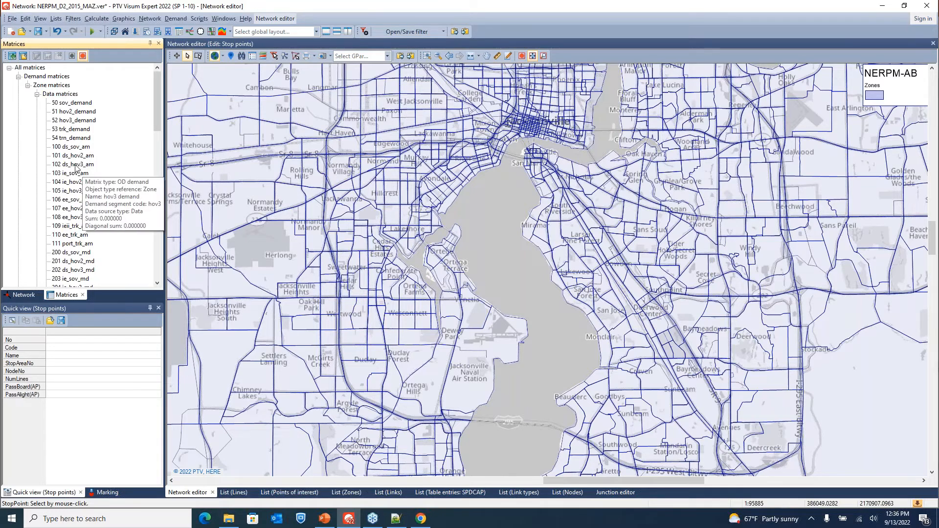
scroll(76, 167, "down", 3)
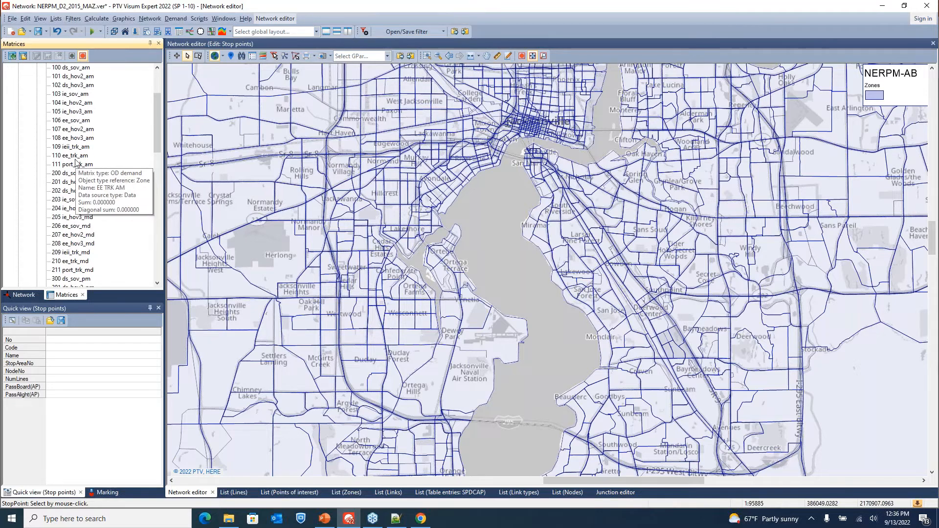
scroll(77, 159, "up", 3)
mouse_move(86, 115)
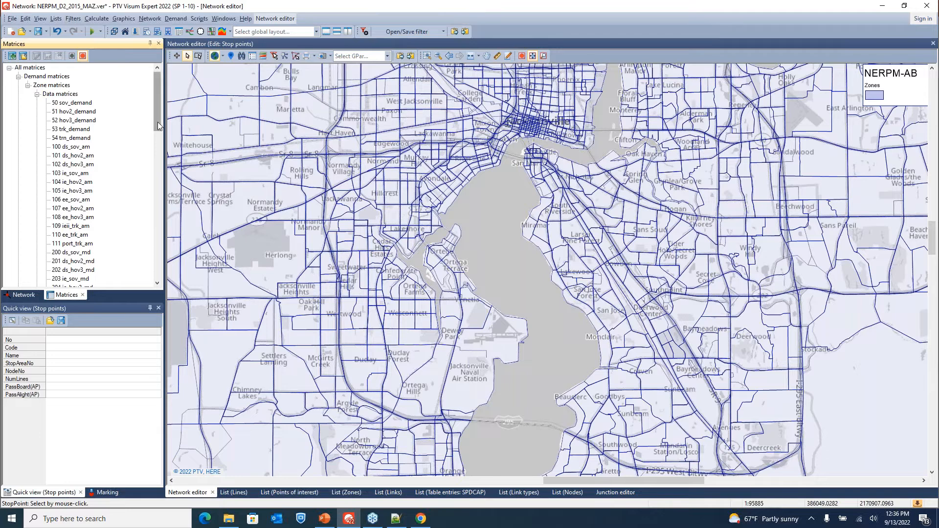
Look through the remaining demand data matrices and open matrix 50 sov_demand in the matrix editor.
left_click_drag(157, 125, 154, 252)
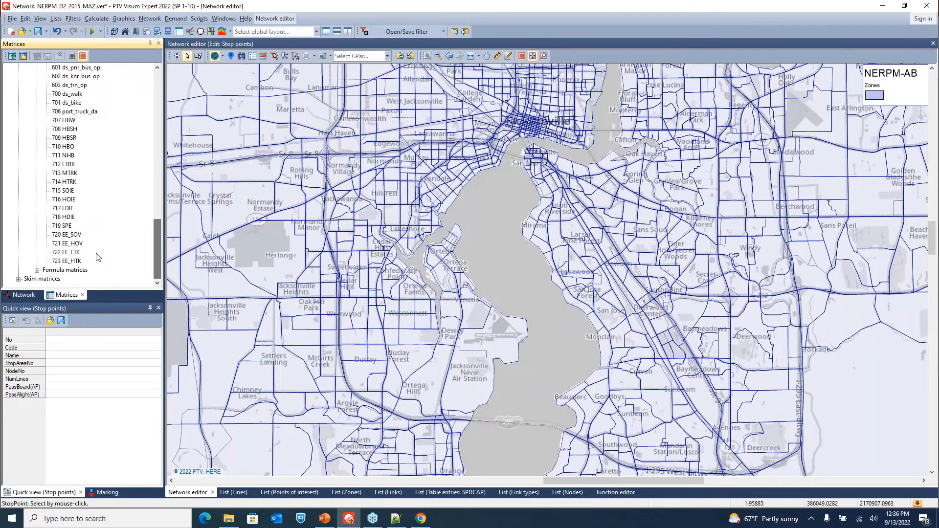
mouse_move(72, 254)
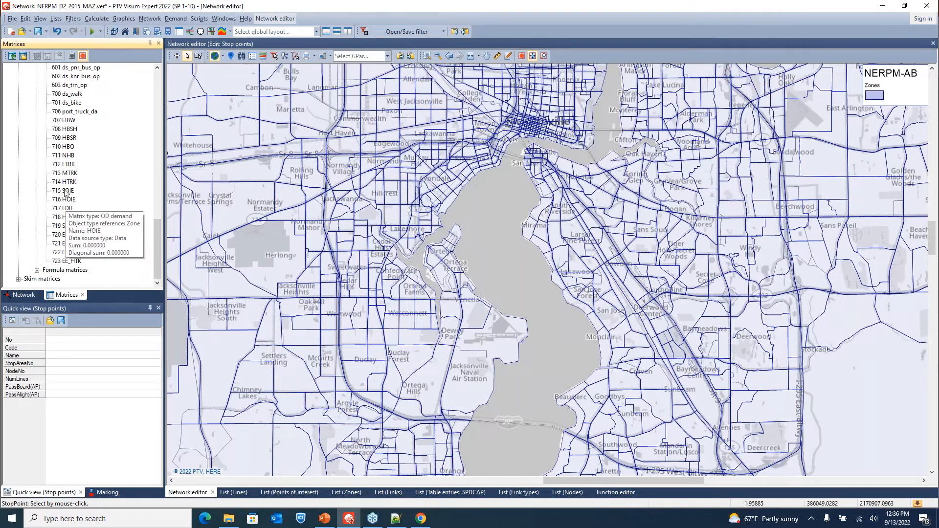
left_click_drag(157, 250, 158, 102)
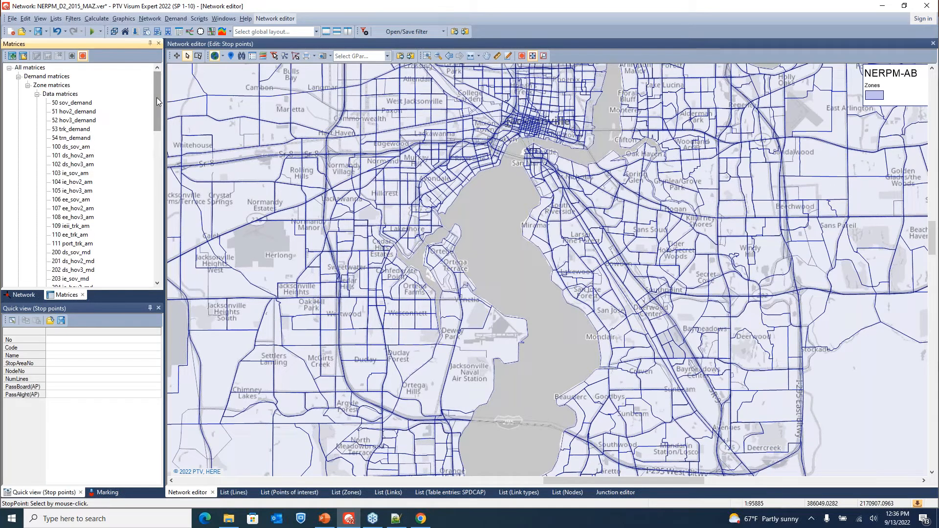
mouse_move(87, 122)
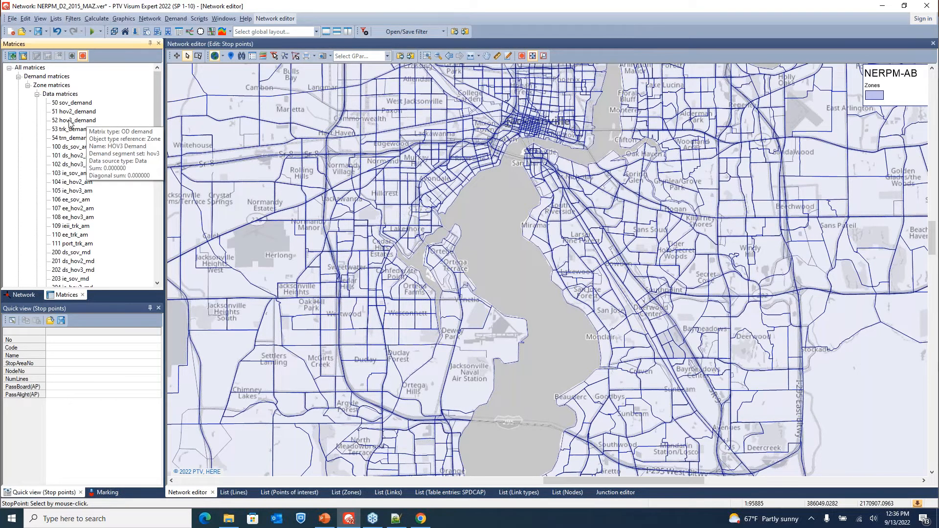
left_click(77, 103)
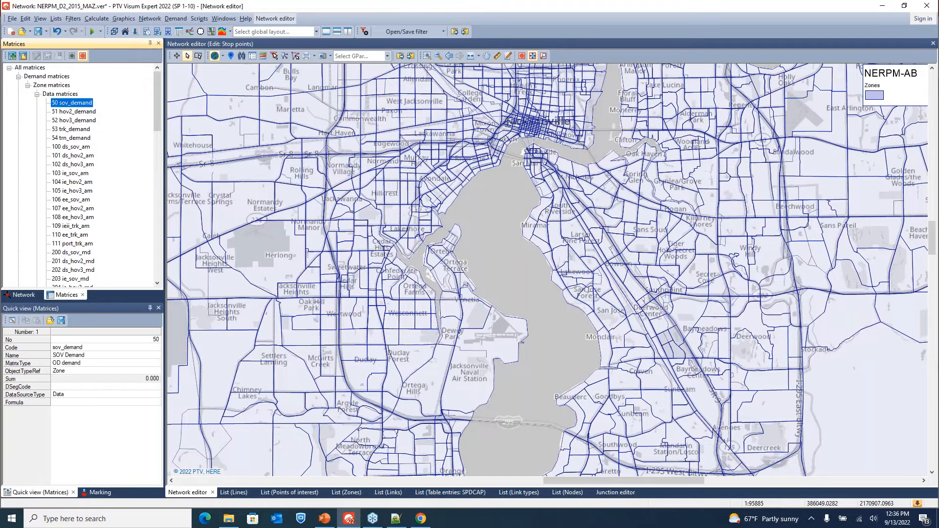
double_click(92, 103)
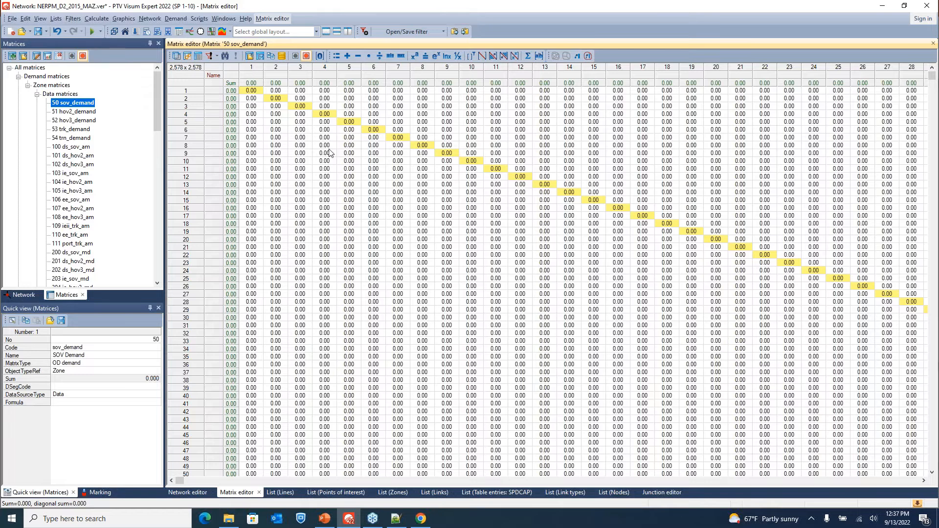
Review the operand choices for multiplying the SOV demand matrix, including selection by properties and a constant, without applying the operation.
left_click(368, 56)
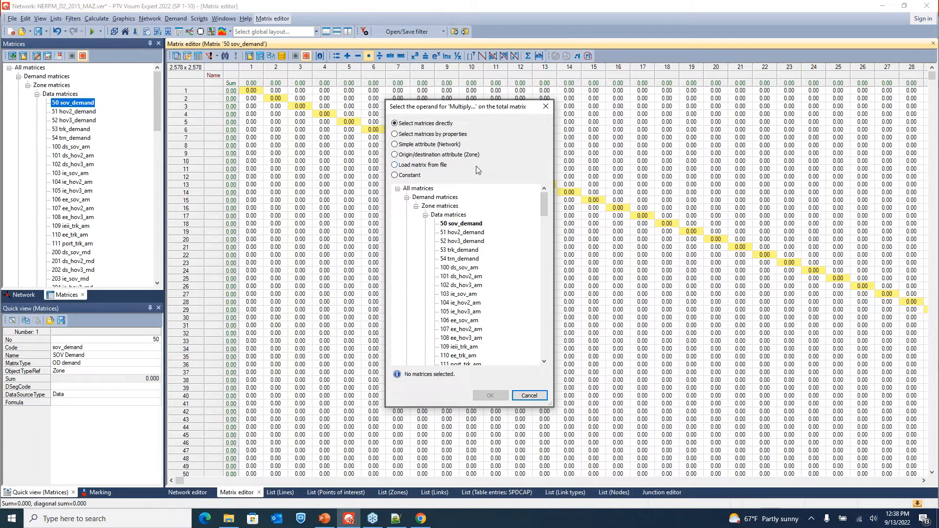
left_click(395, 134)
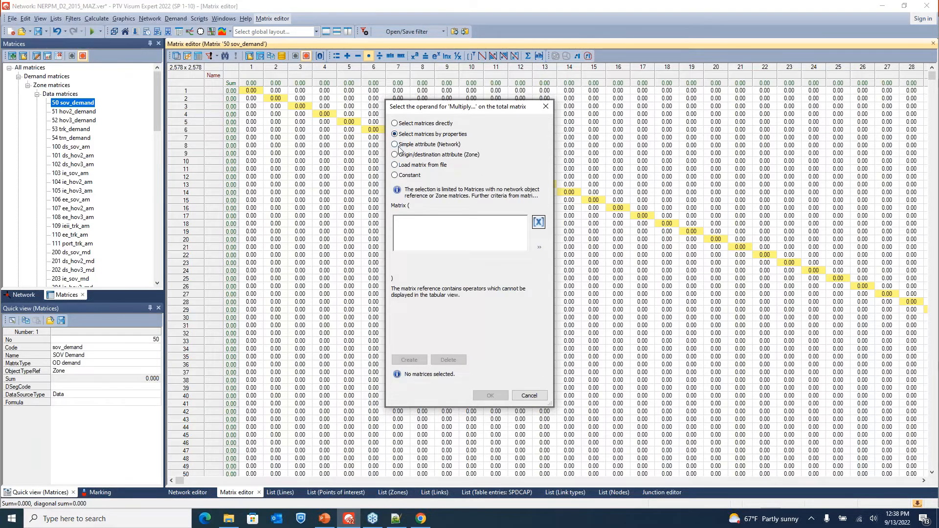
left_click(395, 176)
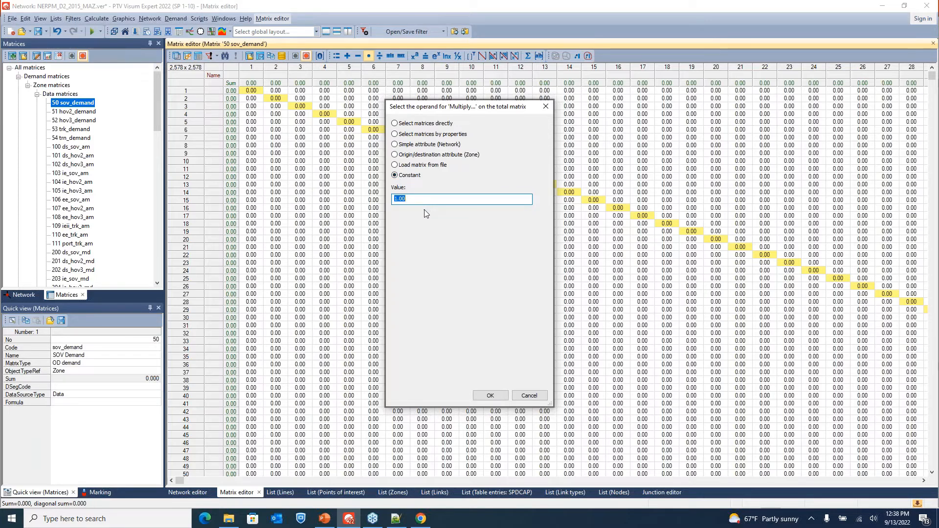
left_click(528, 398)
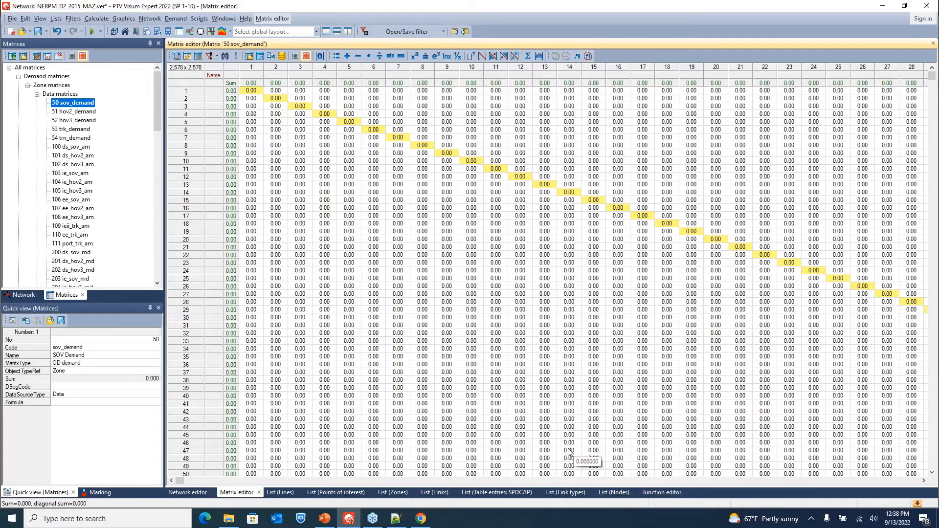
Open the procedure sequence and review the Miscellaneous and Matrices procedure types, including Combination of matrices and vectors, without adding a procedure.
left_click(137, 32)
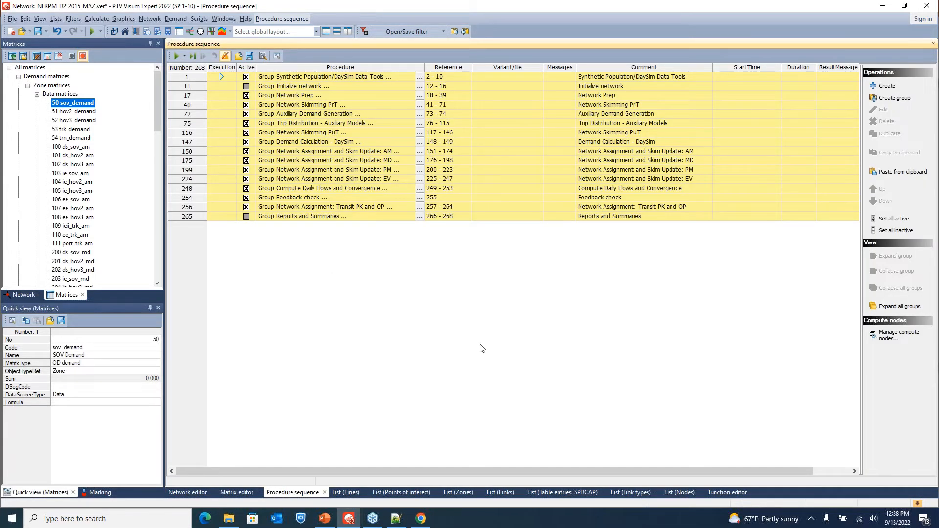
left_click(888, 86)
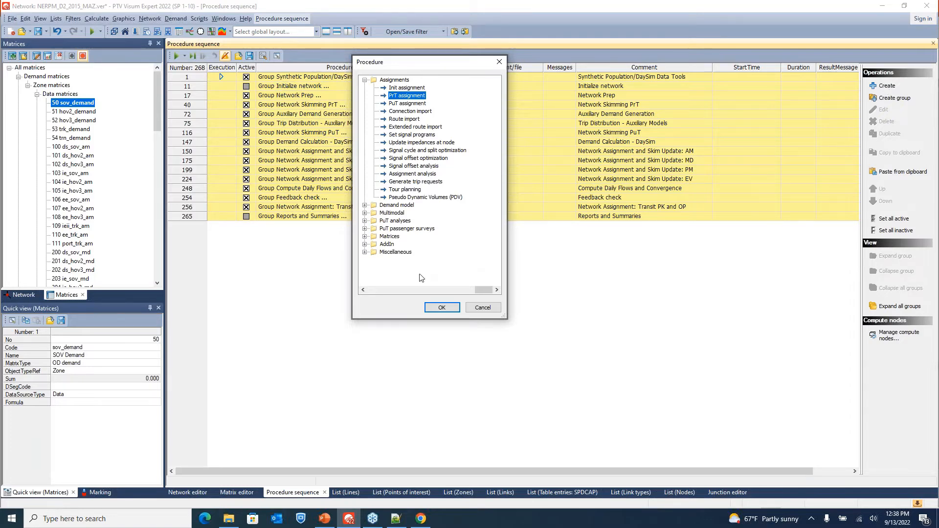
left_click(364, 253)
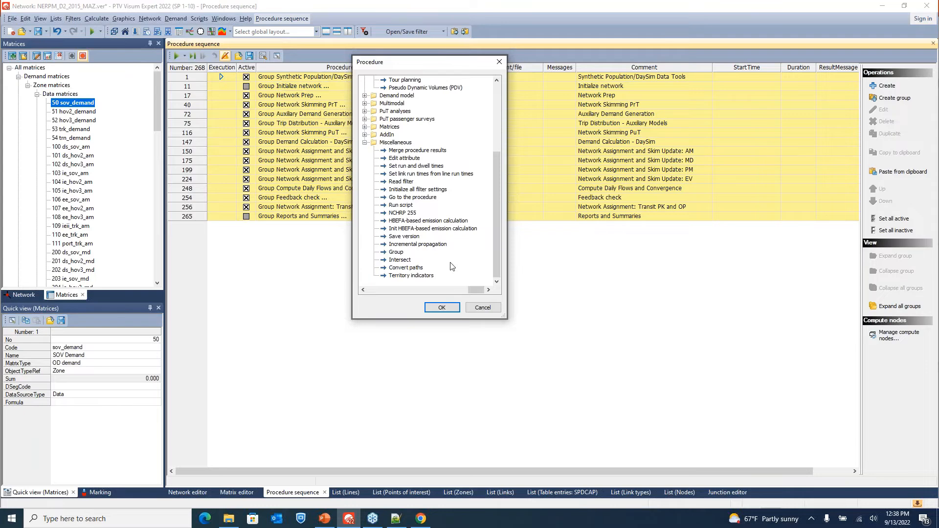
left_click(365, 128)
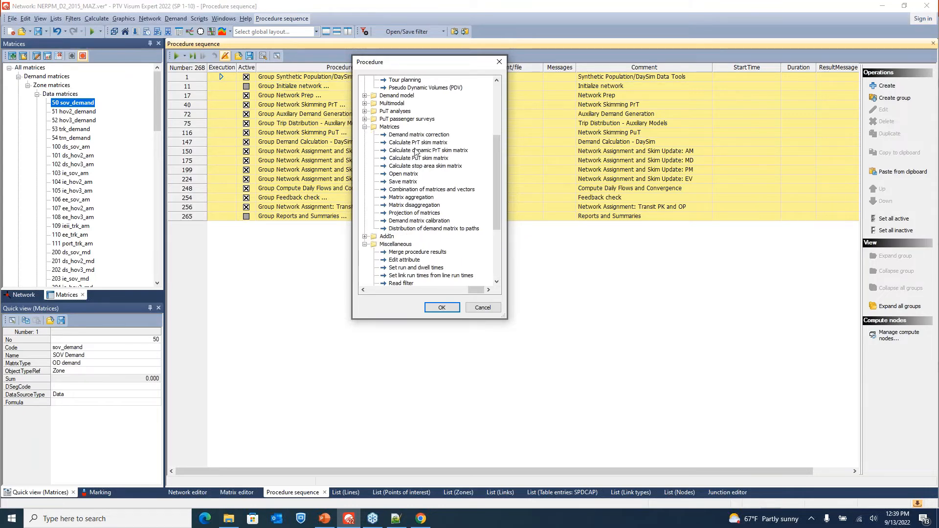
left_click(437, 191)
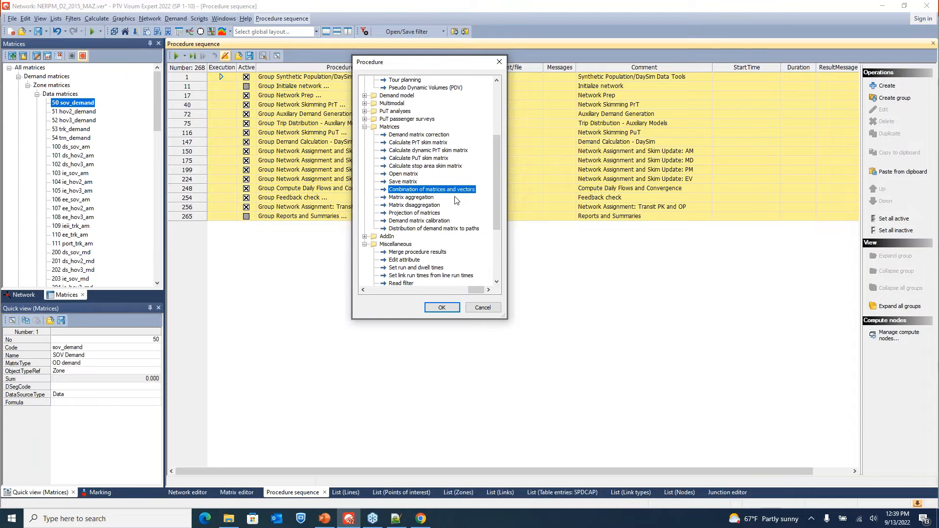
left_click(483, 308)
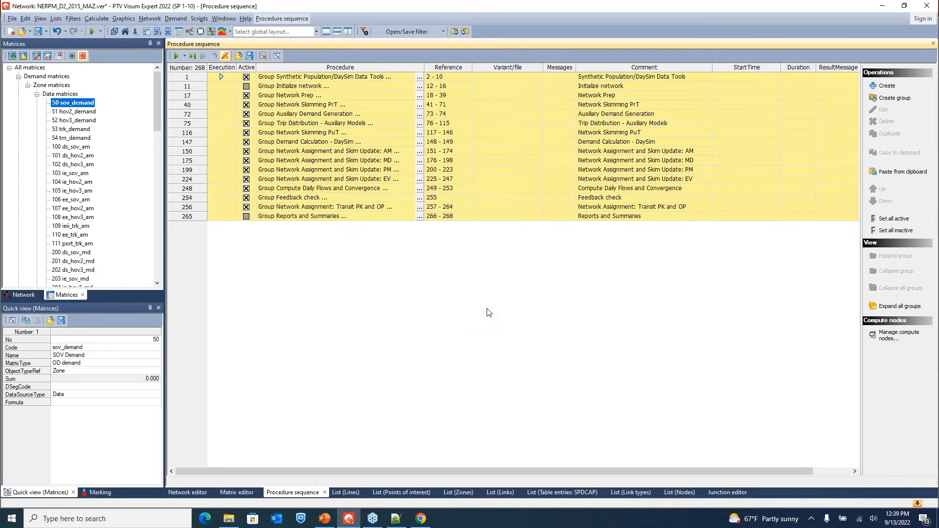
Expand the Network Assignment and Skim Update: AM group and inspect the matrix formula of its Set SOV demand for AM procedure.
double_click(188, 152)
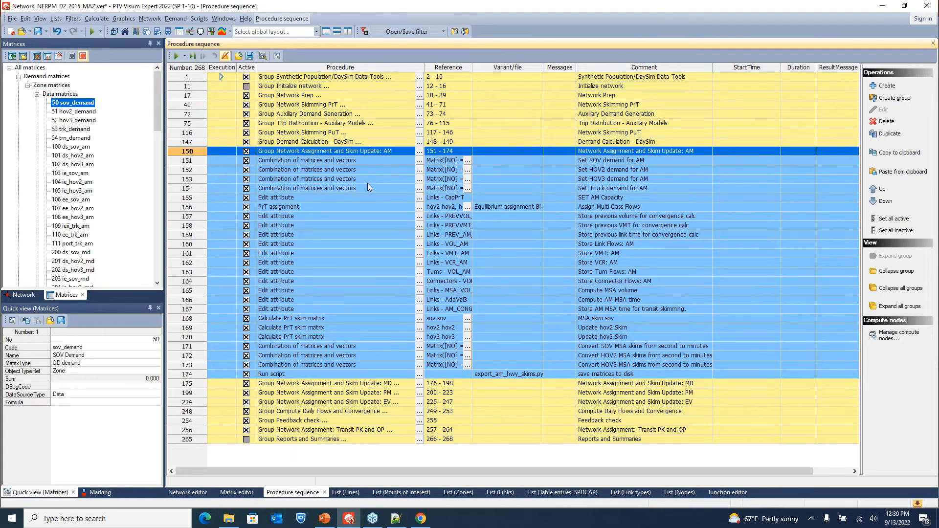
left_click(366, 187)
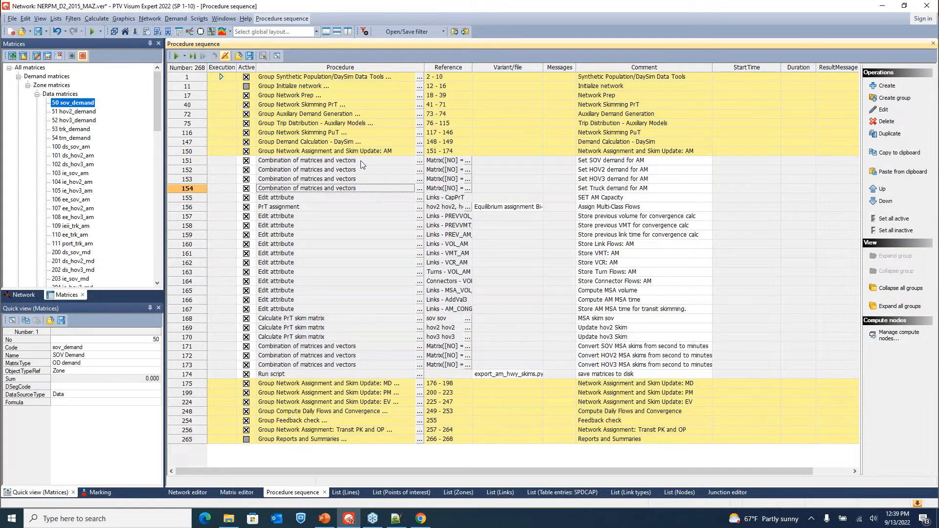
left_click(365, 171)
left_click(367, 177)
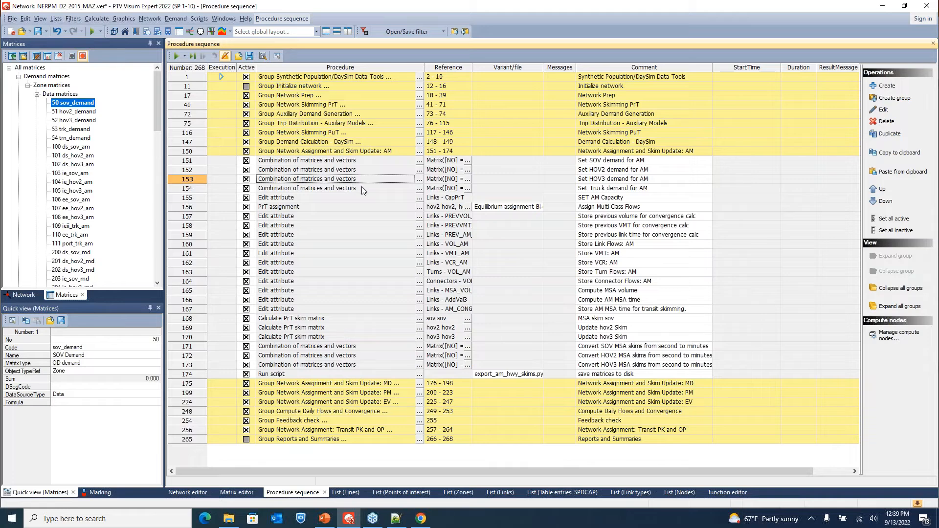
left_click(363, 189)
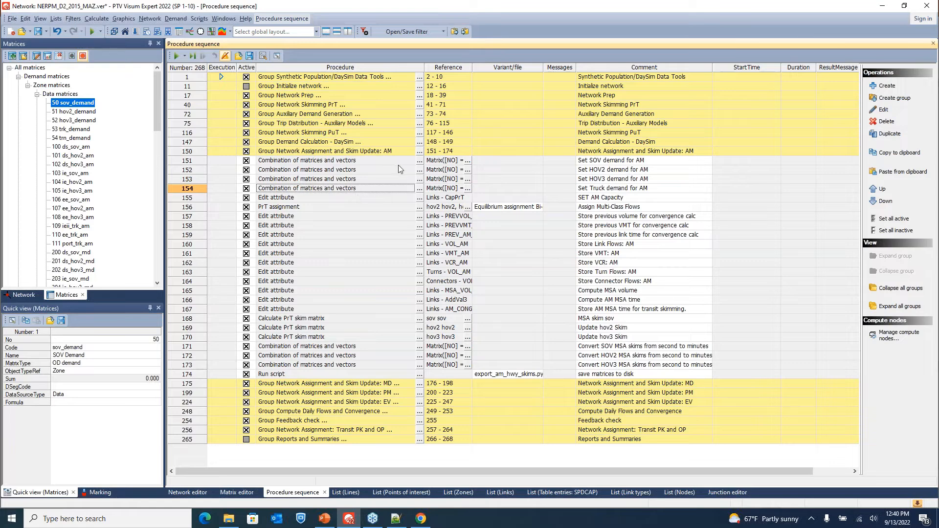
left_click(469, 161)
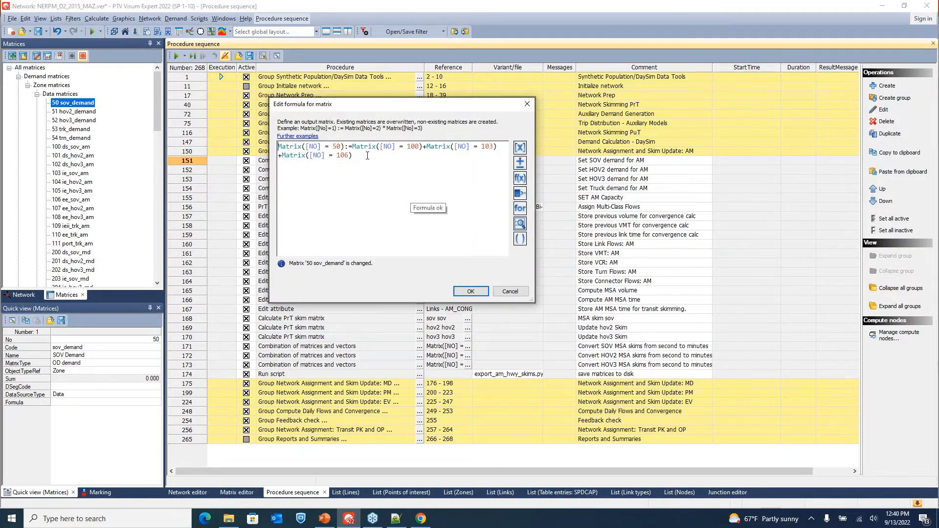
left_click(516, 292)
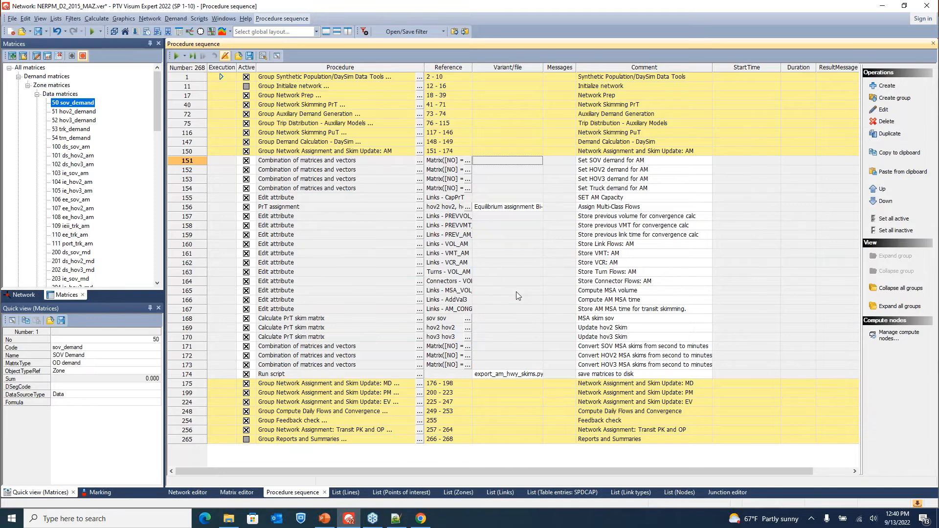
Collapse the demand zone matrices, expand the skim data matrices and open matrix 7 TTC (sov sov) in the matrix editor.
key("alt+Tab")
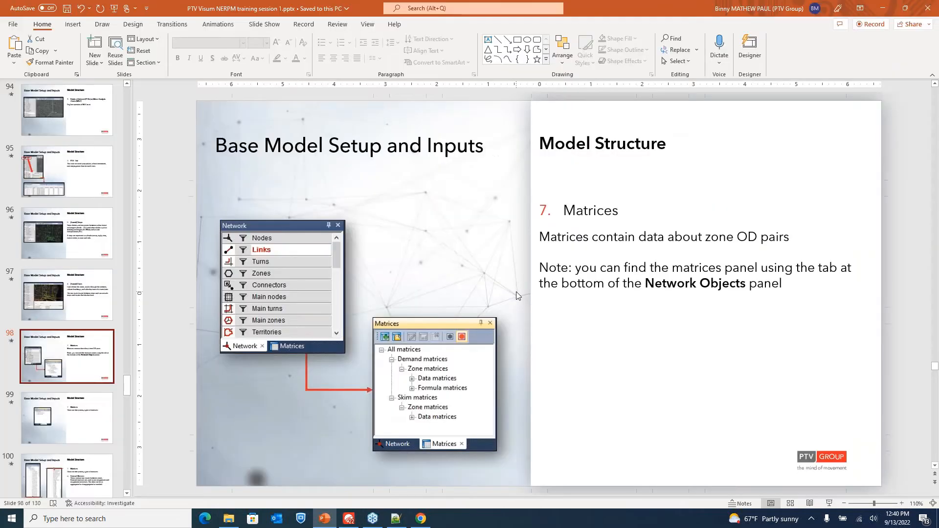
key("alt+Tab")
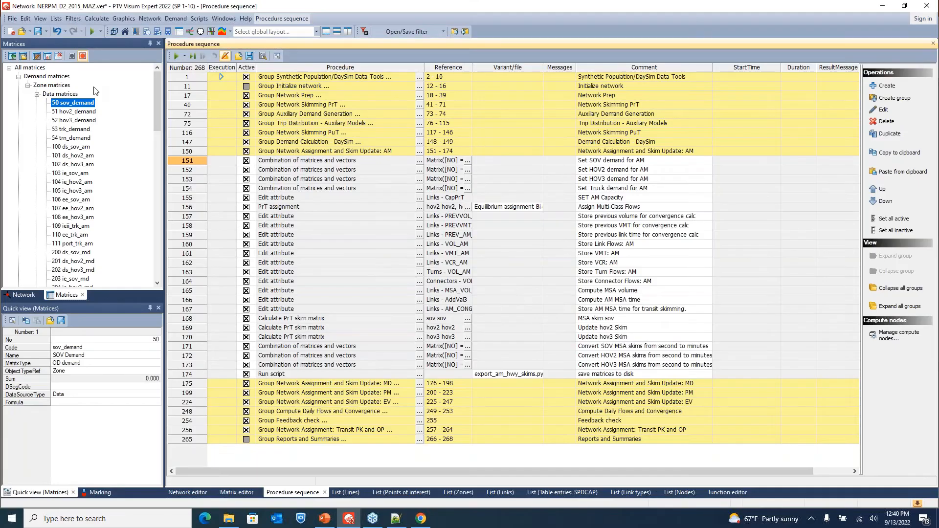
left_click(29, 86)
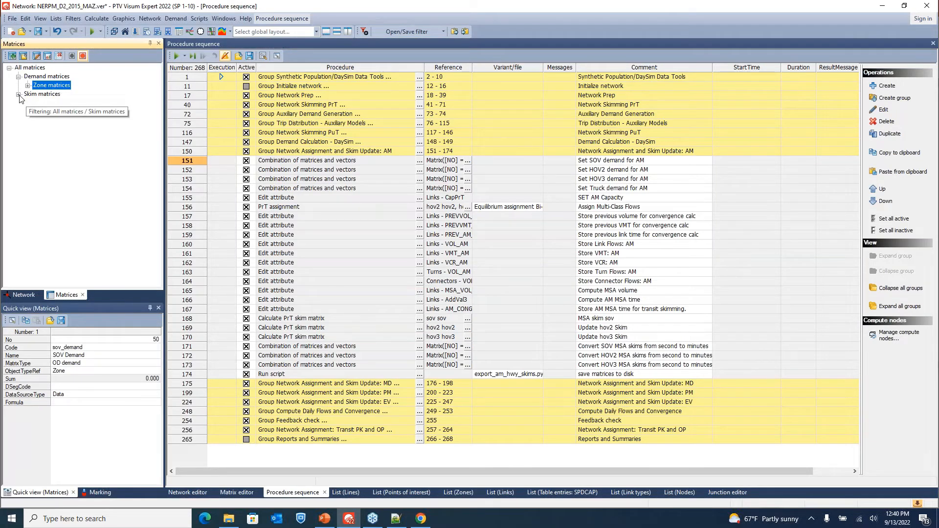
left_click(19, 94)
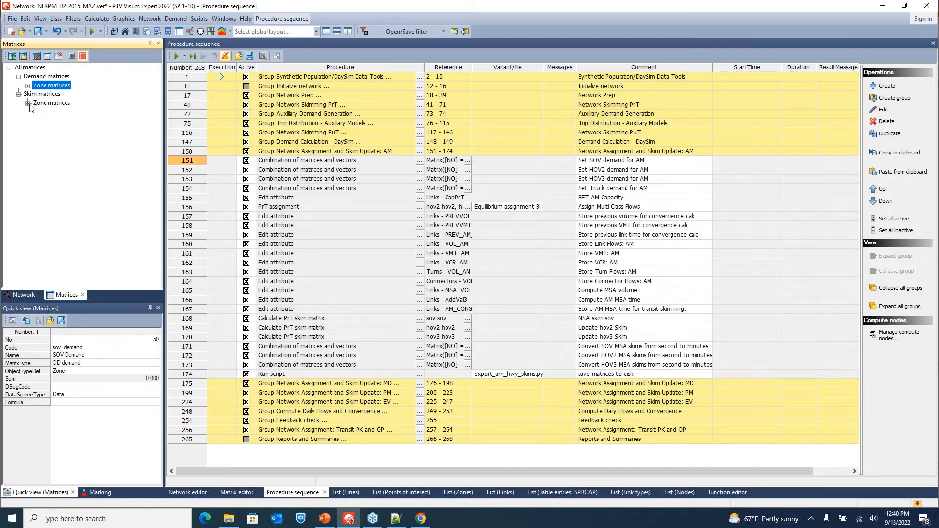
left_click(28, 104)
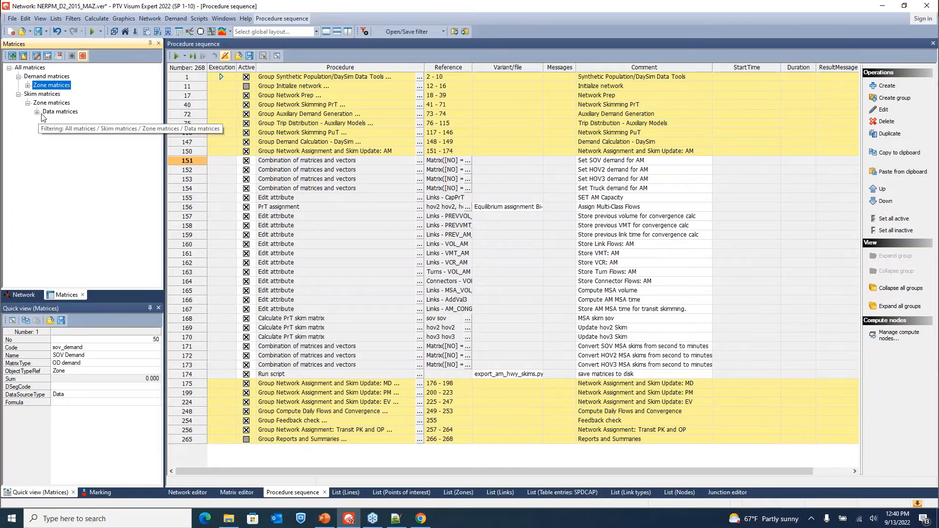
left_click(37, 112)
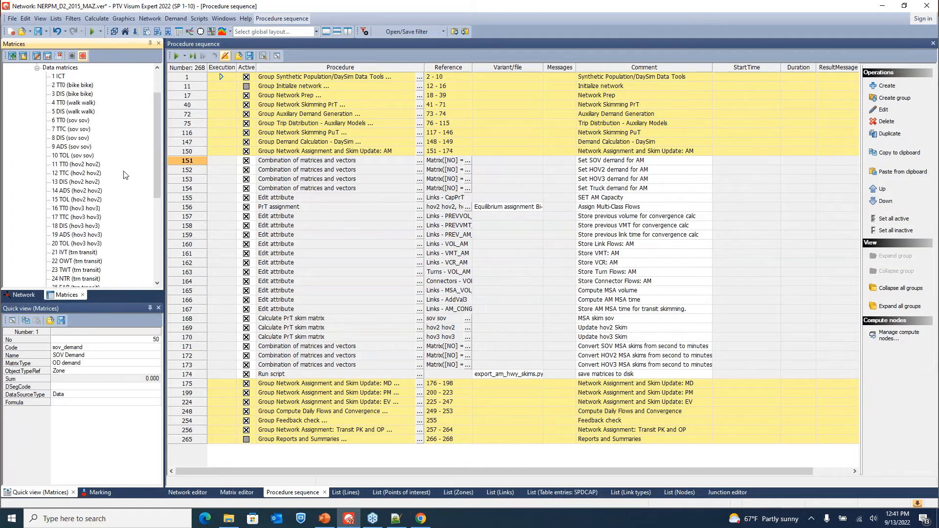
double_click(77, 130)
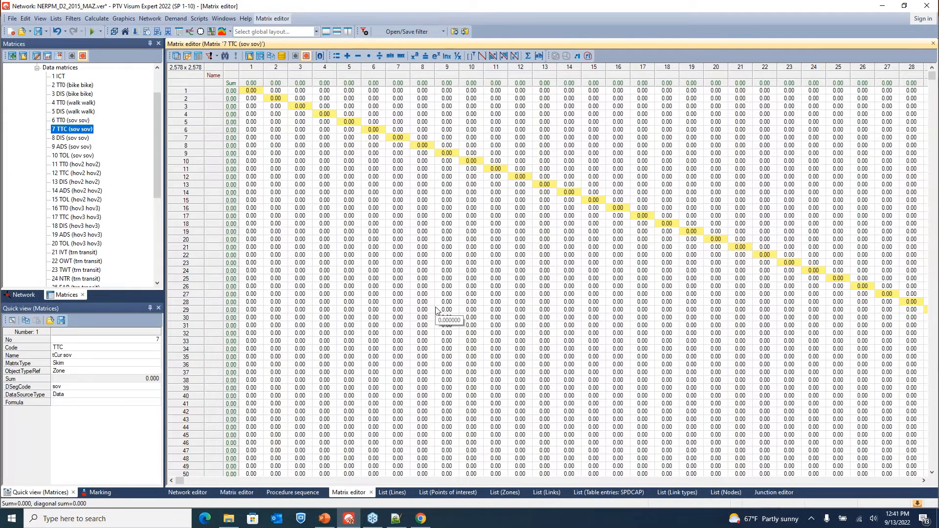
Switch to the PowerPoint training deck and present the Matrices slides up to the one about highlighting a selected cell's zone pair.
key("alt+Tab")
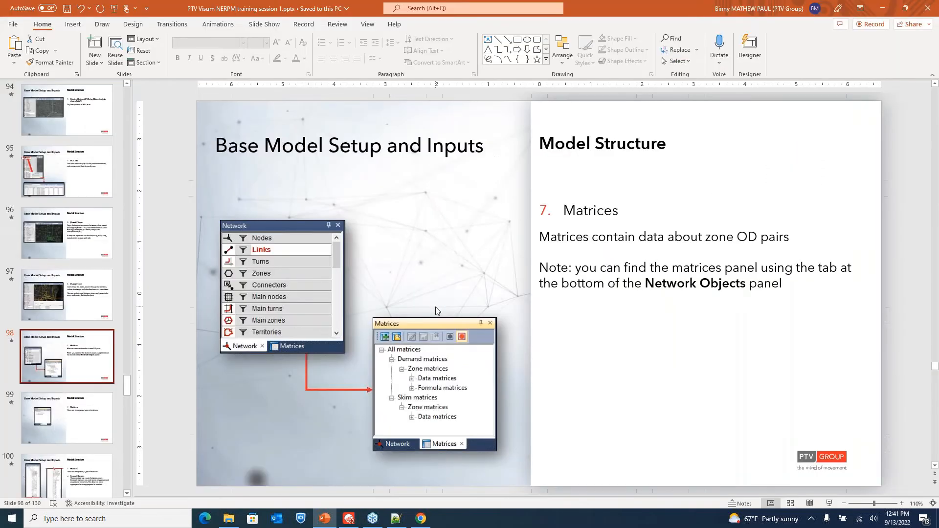
left_click(830, 503)
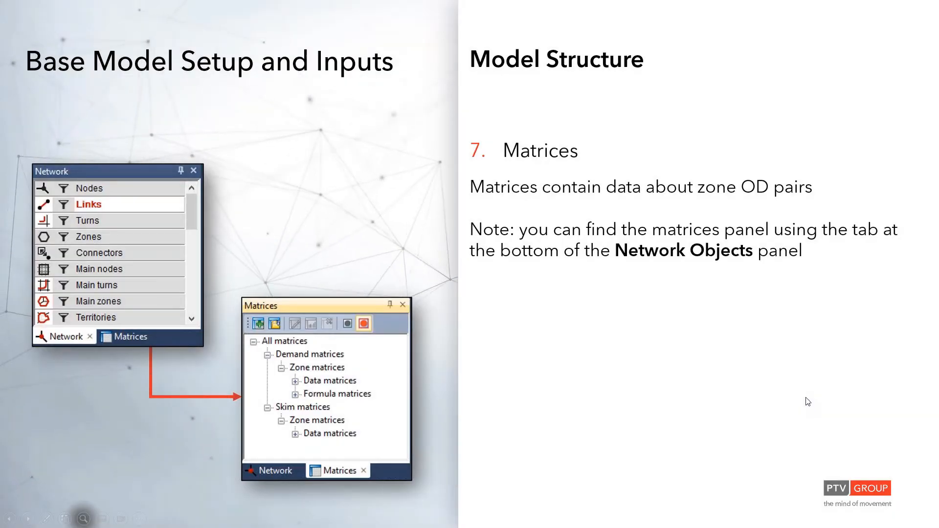
left_click(806, 398)
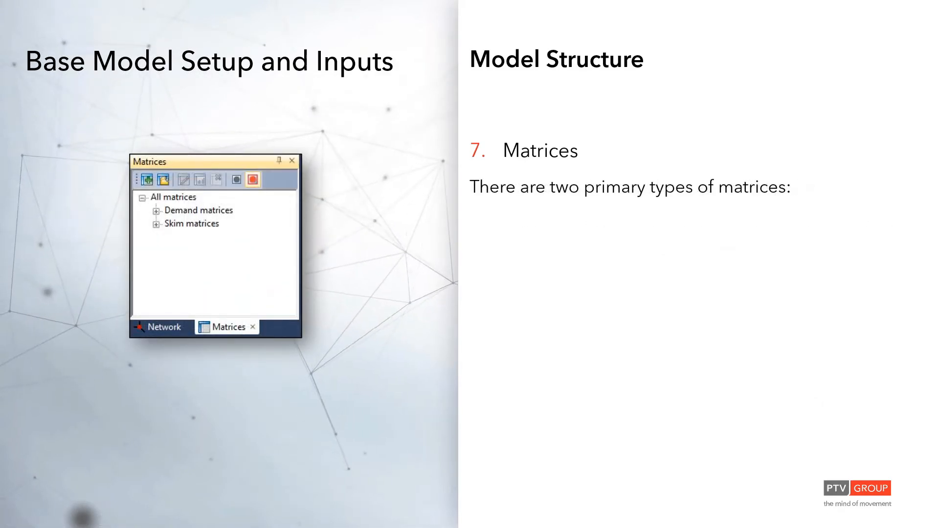
left_click(808, 402)
key("Right")
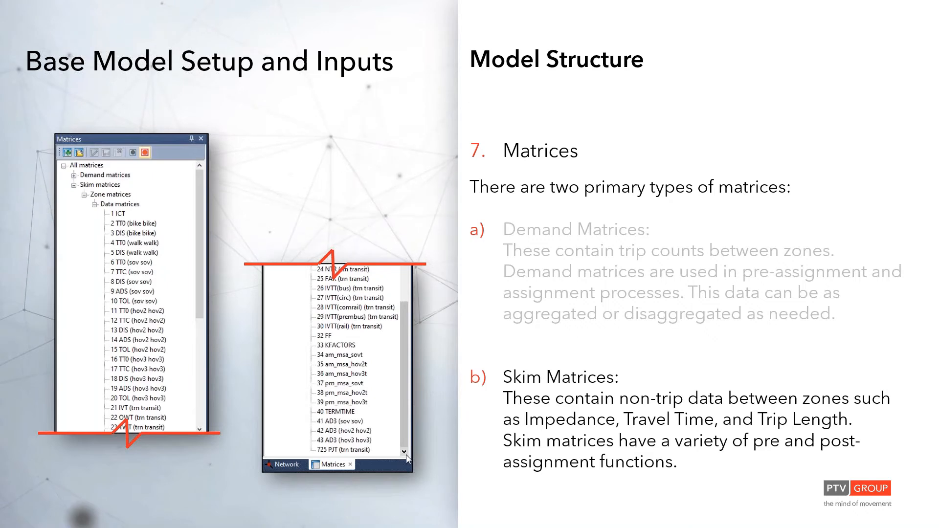
key("Right")
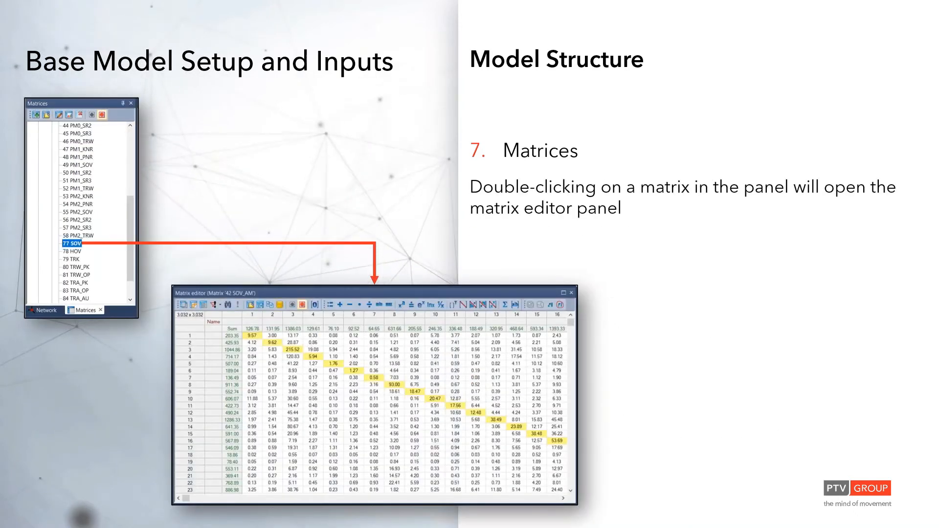
key("Right")
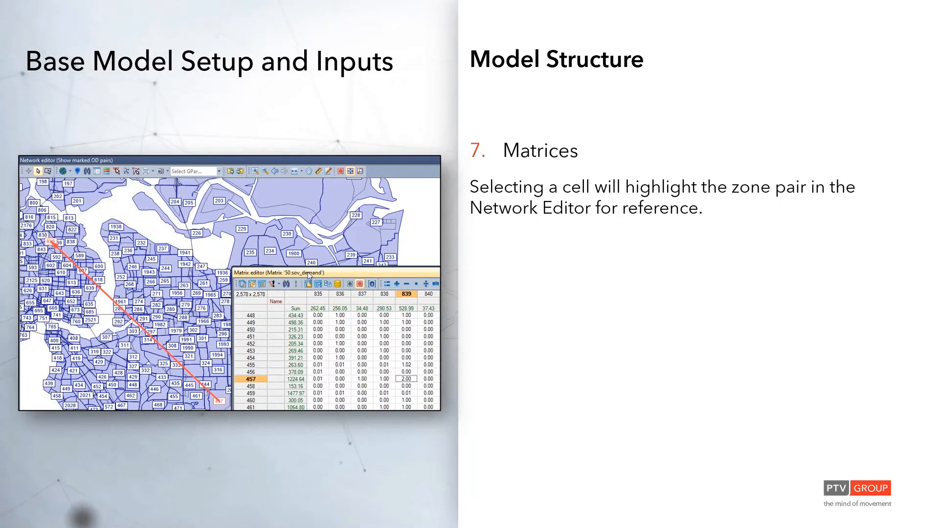
Switch back to PTV Visum and close the procedure sequence, matrix 7 editor, lists and junction editor, keeping the network editor and matrix 50 sov_demand.
key("alt+Tab")
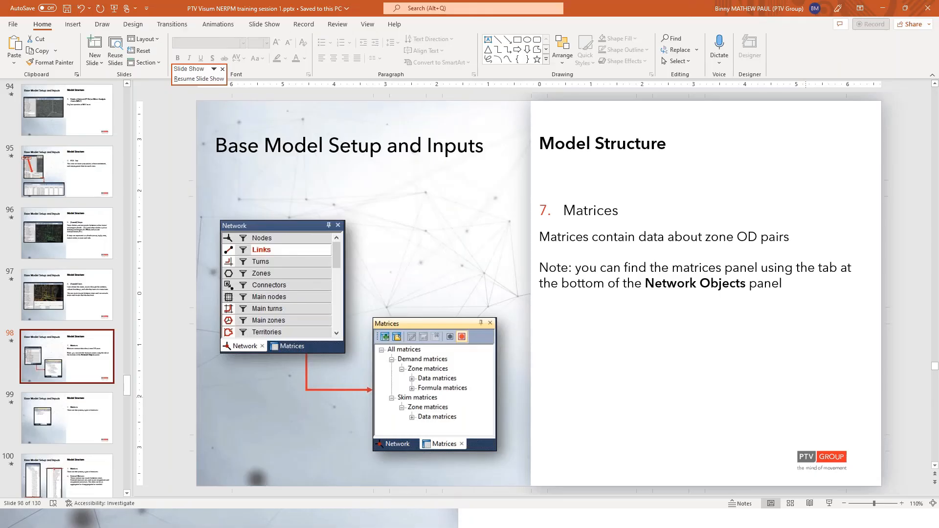
key("alt+Tab")
key("alt+Tab")
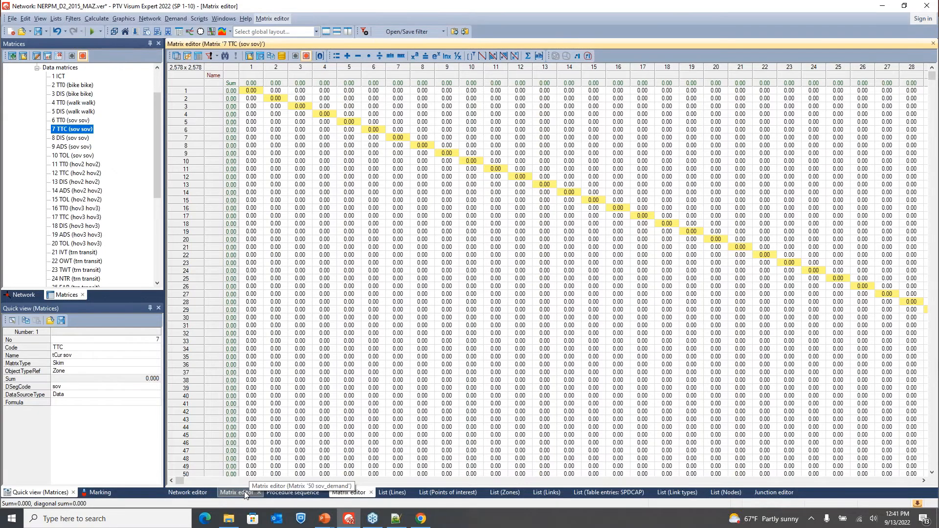
left_click(293, 493)
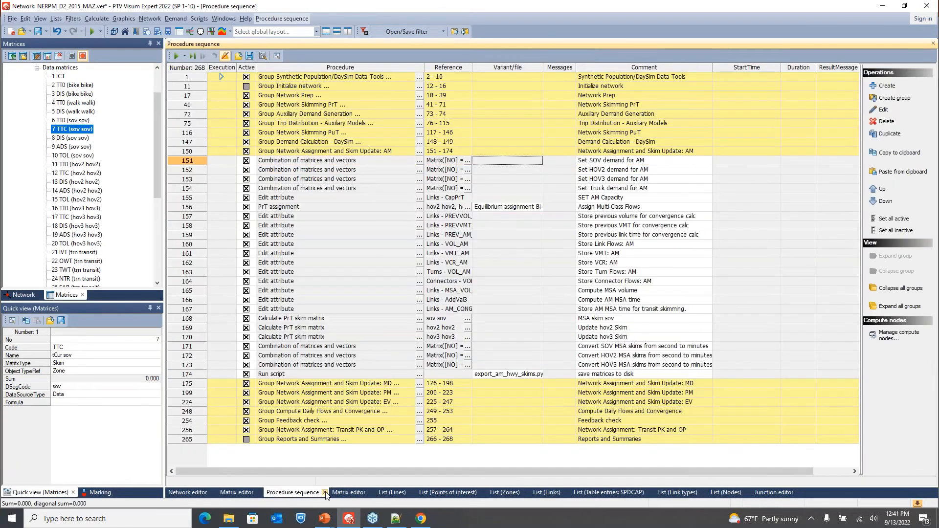
left_click(325, 493)
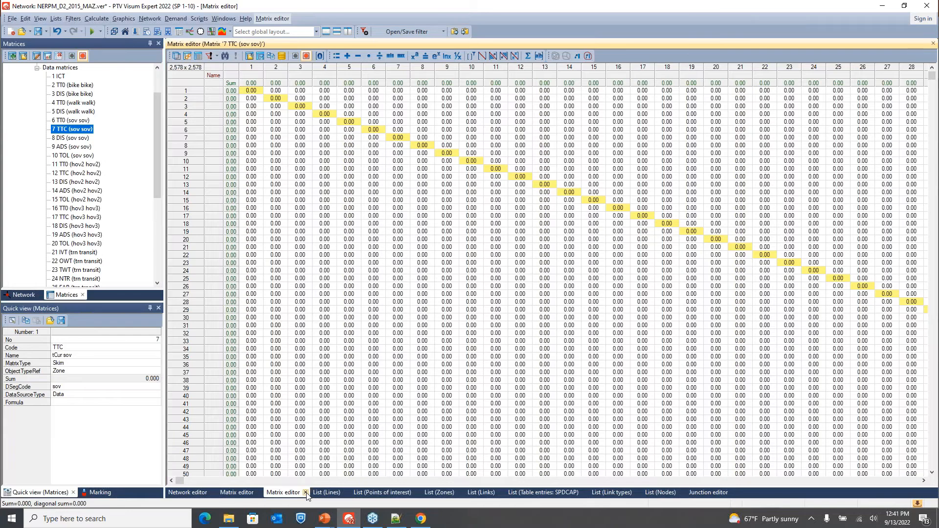
left_click(305, 492)
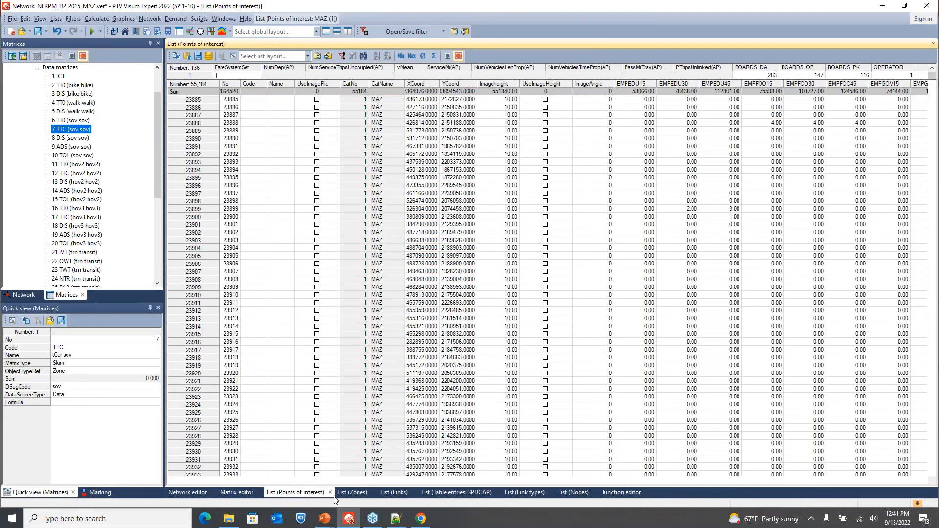
left_click(330, 493)
left_click(300, 493)
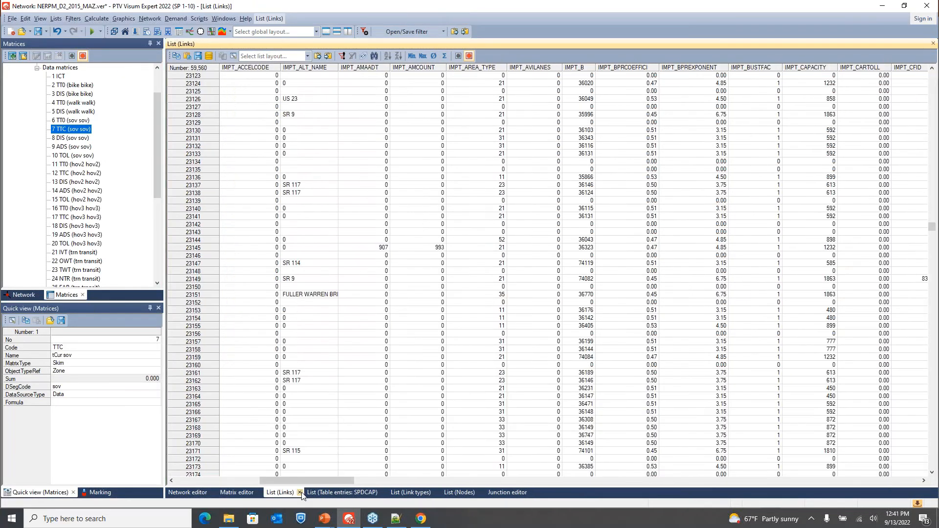
left_click(300, 493)
left_click(345, 493)
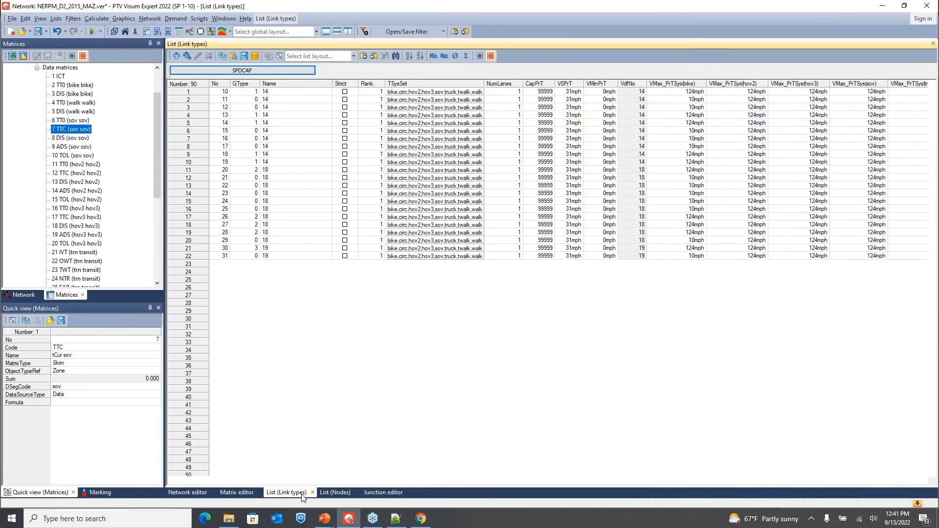
left_click(312, 492)
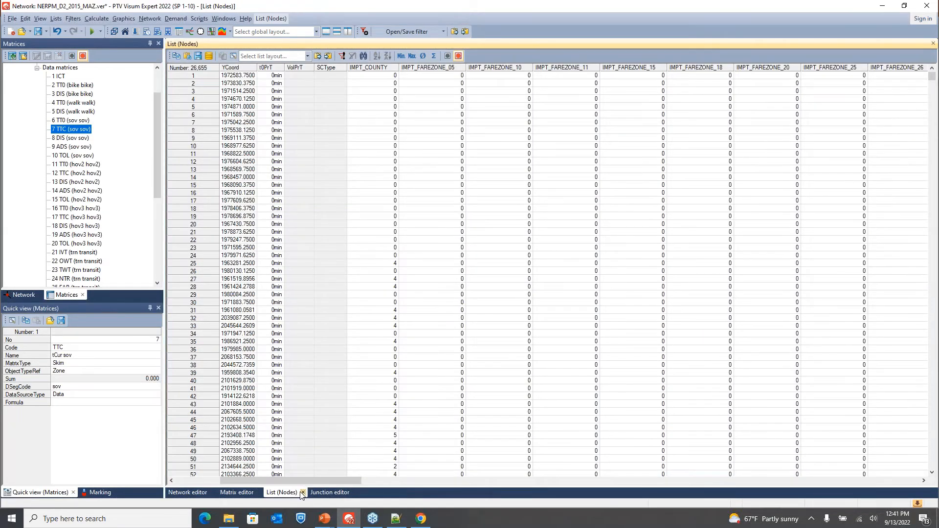
left_click(303, 493)
left_click(311, 492)
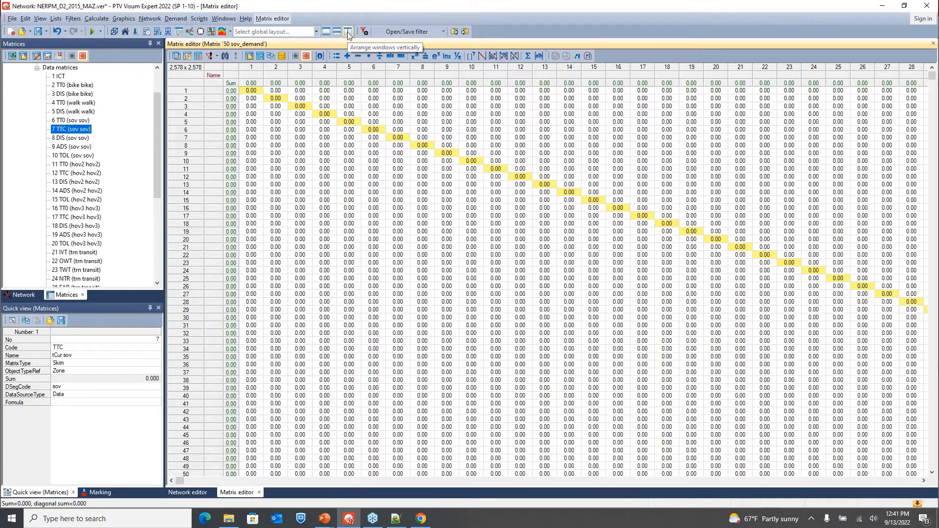
Arrange the windows vertically with a wider network editor and select matrix 50 cells such as 8–3 and 24–5 to highlight their zone pairs.
left_click(347, 31)
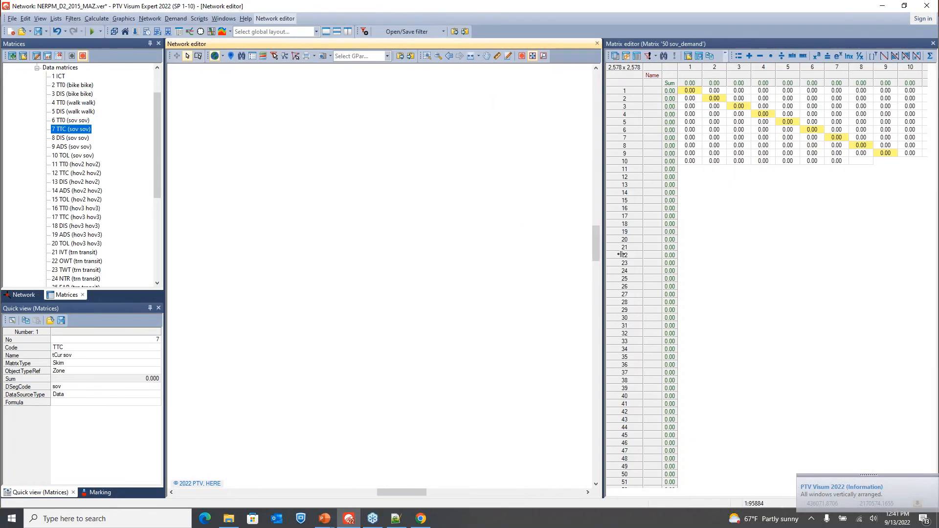
left_click_drag(621, 254, 622, 254)
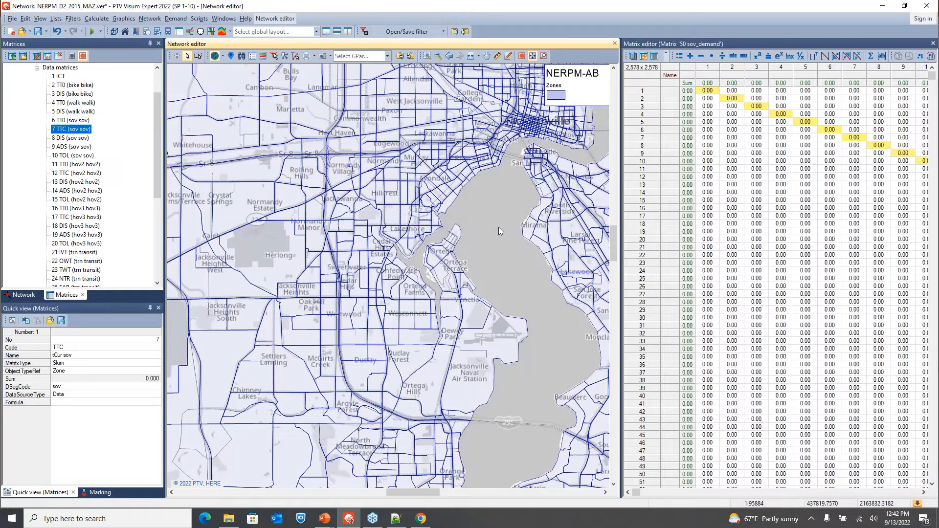
left_click(757, 145)
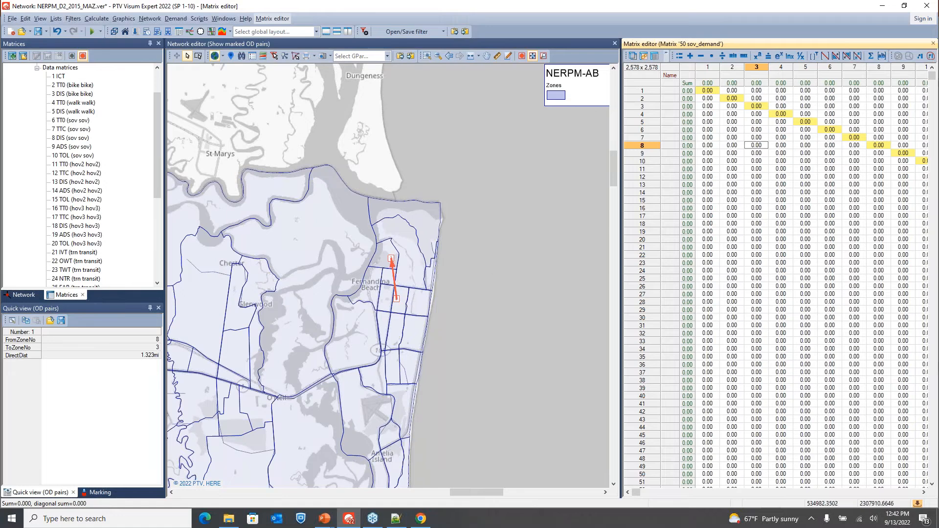
left_click(808, 224)
left_click(803, 270)
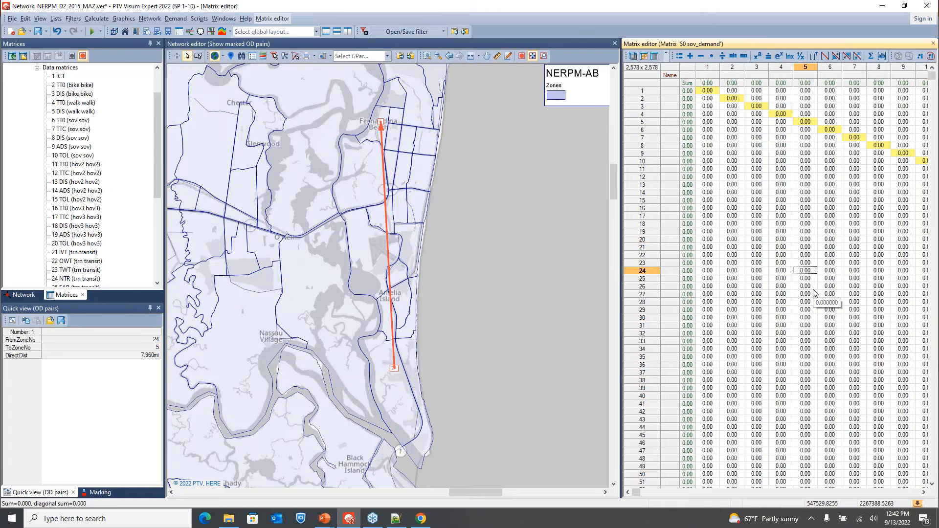
Switch to the PowerPoint training deck, resume the slide show and advance to the Matrices slide about developing matrices through imports.
key("alt+Tab")
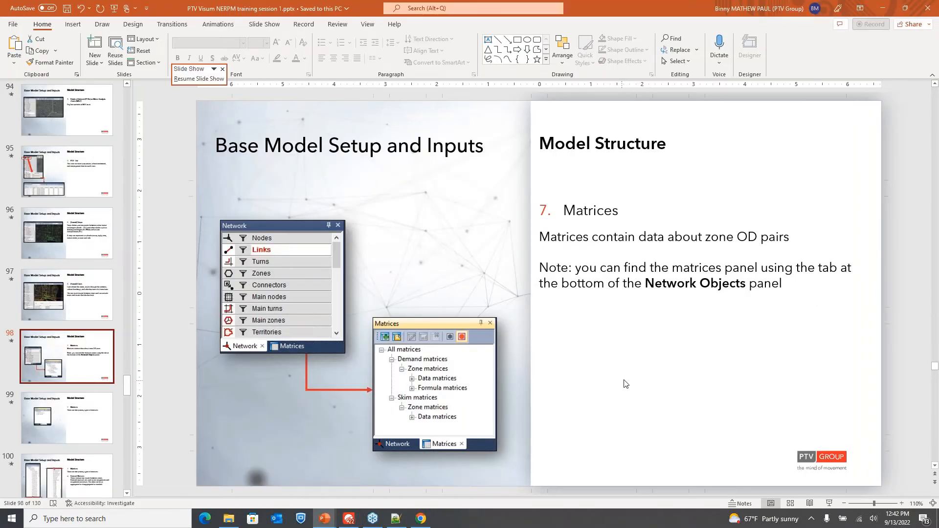
left_click(828, 504)
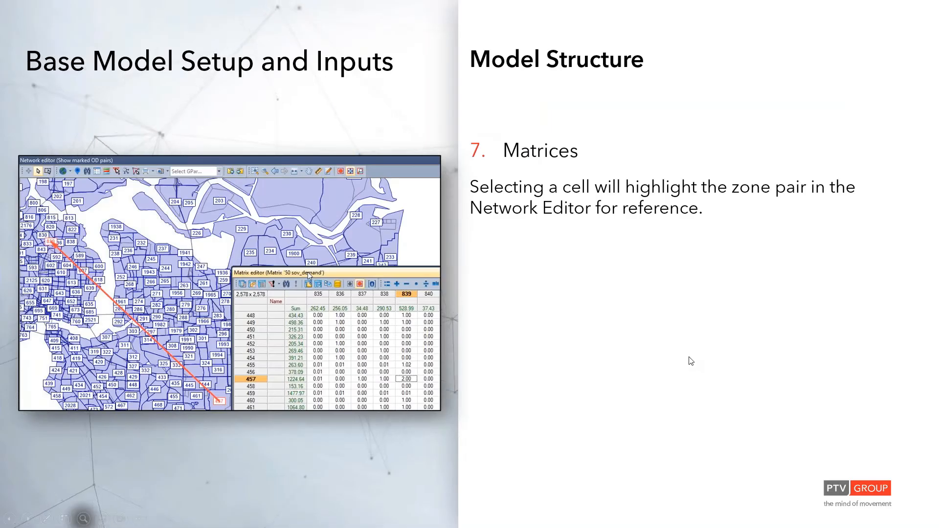
left_click(691, 361)
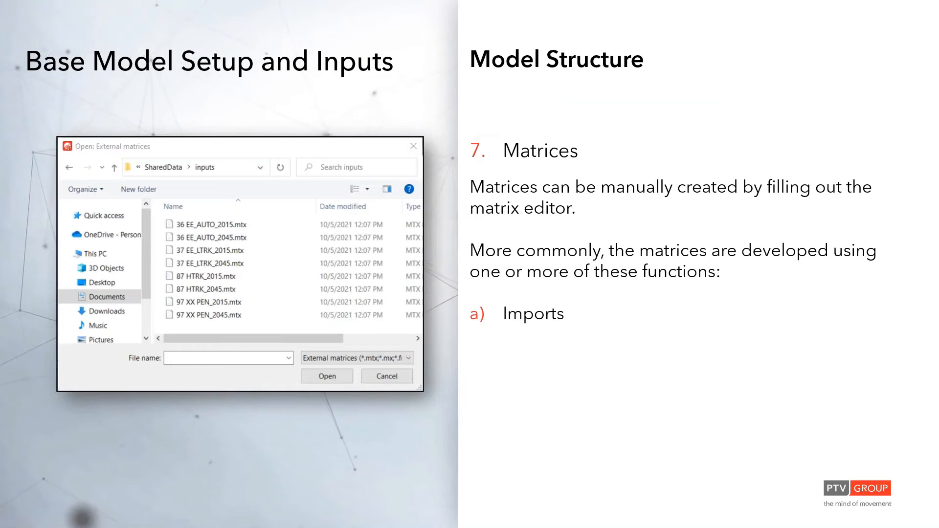
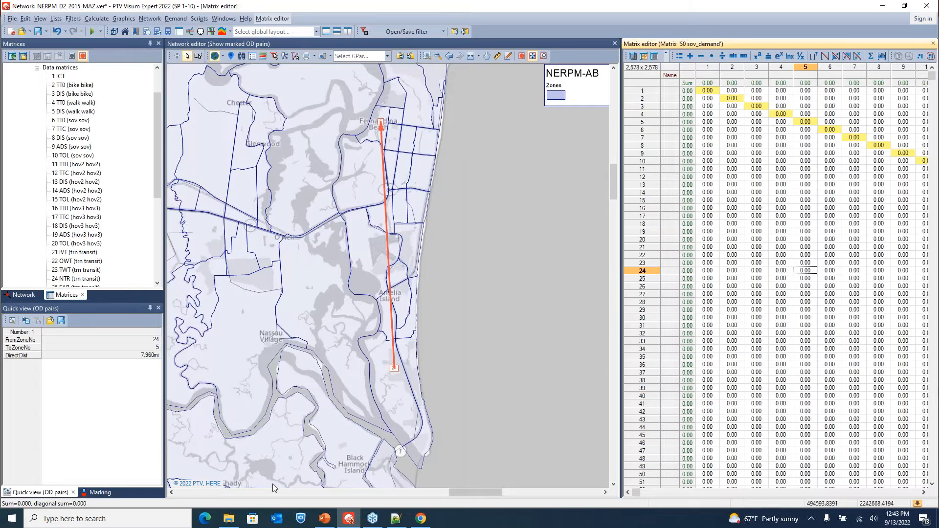
Back in PTV Visum, undock the matrix 50 editor and clear it from the workspace, and show the network objects list.
double_click(849, 43)
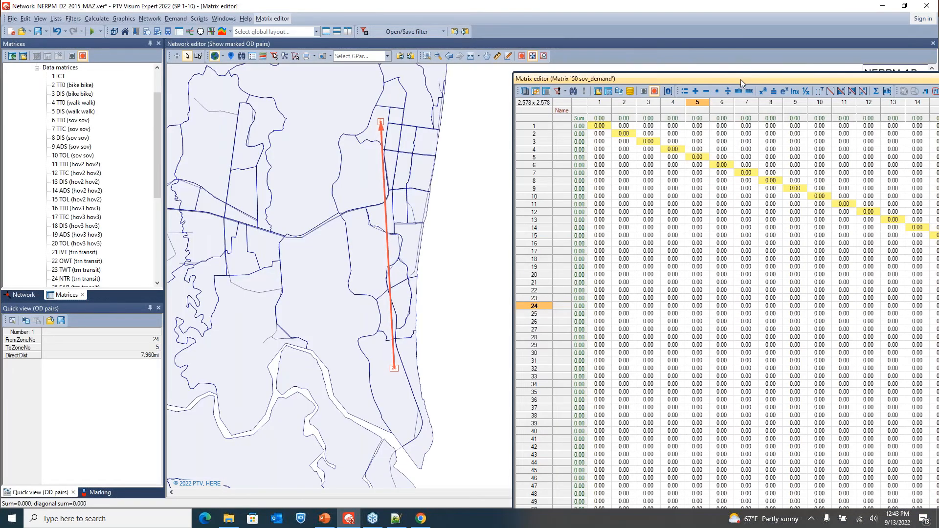
left_click_drag(741, 51, 345, 103)
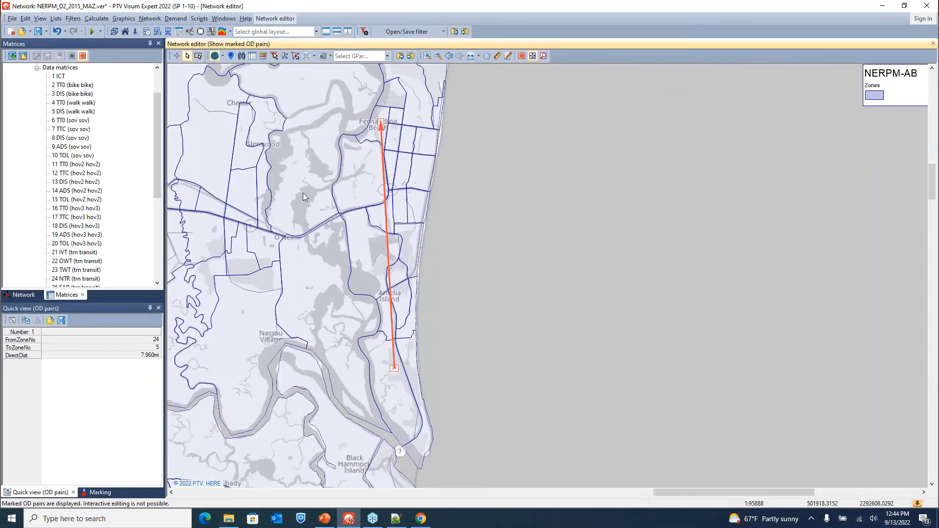
left_click(22, 295)
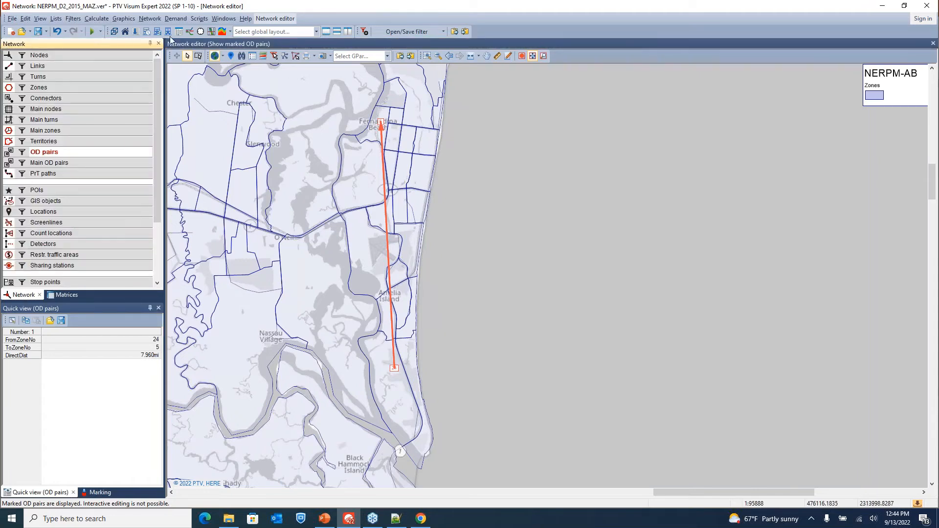
Review the model's transport systems, modes and demand segments, widening the modes' Code column, and leave without saving changes.
left_click(174, 20)
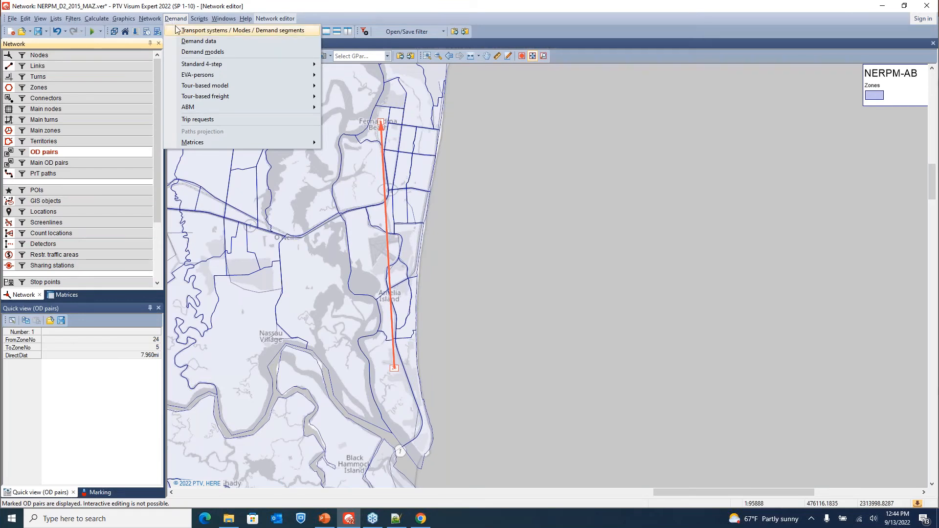
left_click(310, 31)
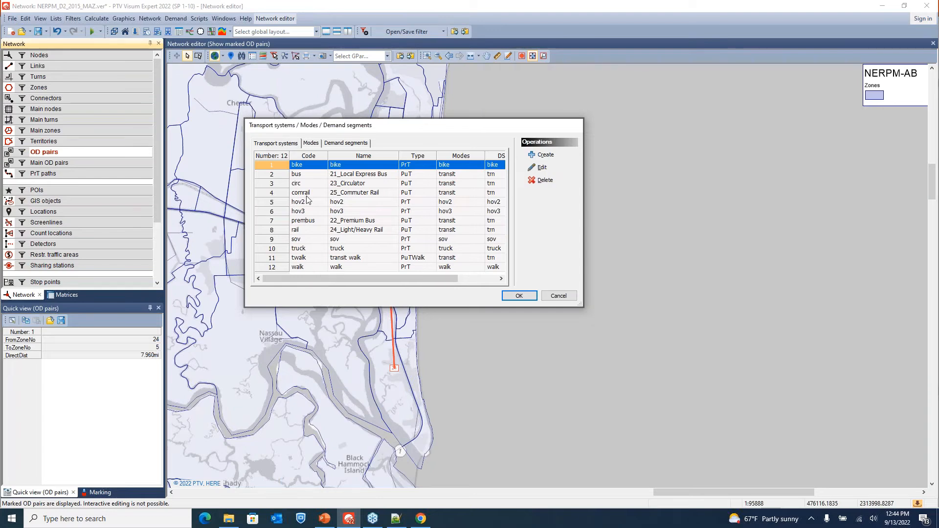
left_click(311, 143)
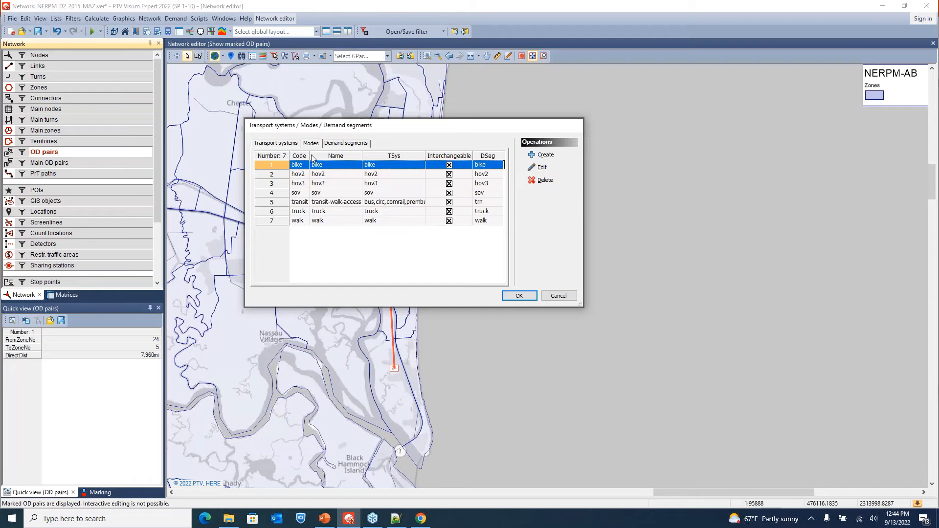
left_click_drag(311, 157, 328, 157)
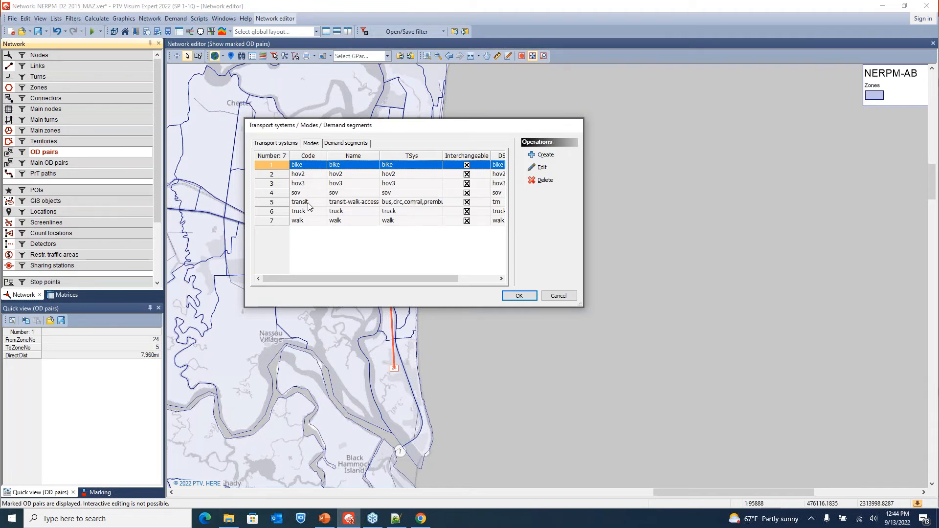
left_click(344, 144)
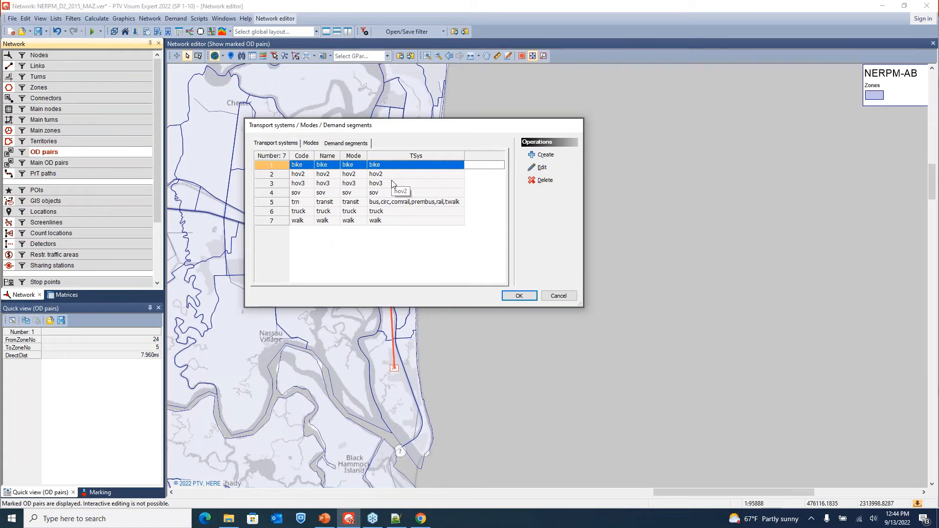
left_click(316, 145)
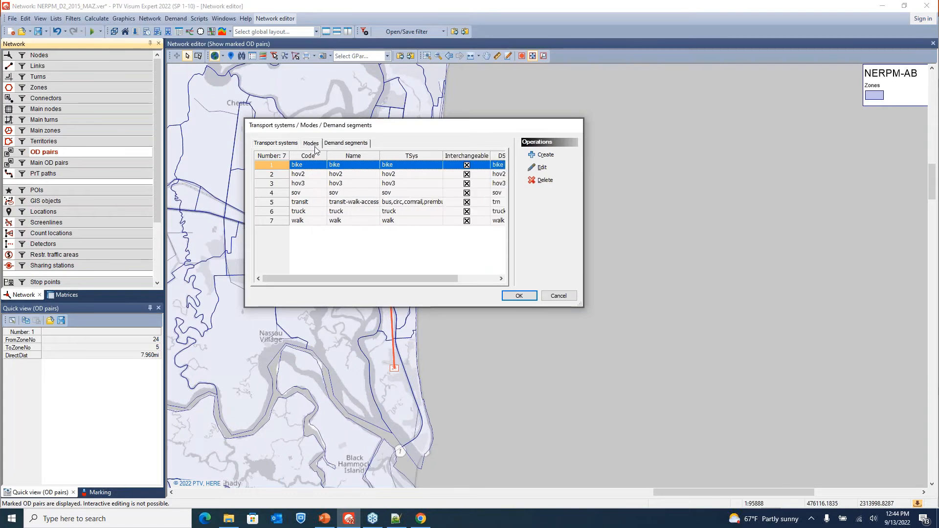
left_click(341, 144)
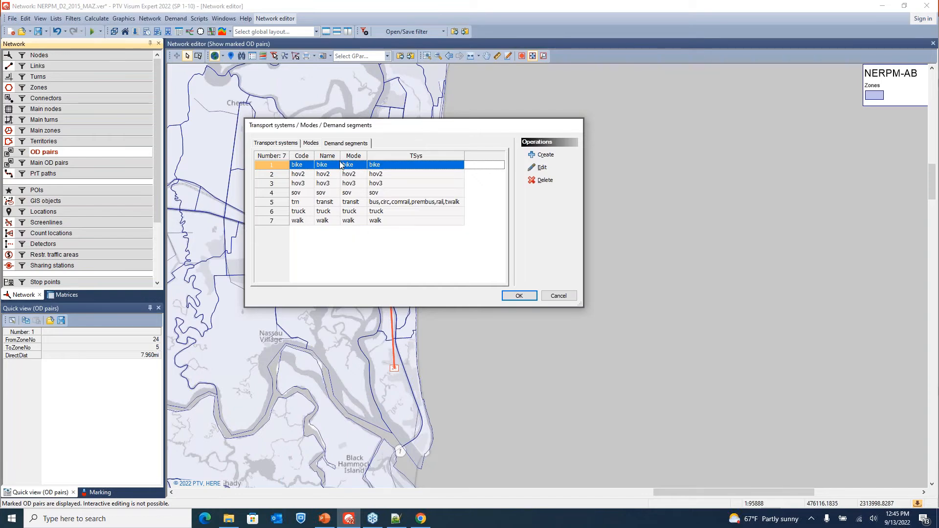
left_click(564, 298)
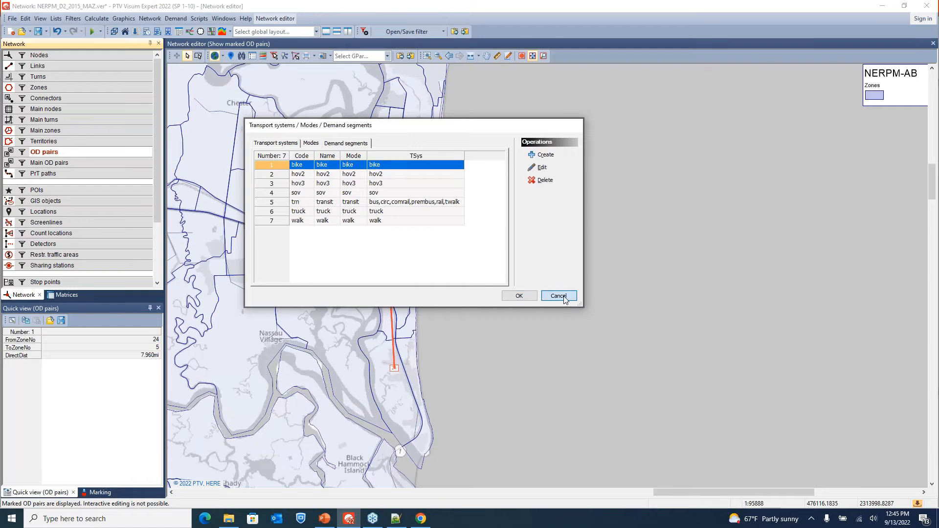
Open the OD demand data and review the matrix and time series assigned to each demand segment, leaving everything unchanged.
left_click(172, 20)
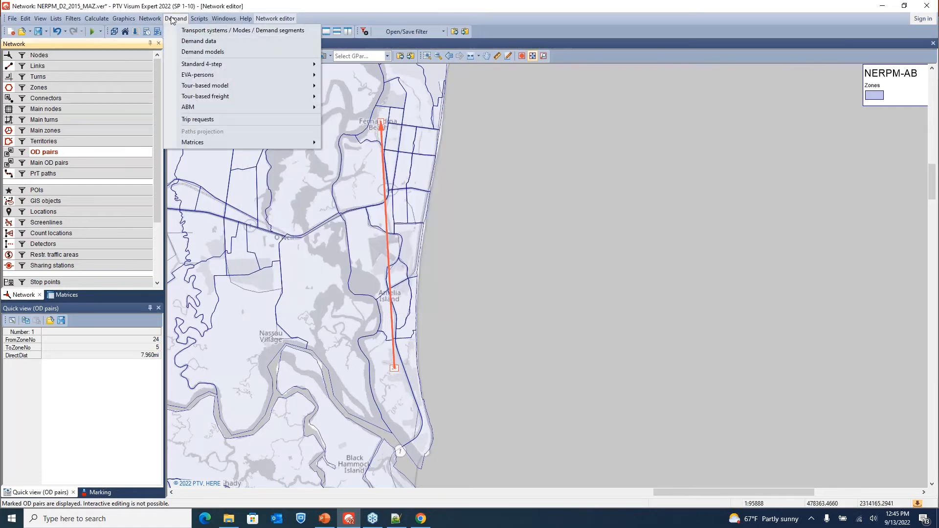
left_click(222, 41)
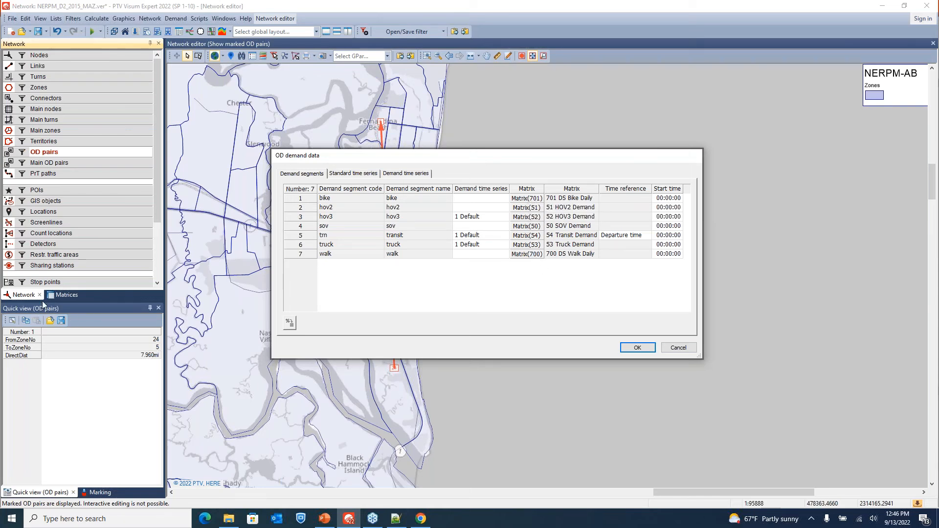
left_click(678, 348)
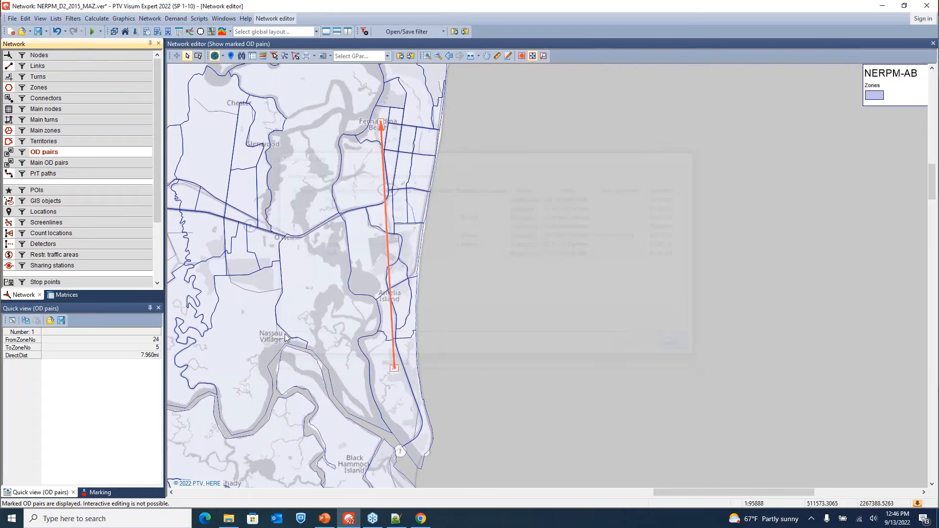
Show the matrix tree, collapse the skim matrices and expand the demand zone data matrices to inspect 50 sov_demand.
left_click(69, 295)
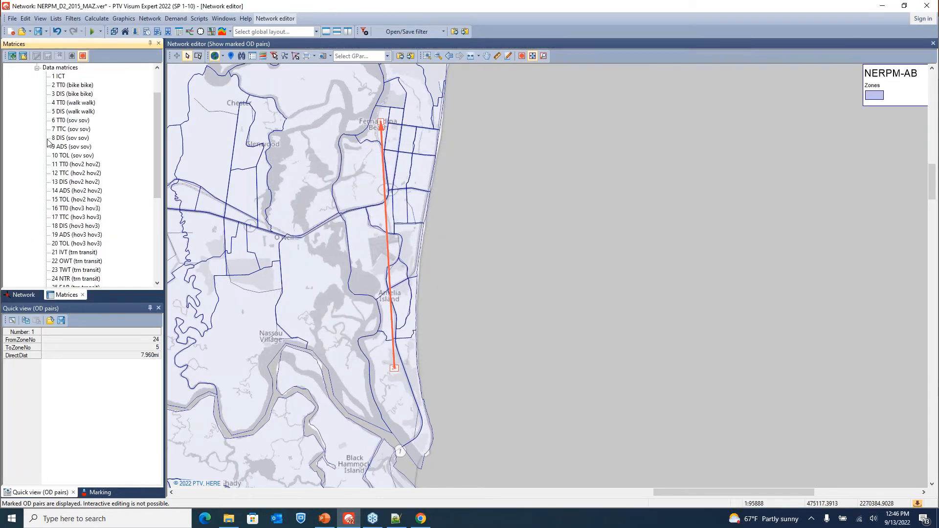
left_click(18, 94)
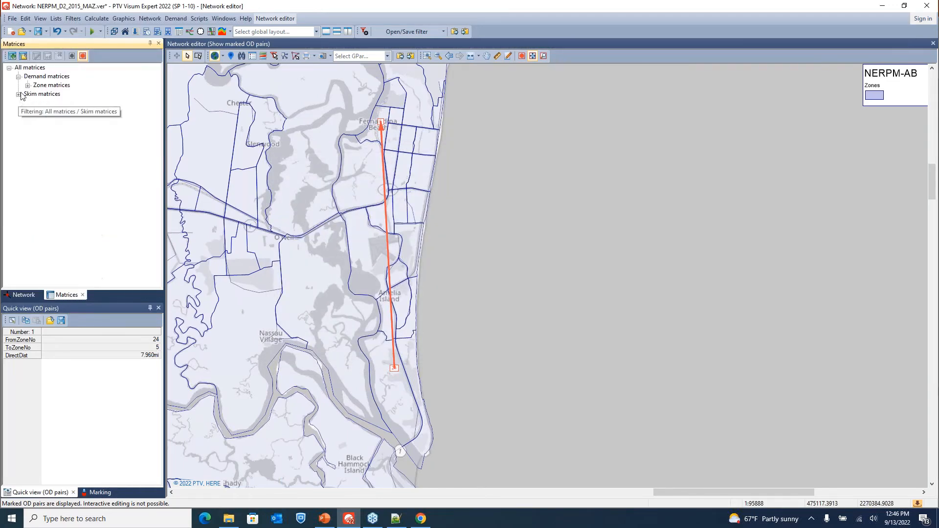
left_click(27, 86)
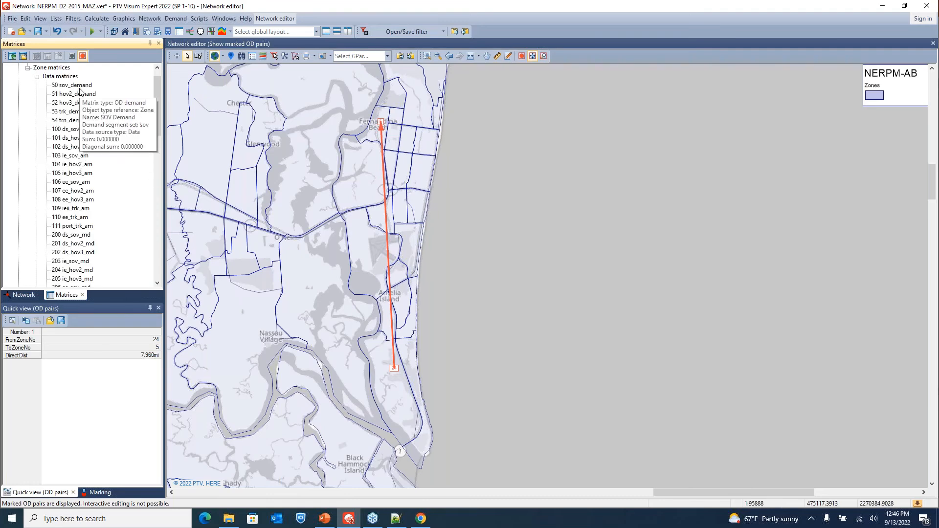
Reopen the OD demand data to compare the demand segments' assigned matrices with the matrix tree, and close it without changes.
left_click(176, 20)
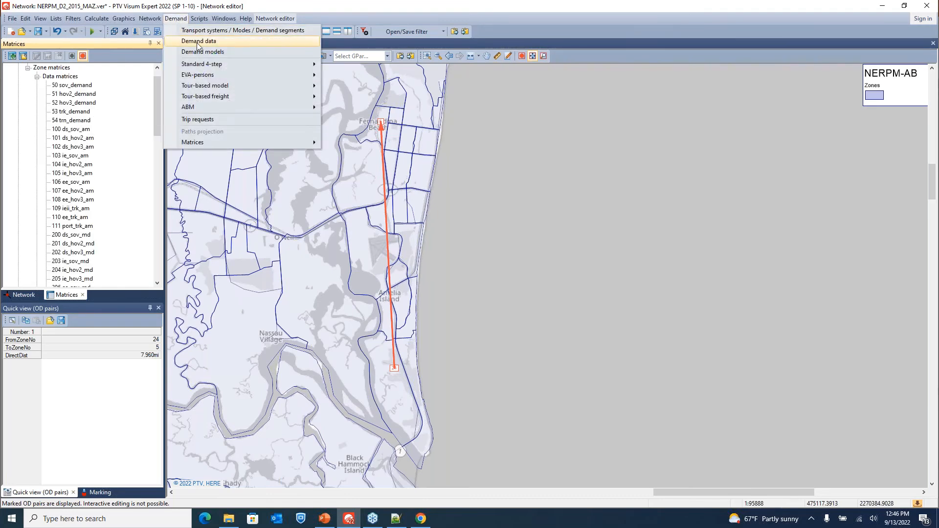
left_click(198, 44)
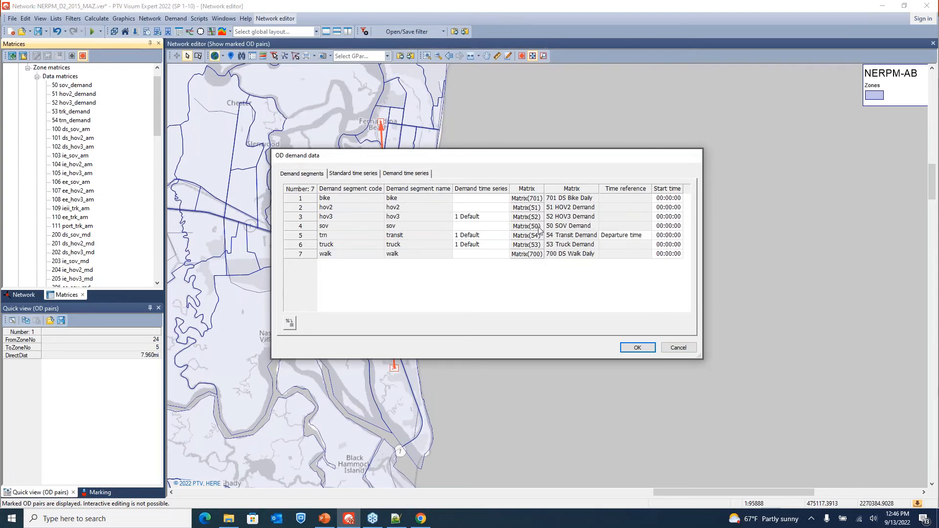
mouse_move(537, 247)
left_click(674, 347)
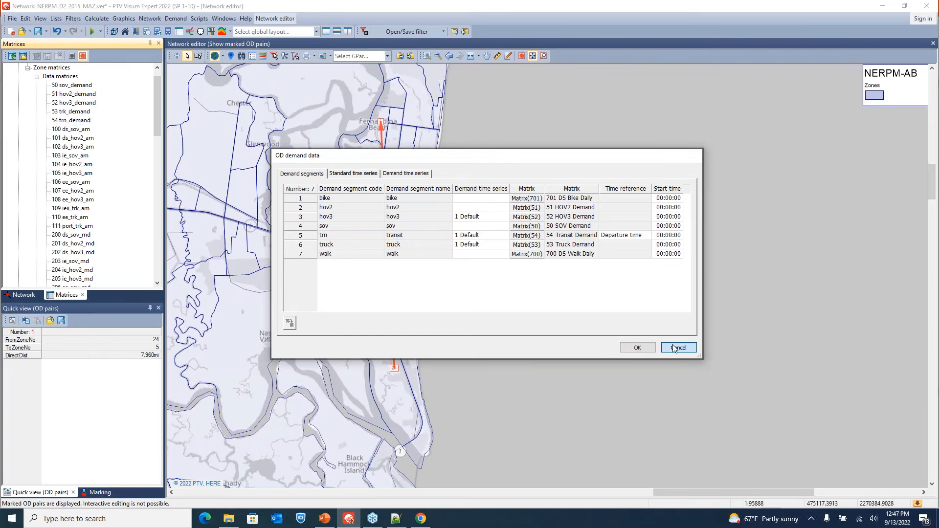
Switch to the PowerPoint training deck, resume the slide show and advance to the Demand Profile slide about modes combining transportation systems.
key("alt+Tab")
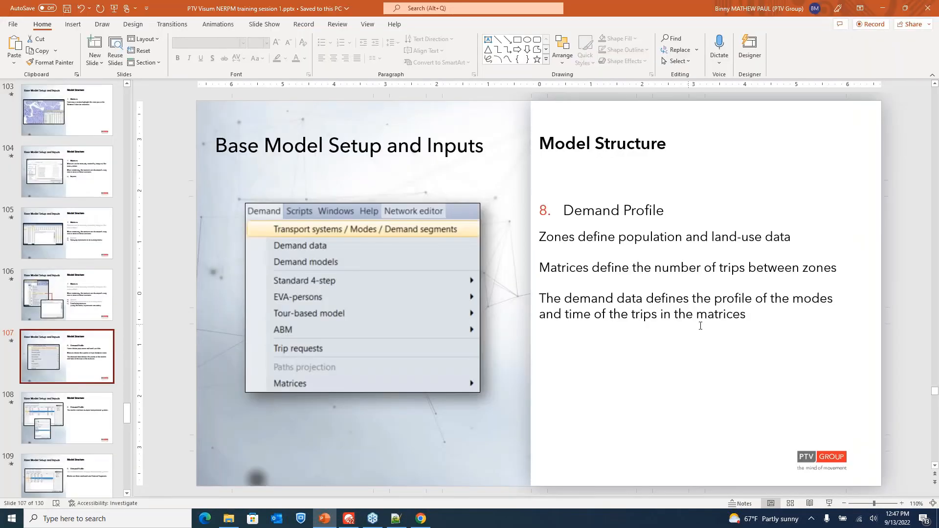
left_click(829, 504)
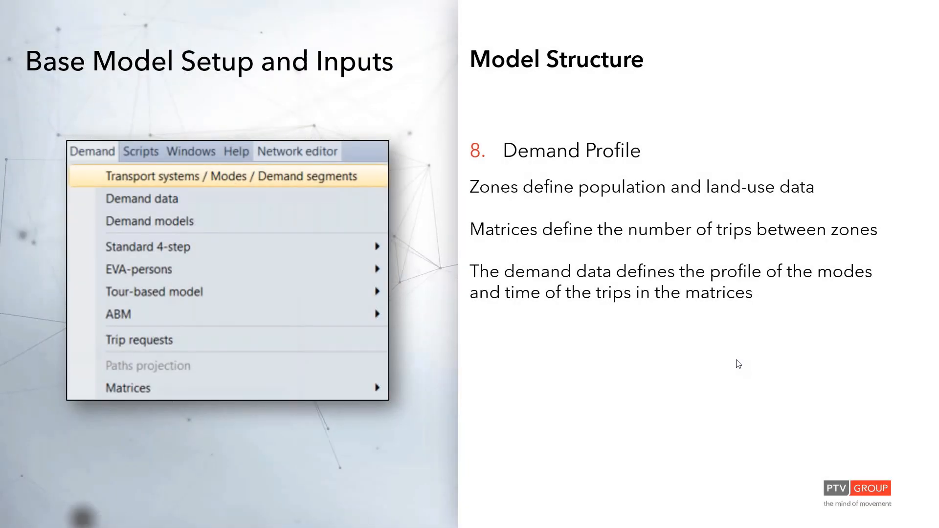
left_click(736, 361)
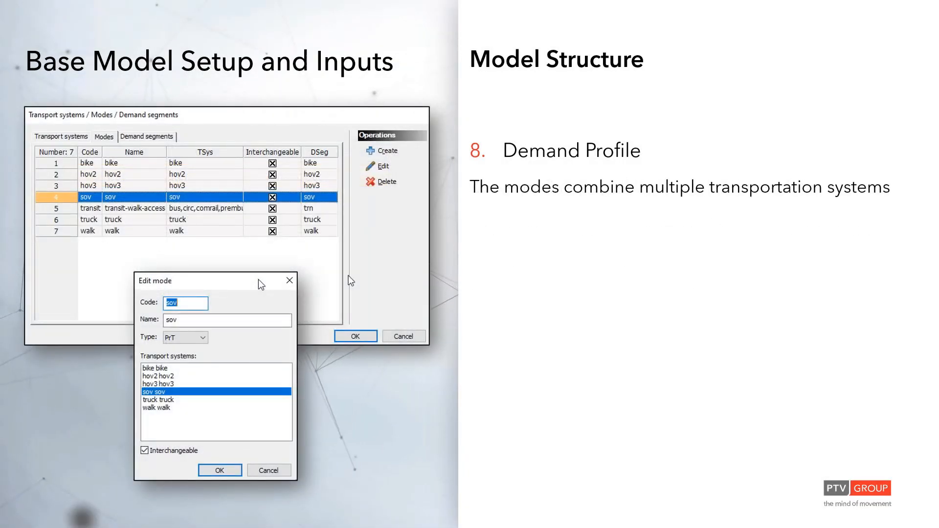